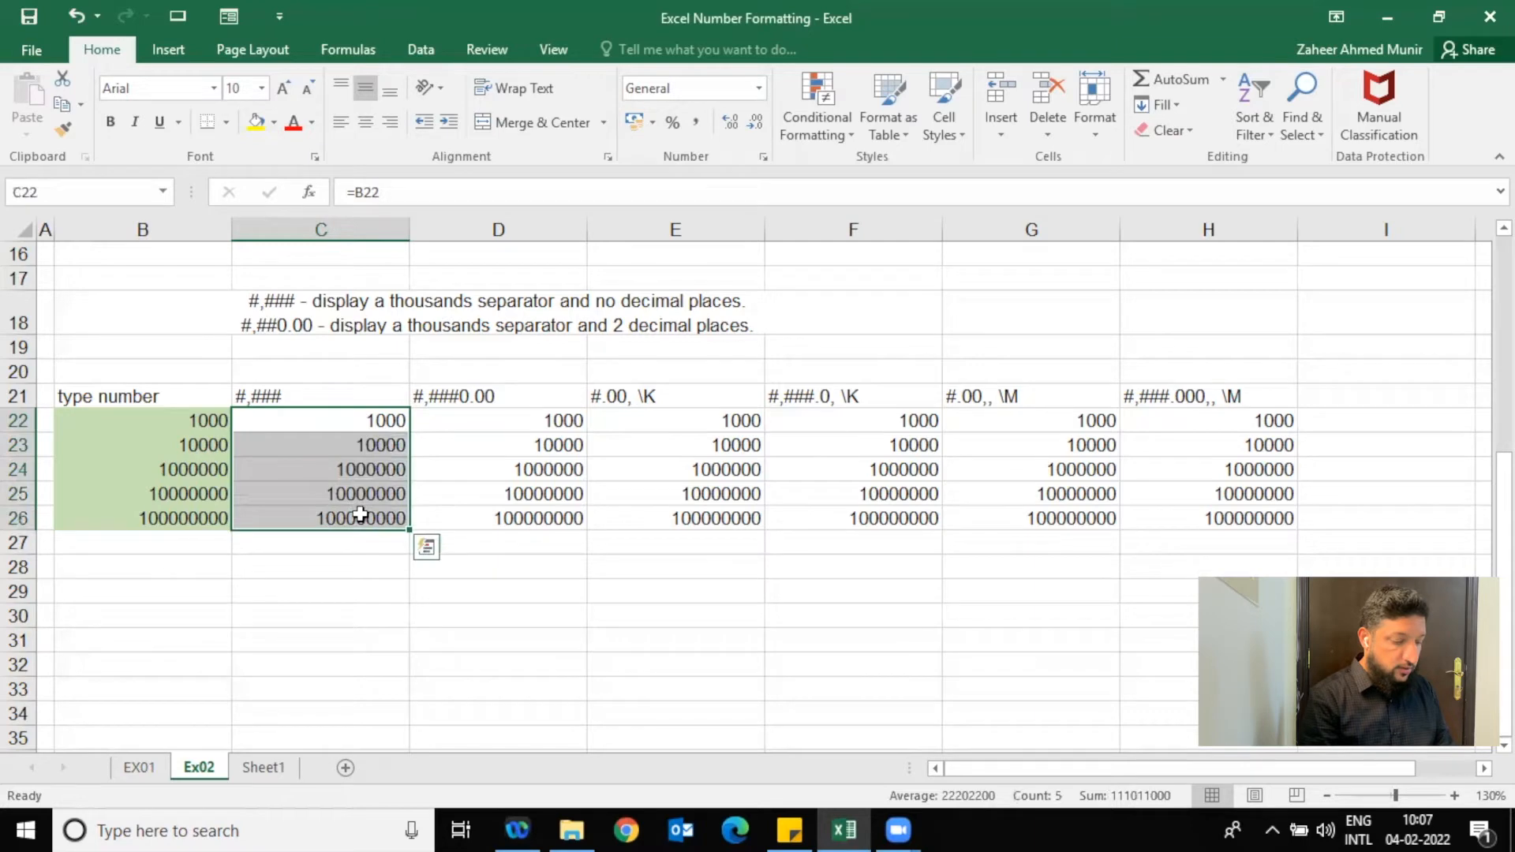
- Format C22:C26 as Number with the 1000 separator and no decimal places
key("ctrl+1")
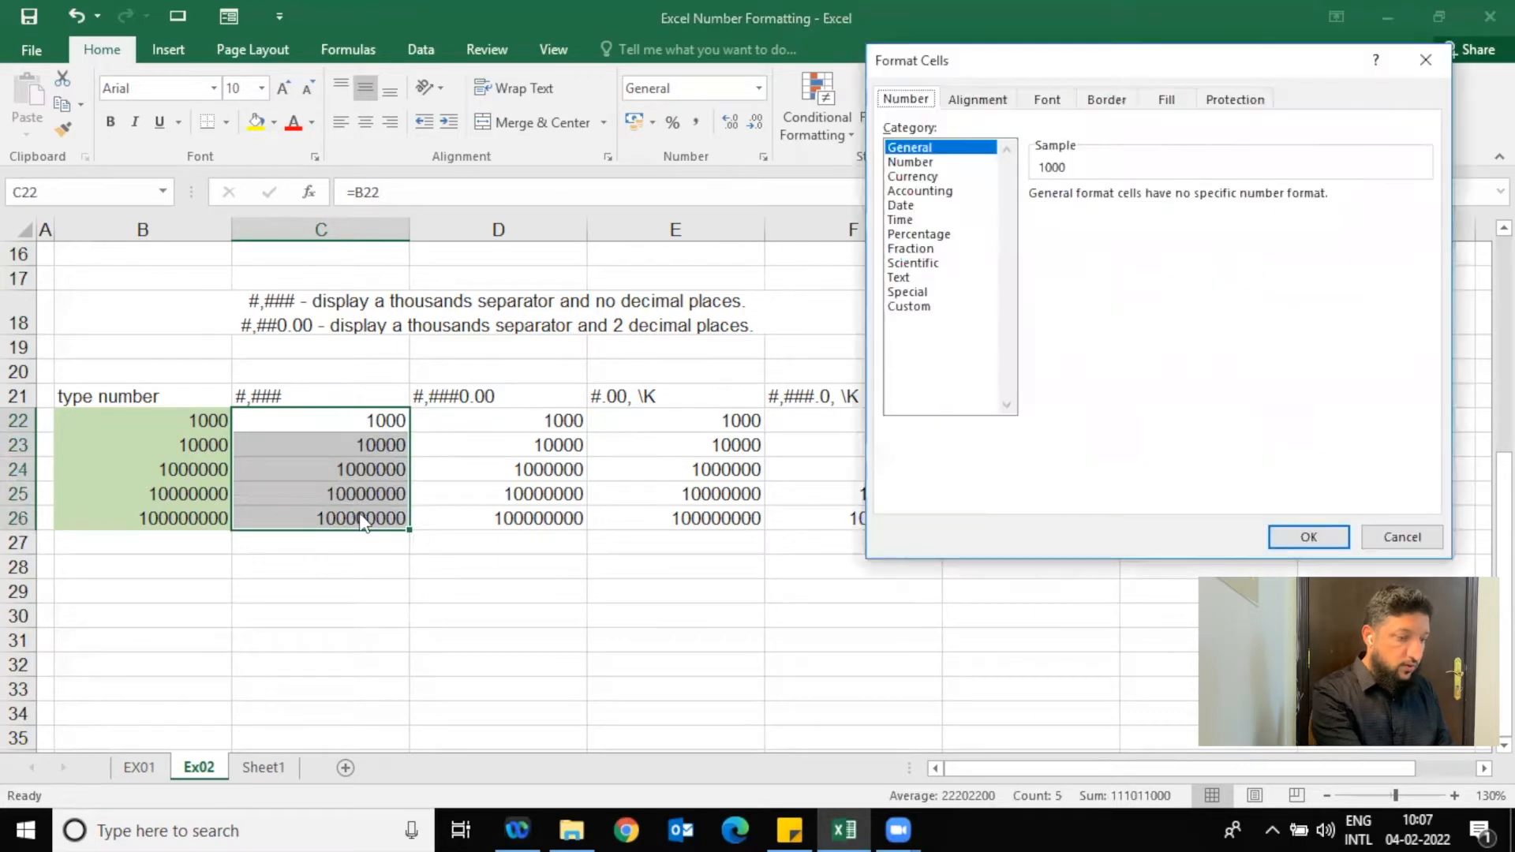
left_click(936, 164)
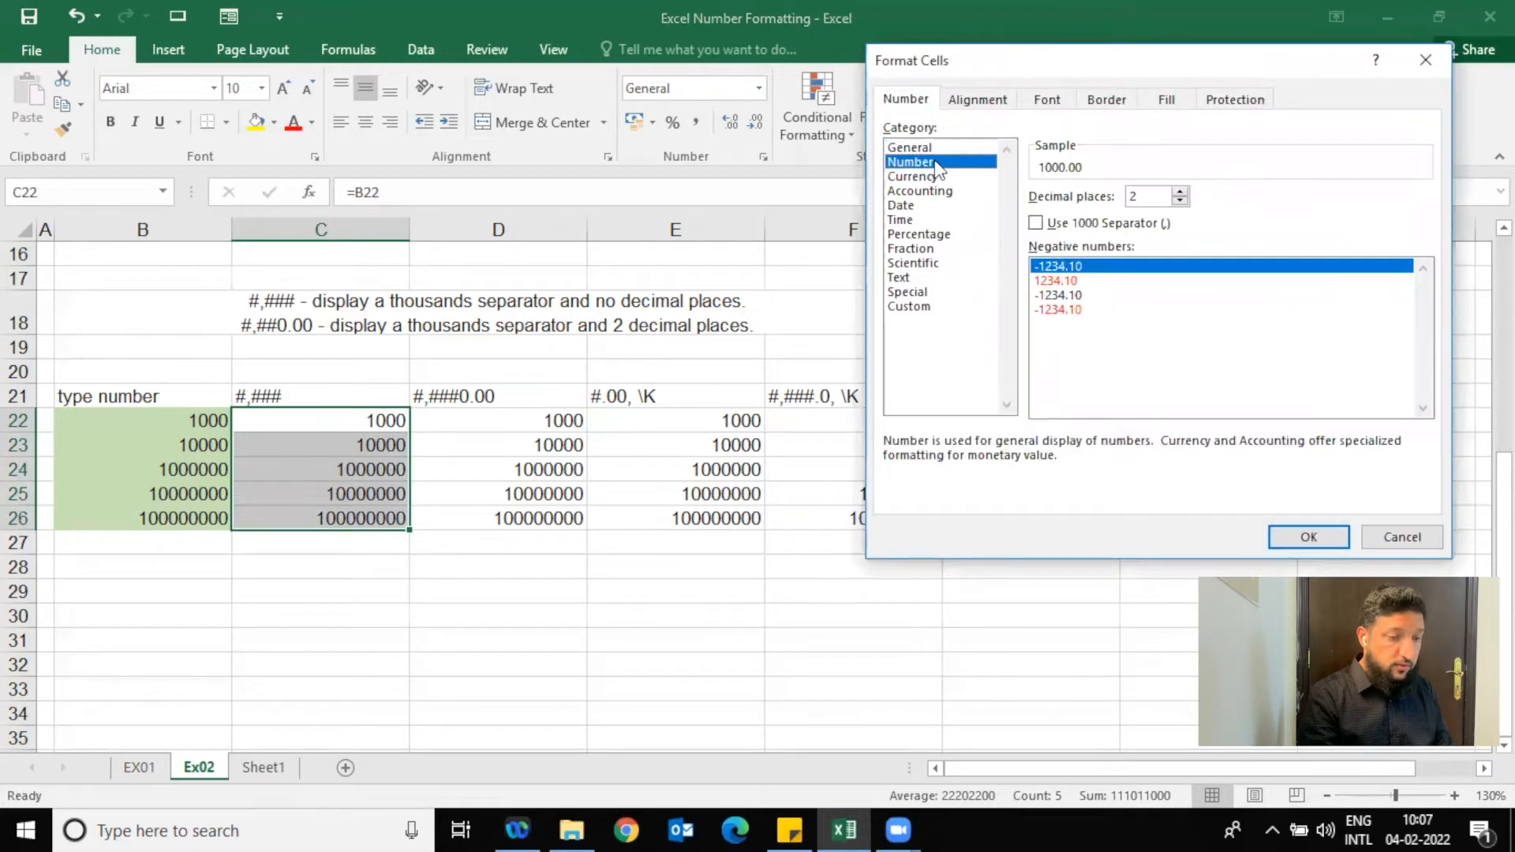
left_click(1036, 224)
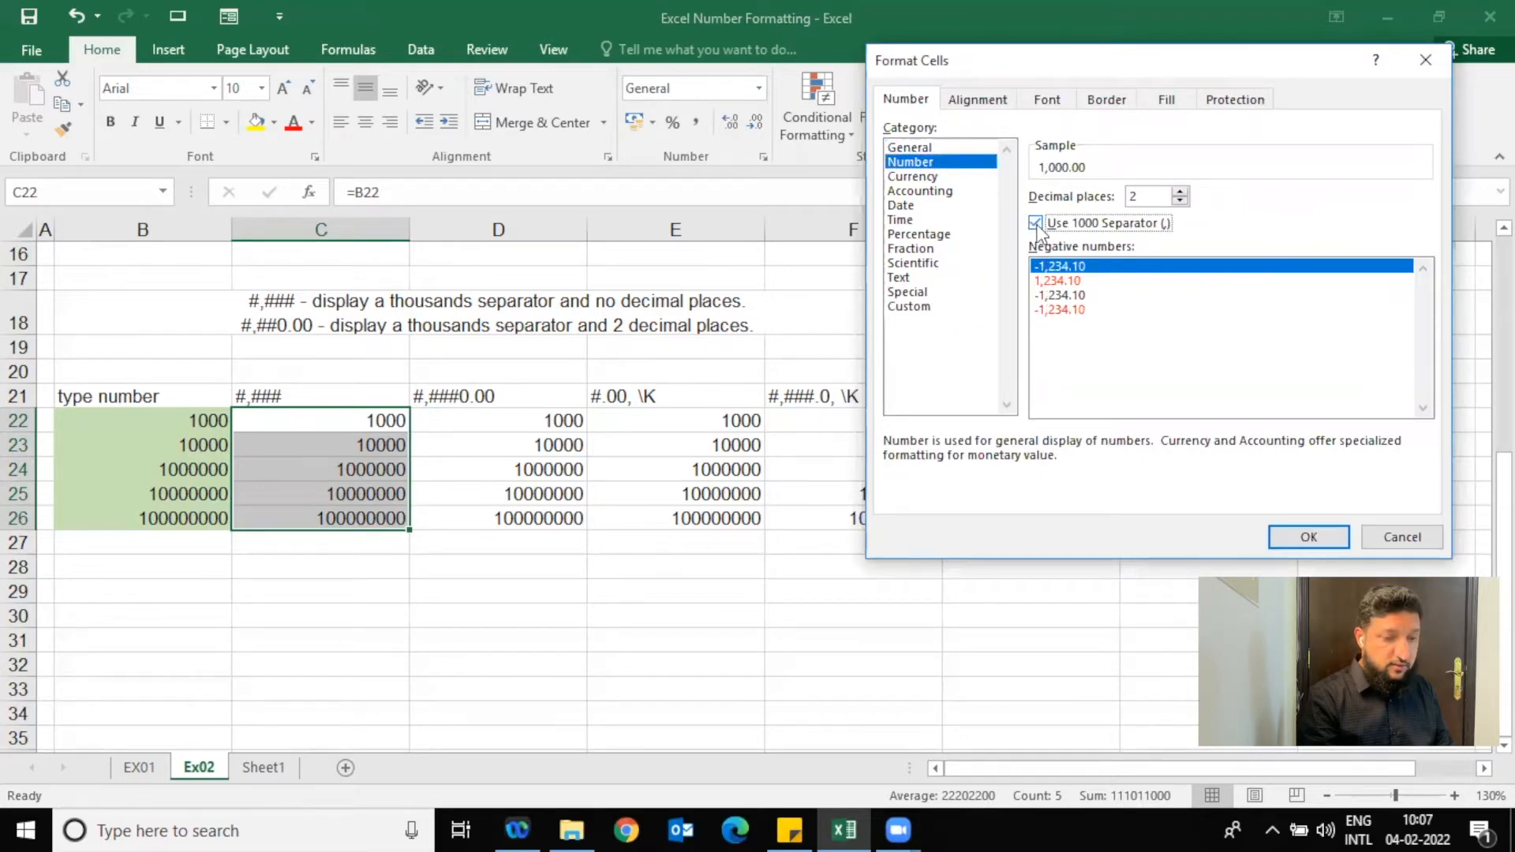
left_click(1309, 527)
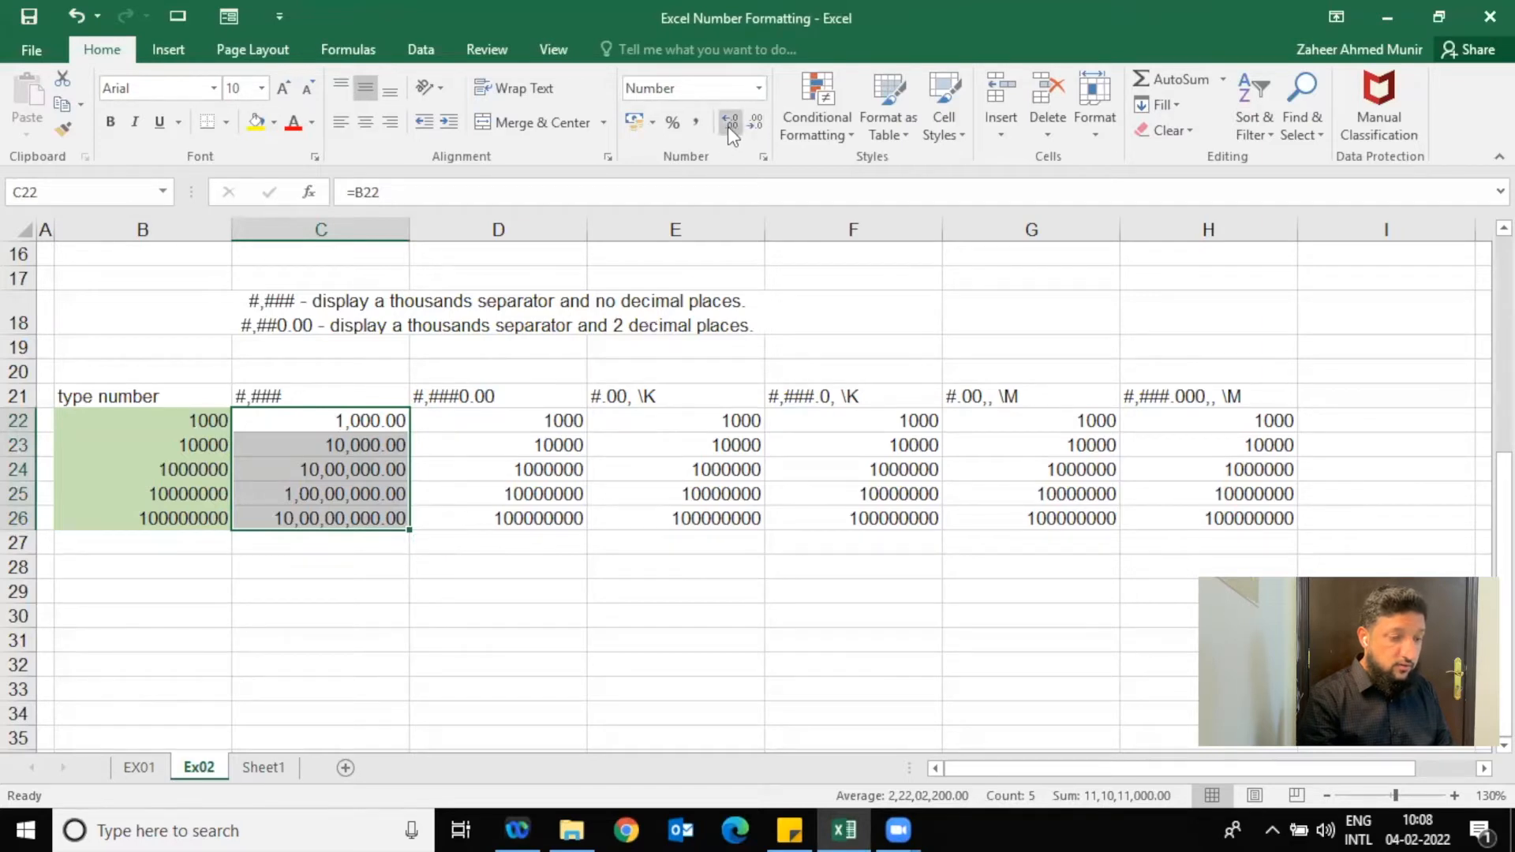
left_click(753, 126)
left_click(753, 126)
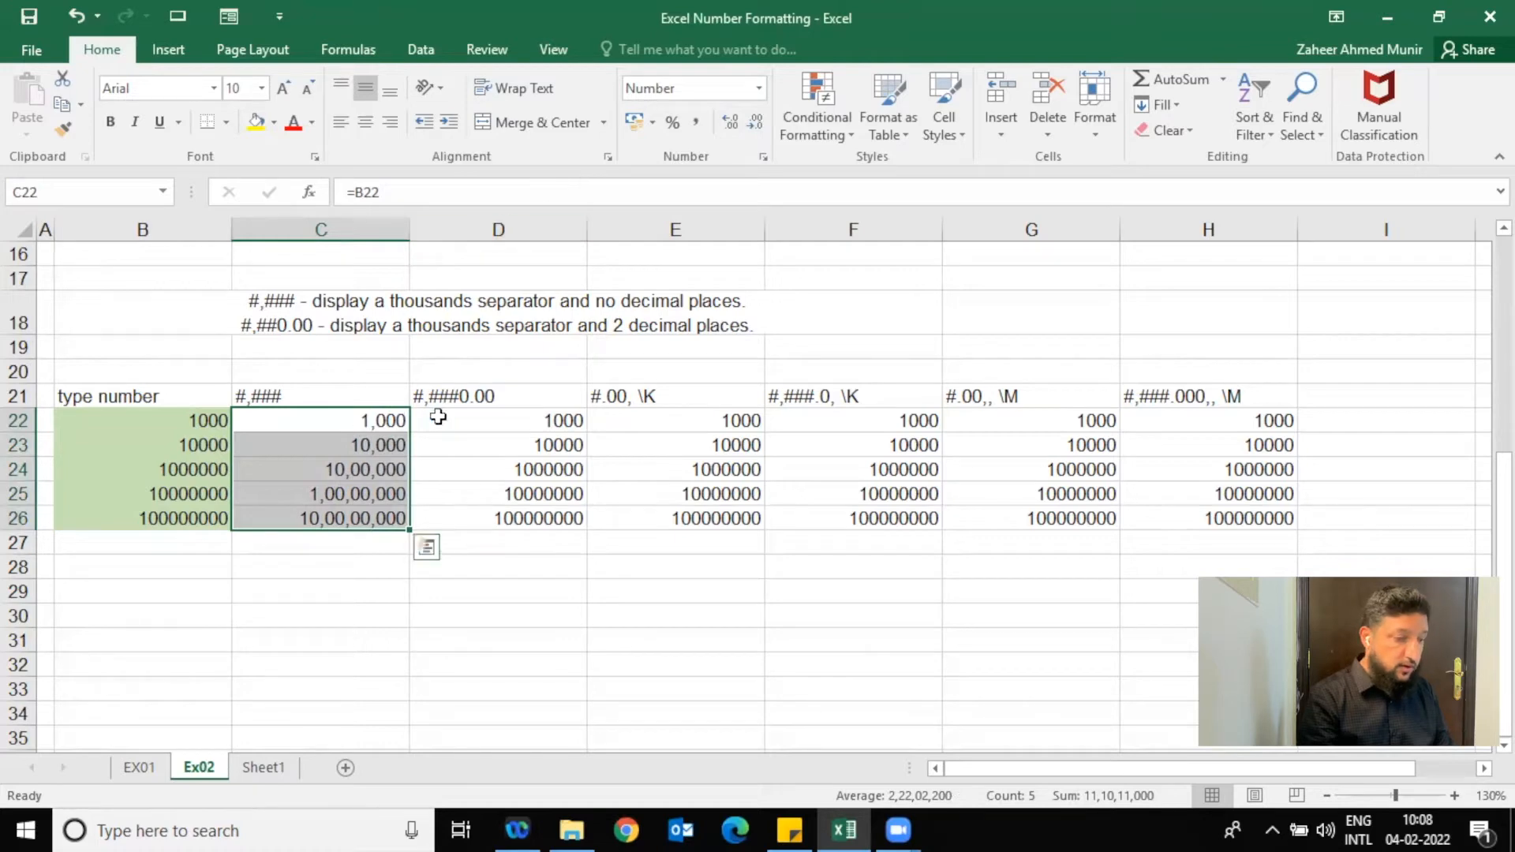
- Extend the custom number format code of C22:C26 to #,##0.00 and apply it
left_click(759, 160)
left_click(931, 313)
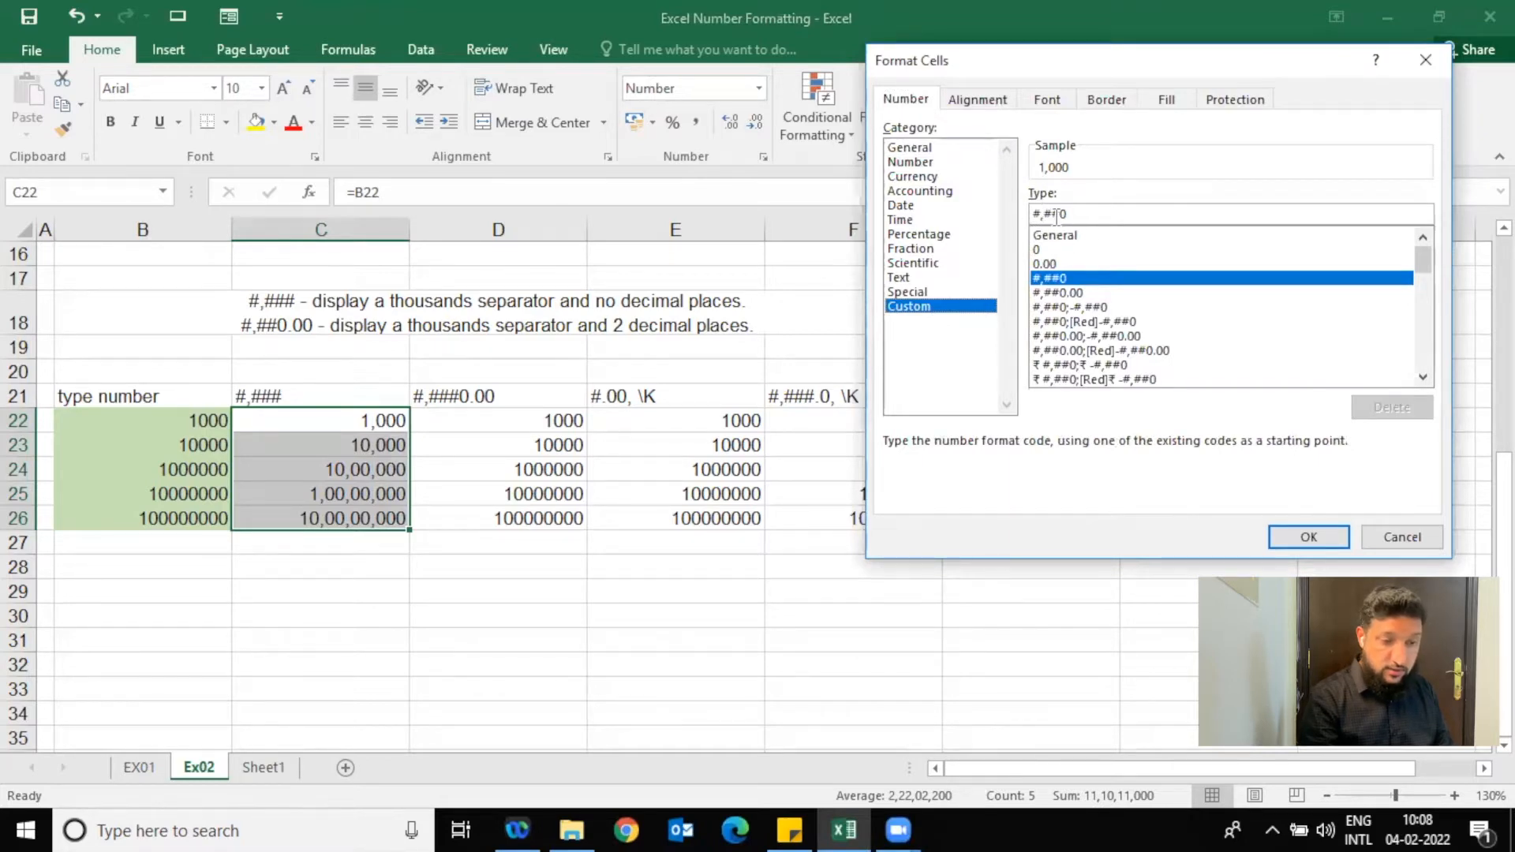
left_click_drag(1045, 214, 1068, 214)
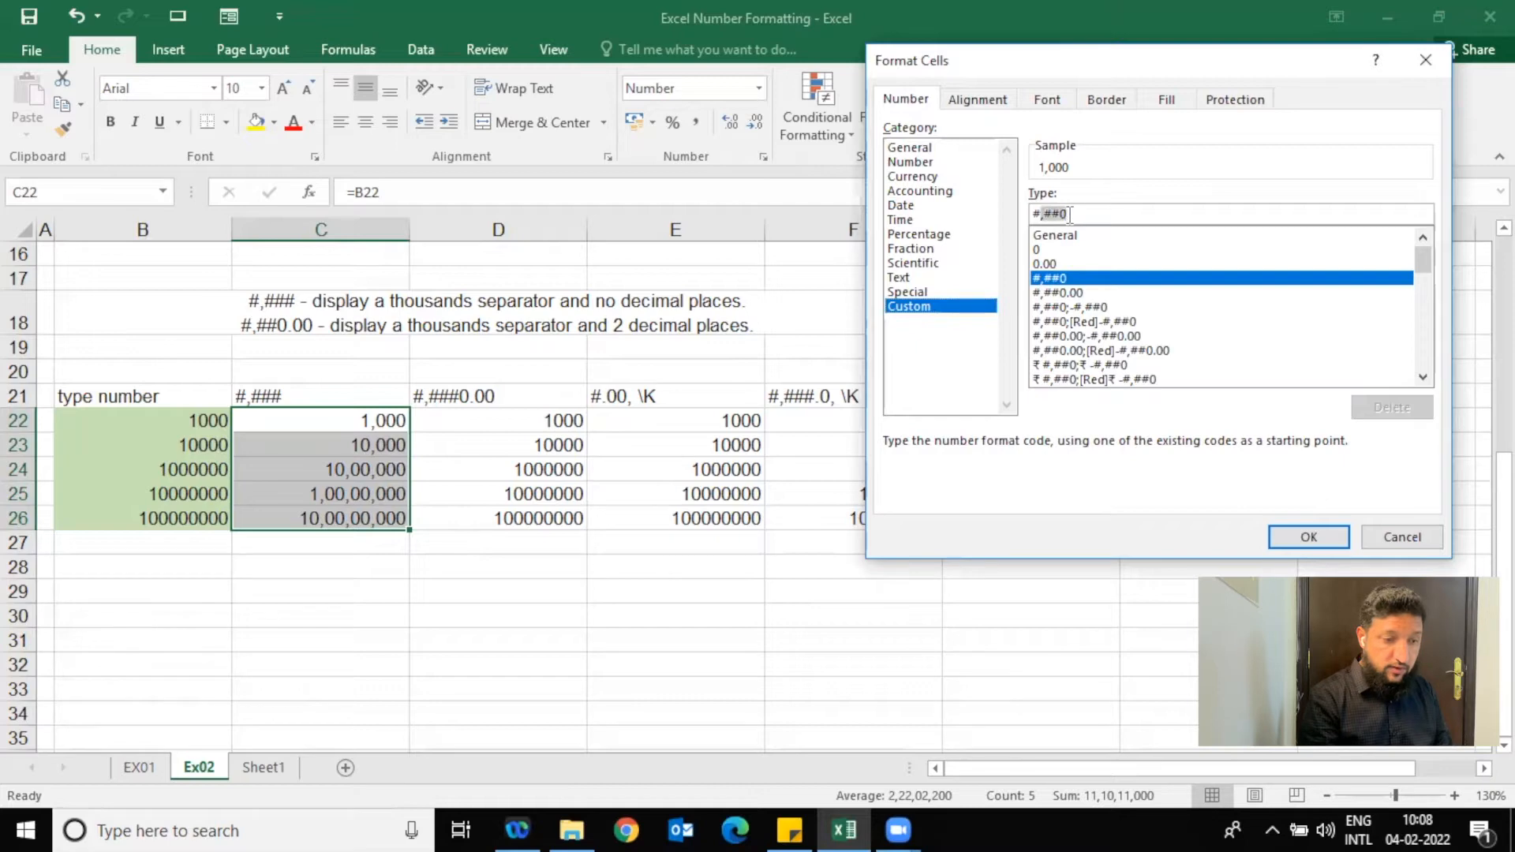
left_click(1069, 214)
type(".00")
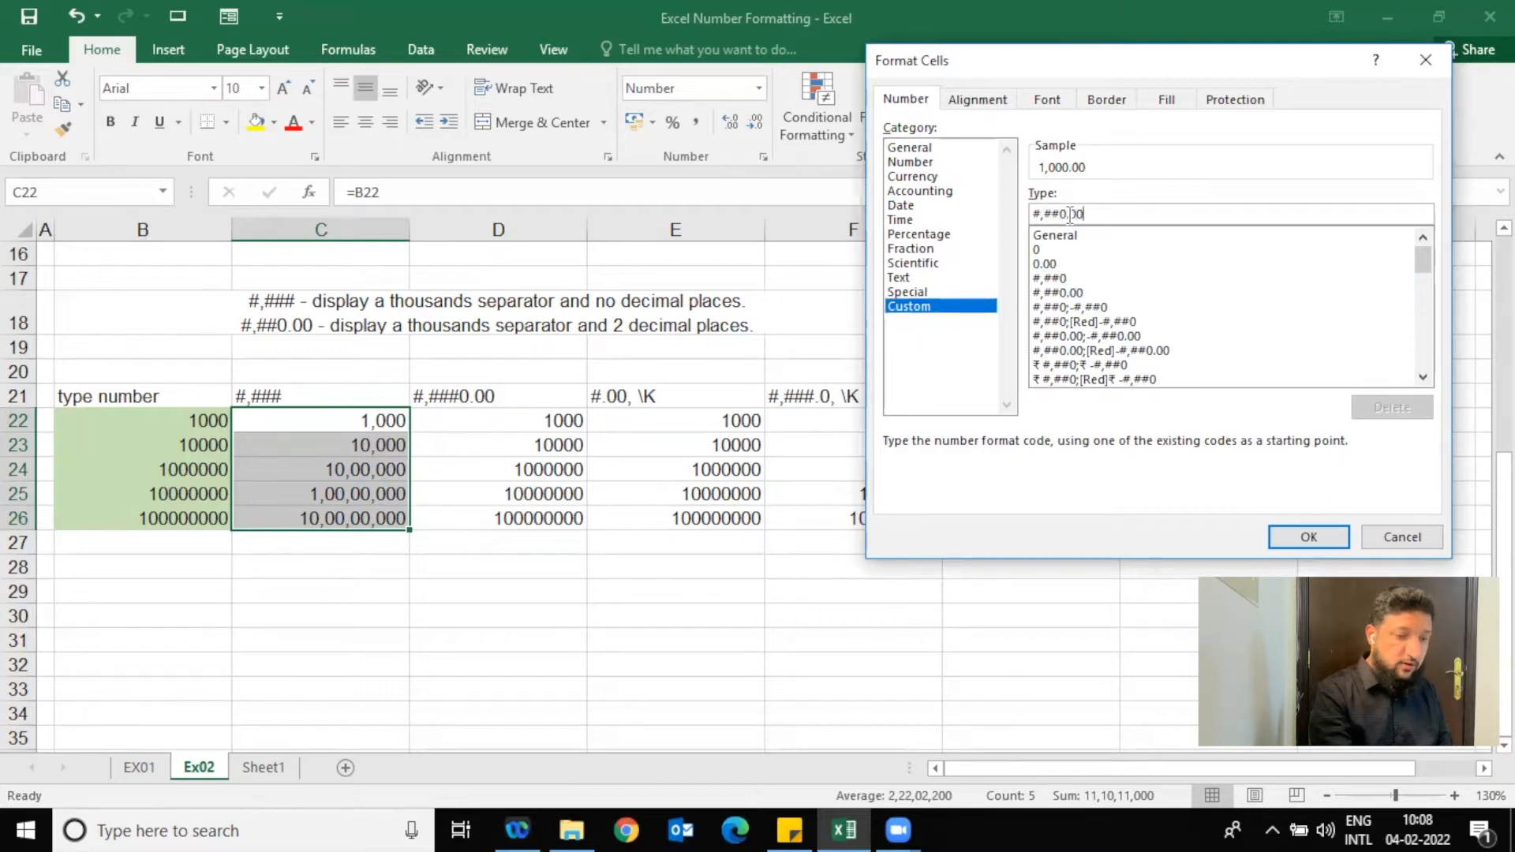
left_click(1280, 537)
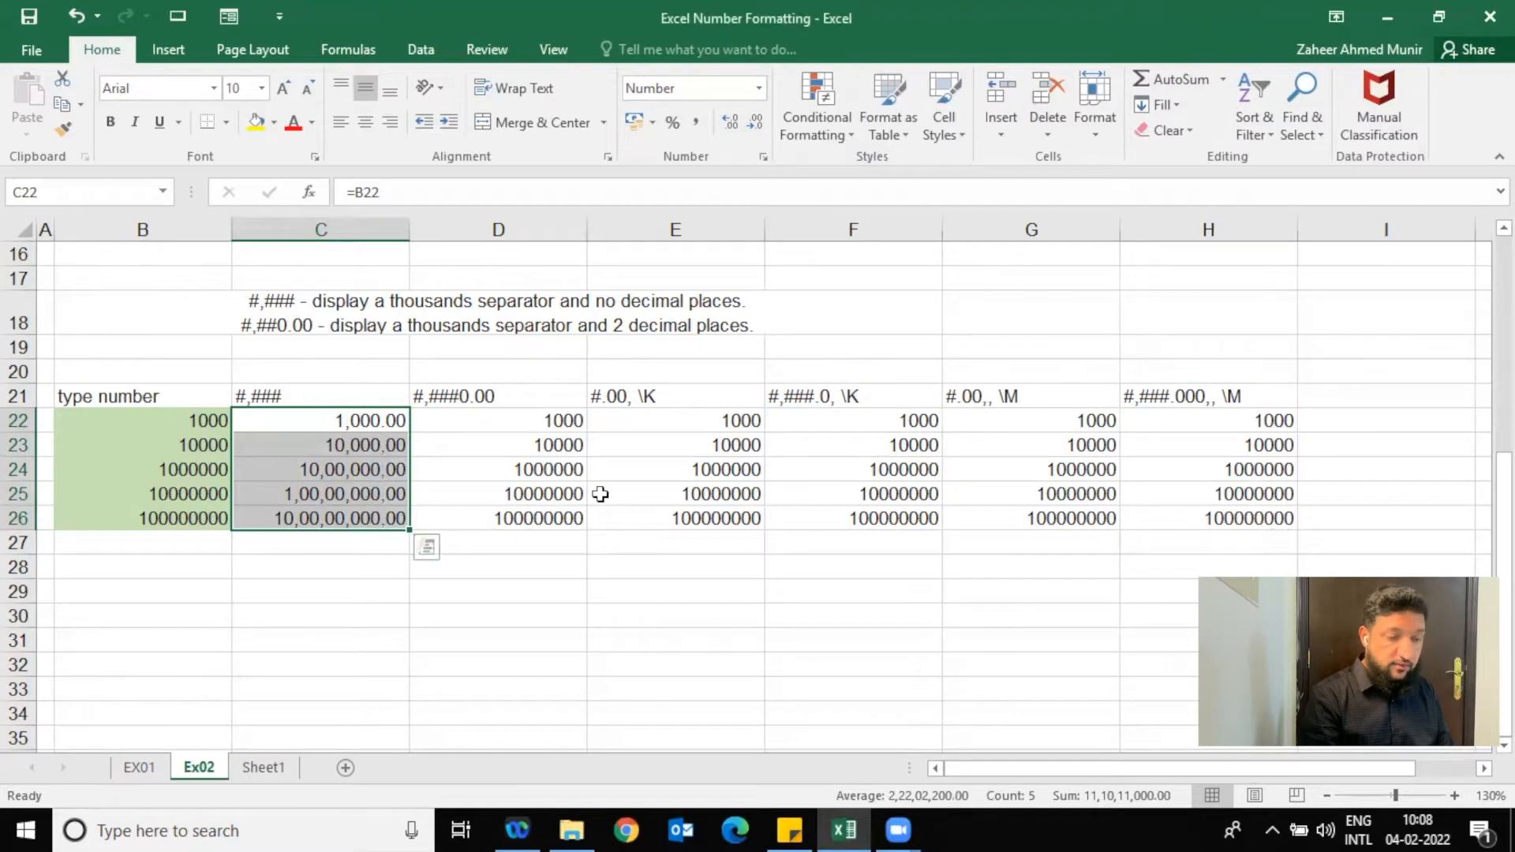
- Remove the decimals from the custom format code of C22:C26, leaving #,##0, and apply it
left_click(763, 156)
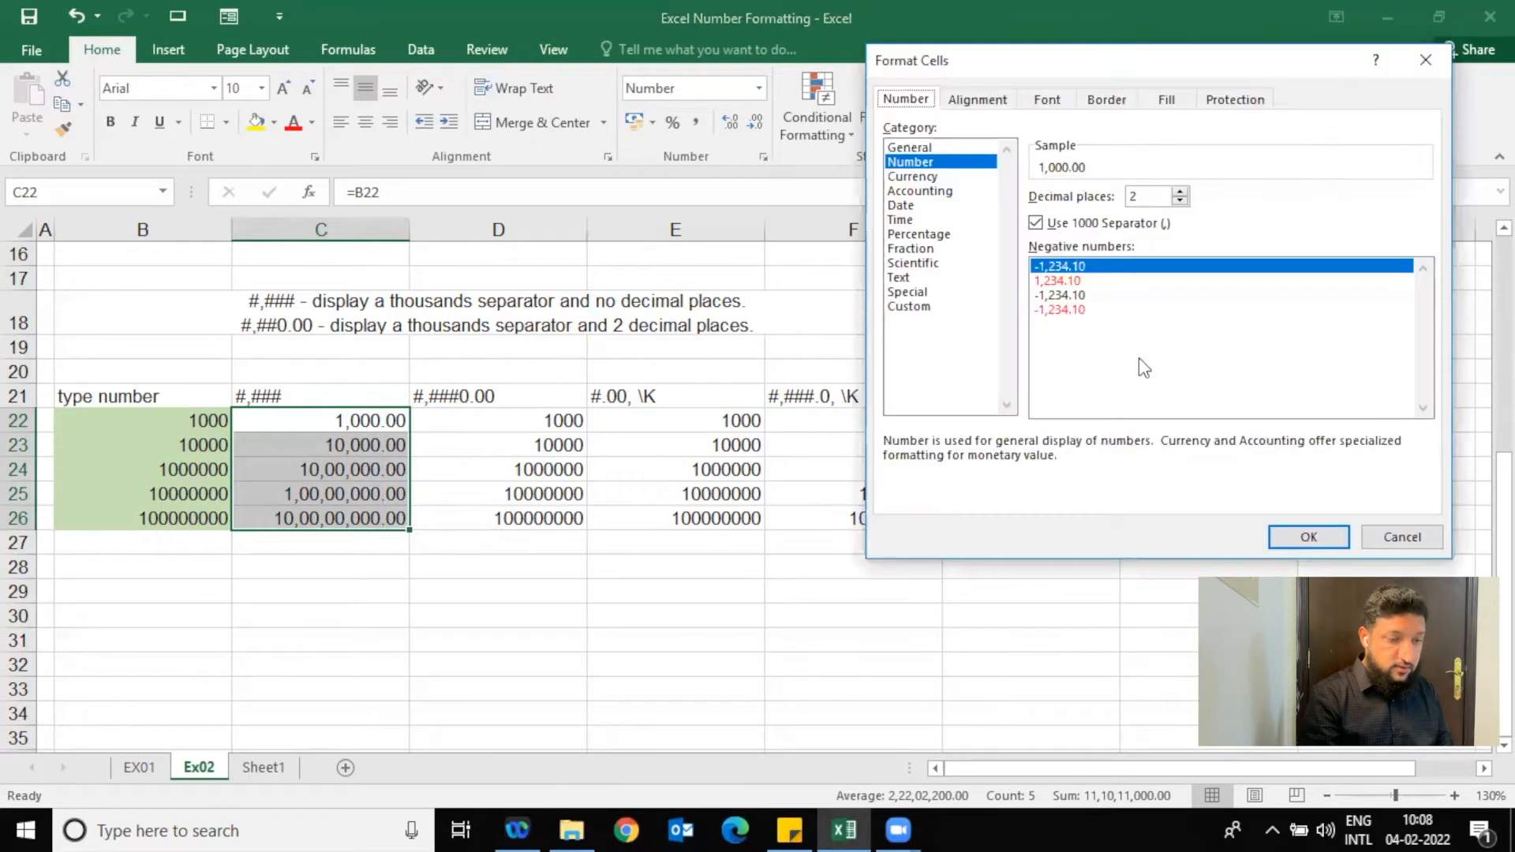
left_click(946, 308)
left_click(1108, 214)
key("BackSpace")
key("BackSpace")
key("BackSpace")
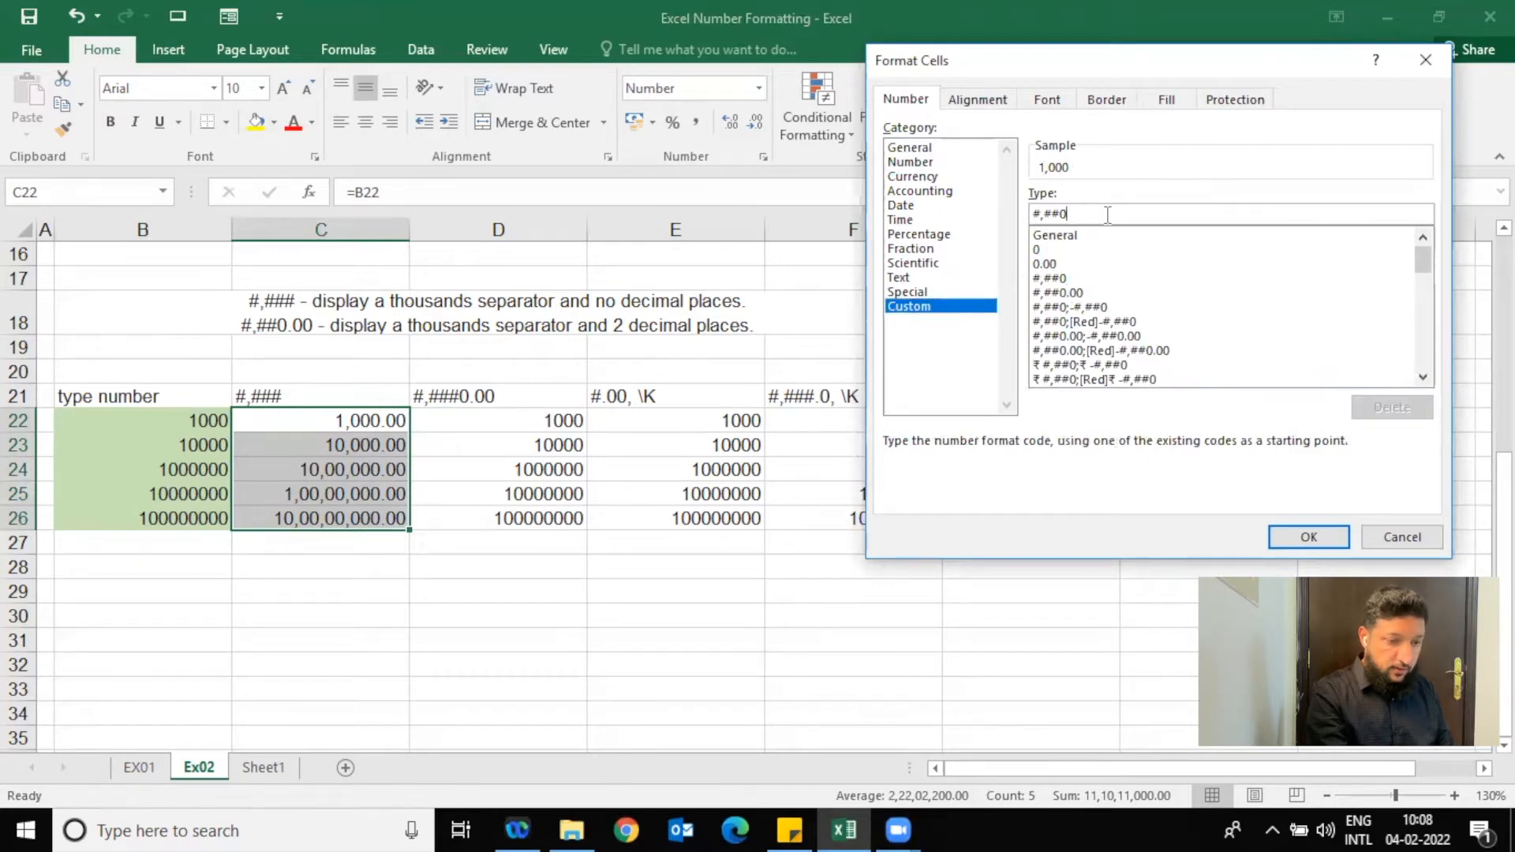
left_click(1314, 537)
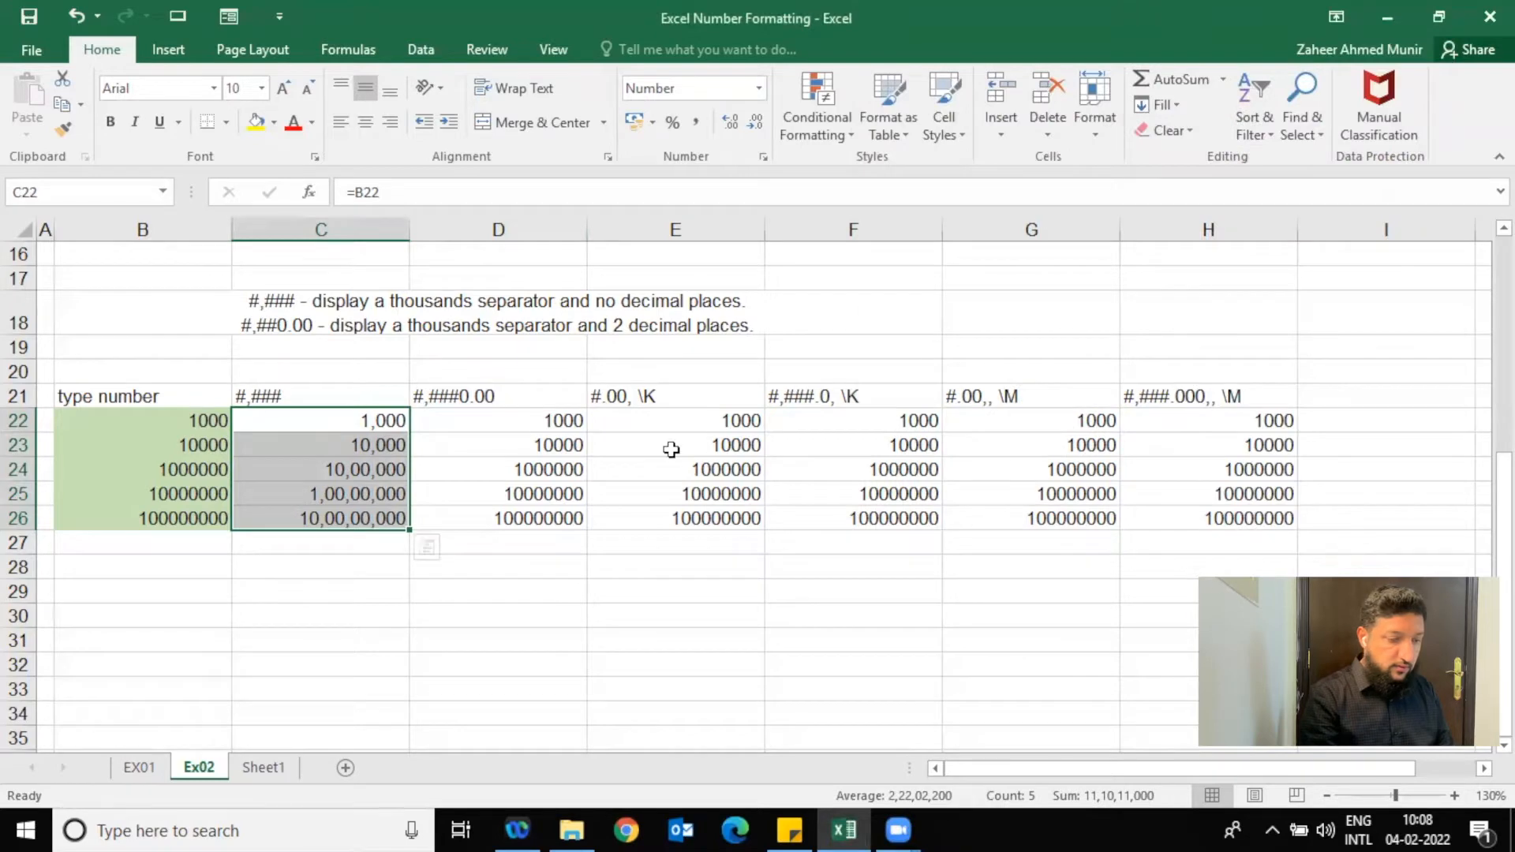
- Copy the formatting of C22 onto D22:D26 with Format Painter, and undo it
left_click_drag(548, 418, 547, 514)
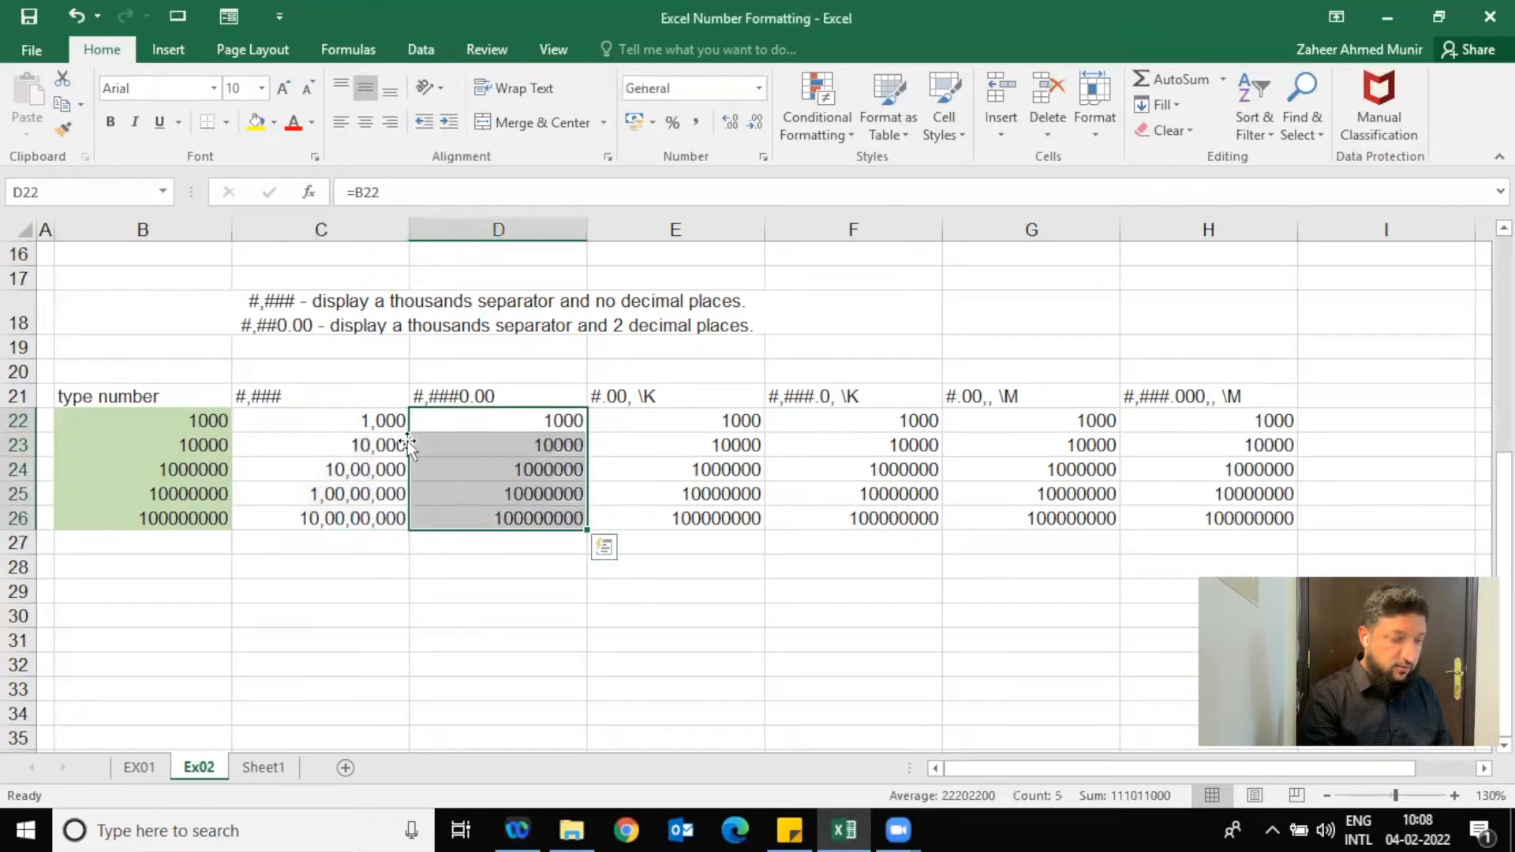
left_click(367, 420)
left_click(66, 128)
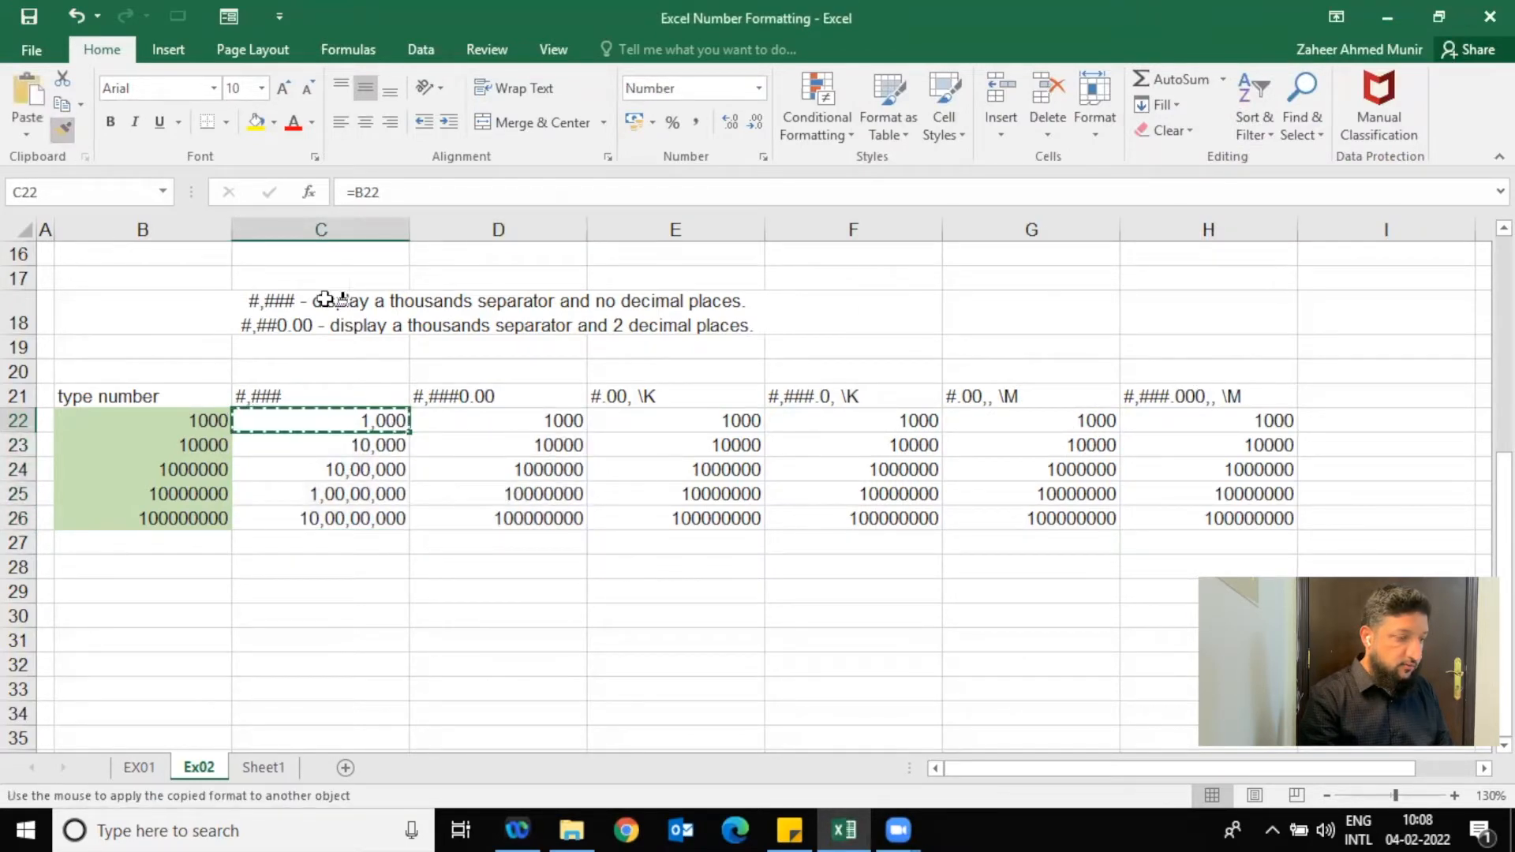
left_click(472, 419)
left_click_drag(472, 419, 474, 509)
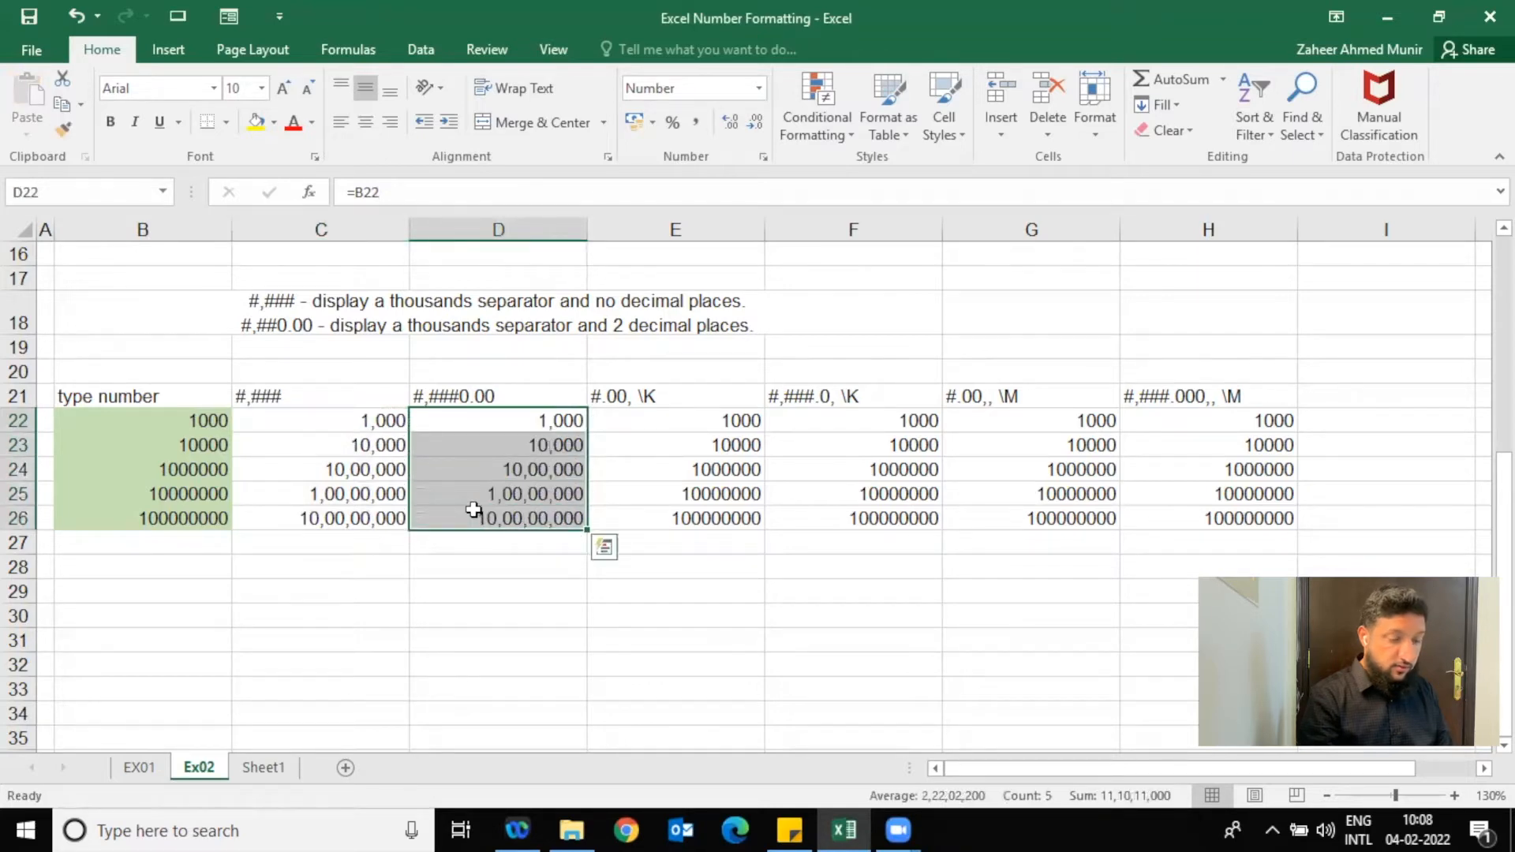
key("ctrl+z")
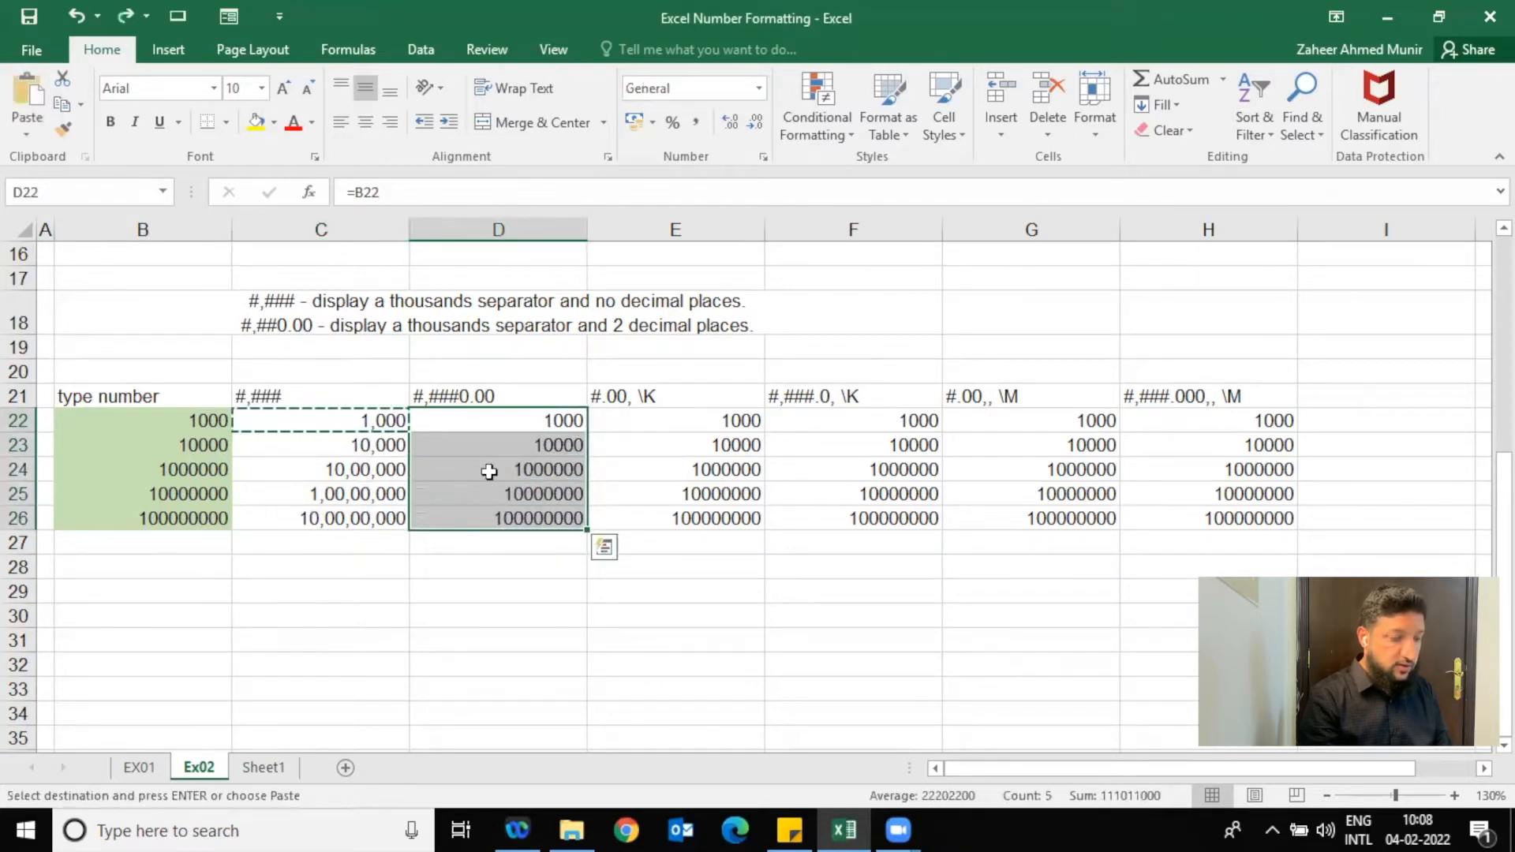
key("Escape")
- Apply the formatting of C22 to D22:D26 with Format Painter
left_click(389, 420)
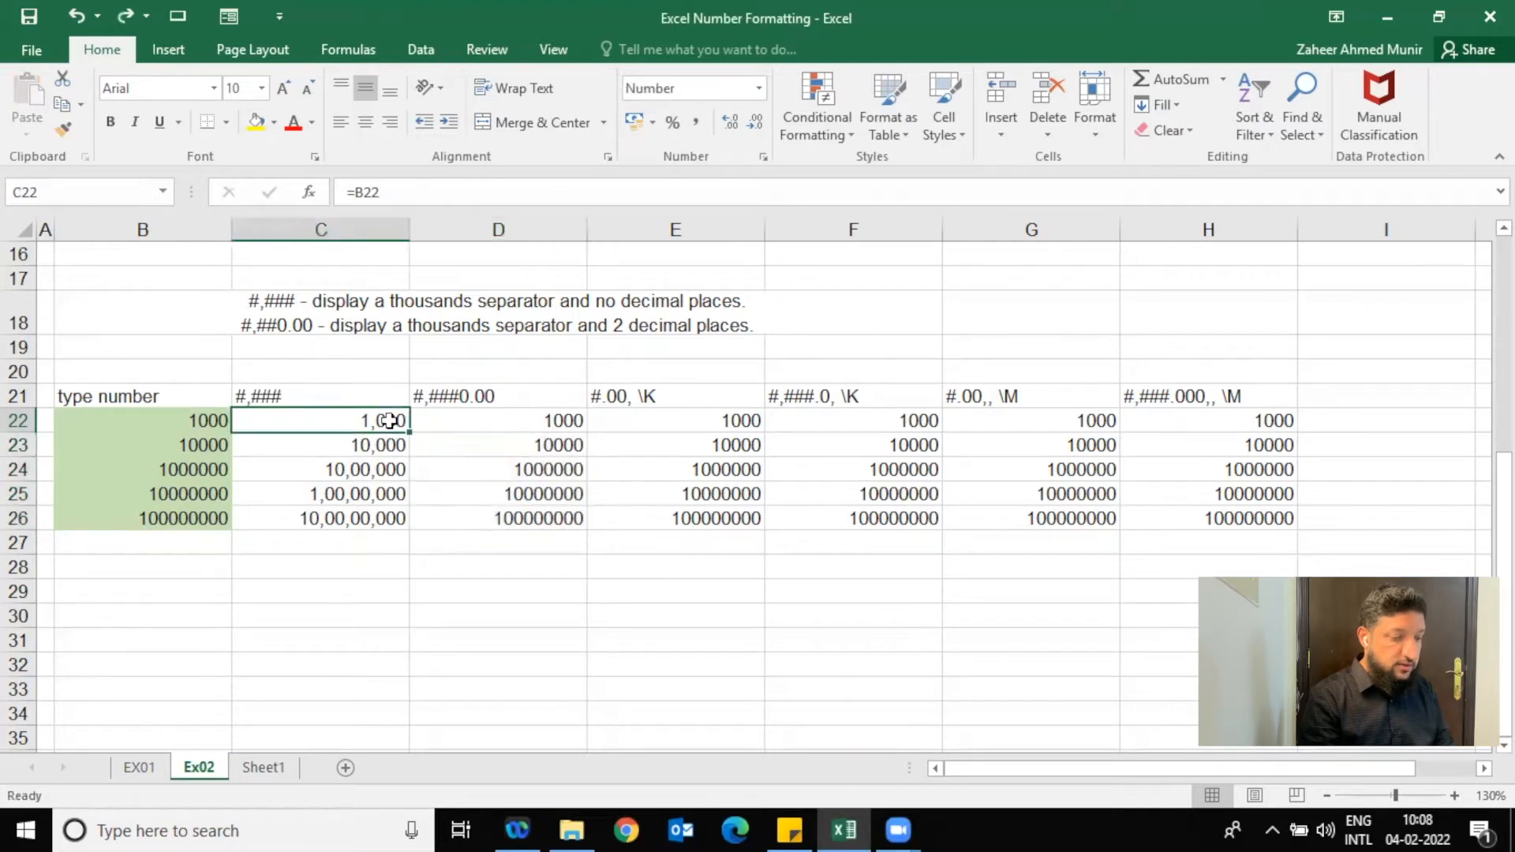
left_click(56, 136)
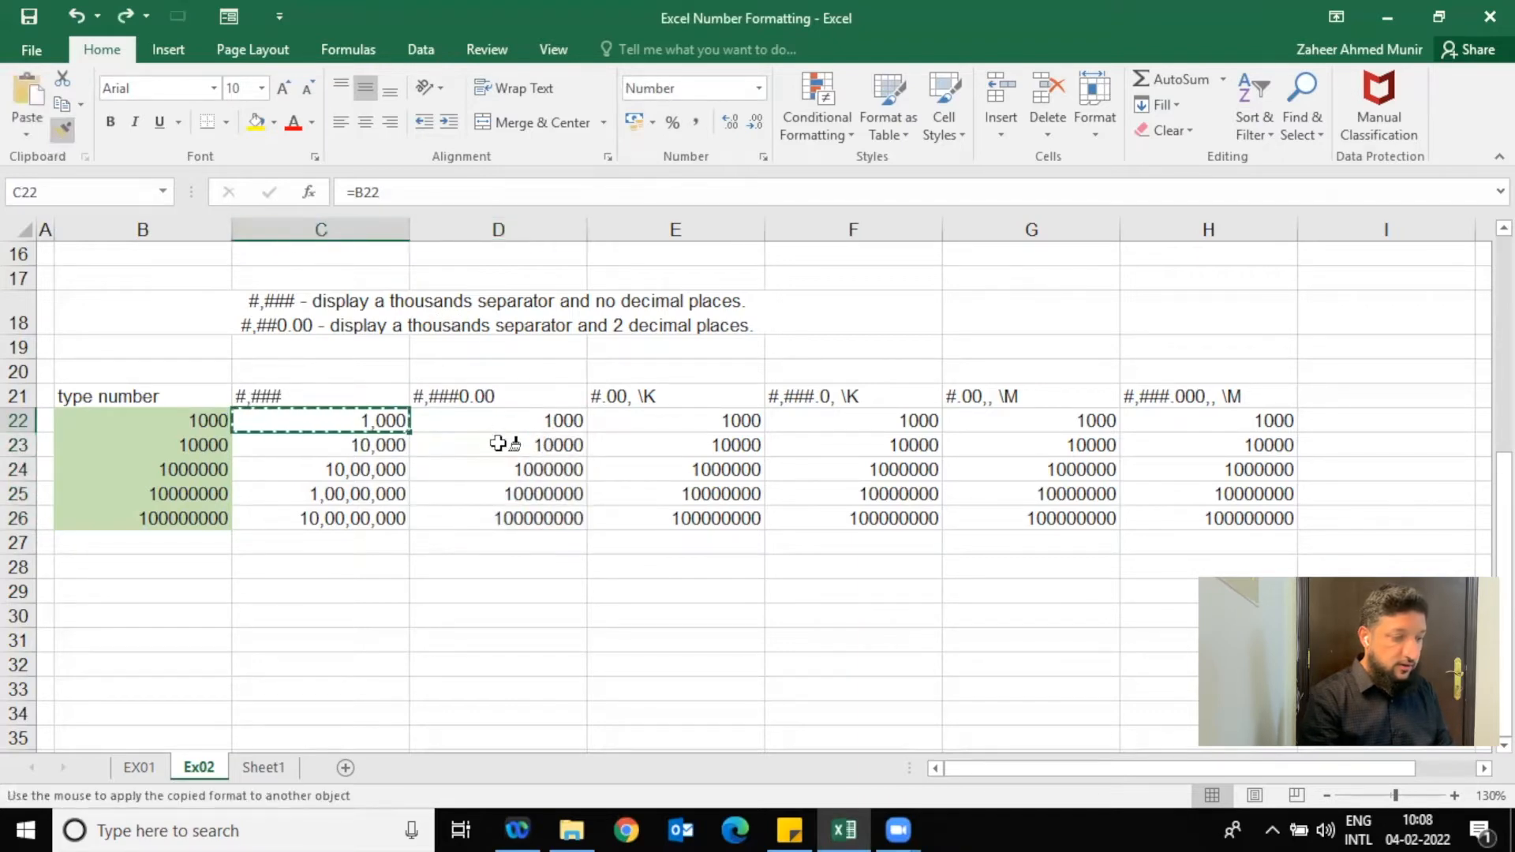
left_click_drag(514, 420, 509, 517)
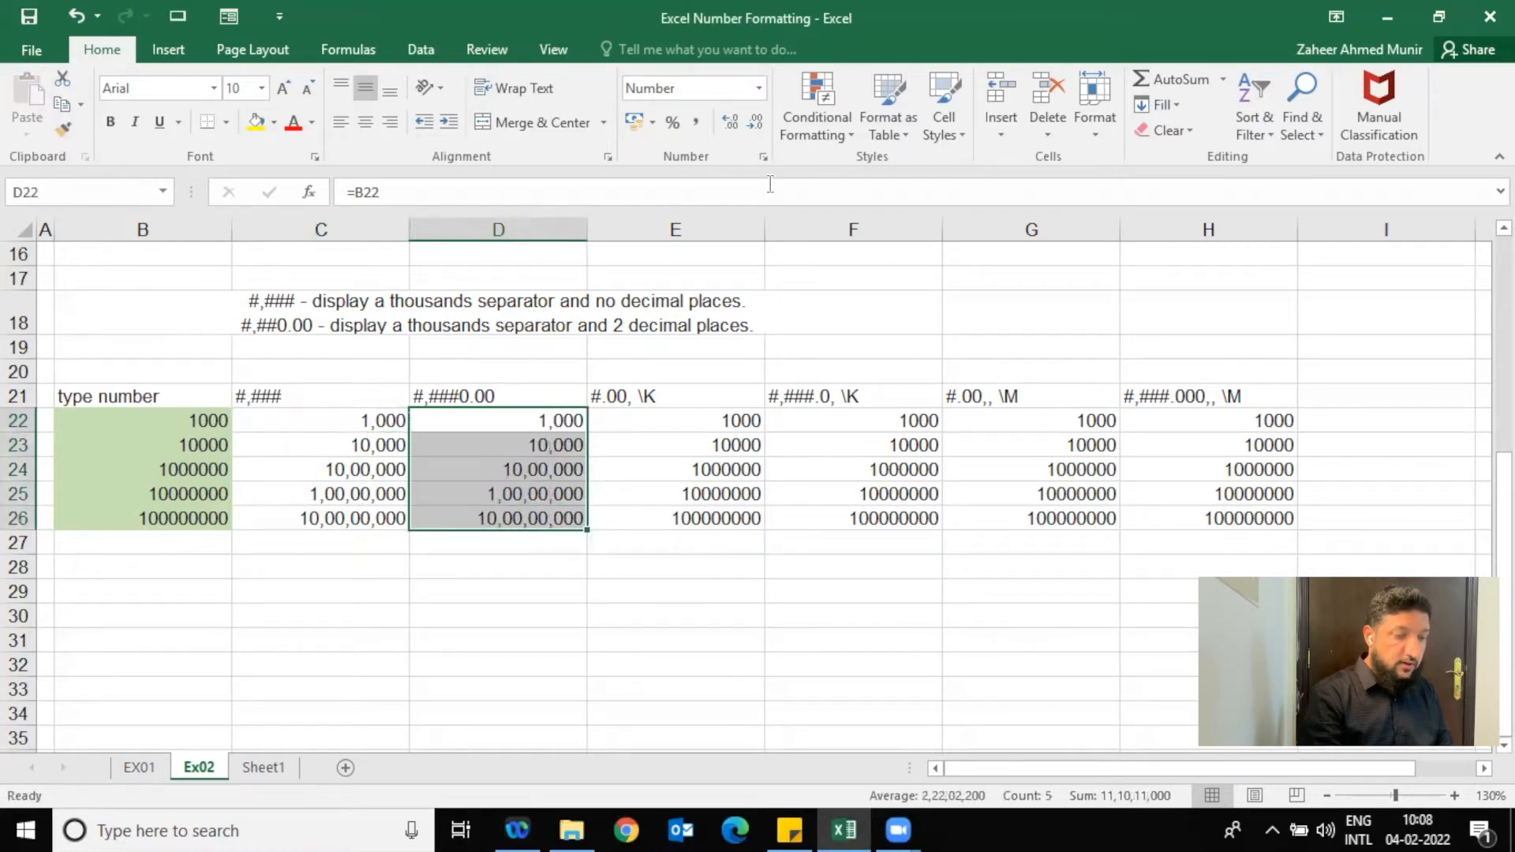
- Set the custom number format code of D22:D26 to #,##0.00
left_click(761, 155)
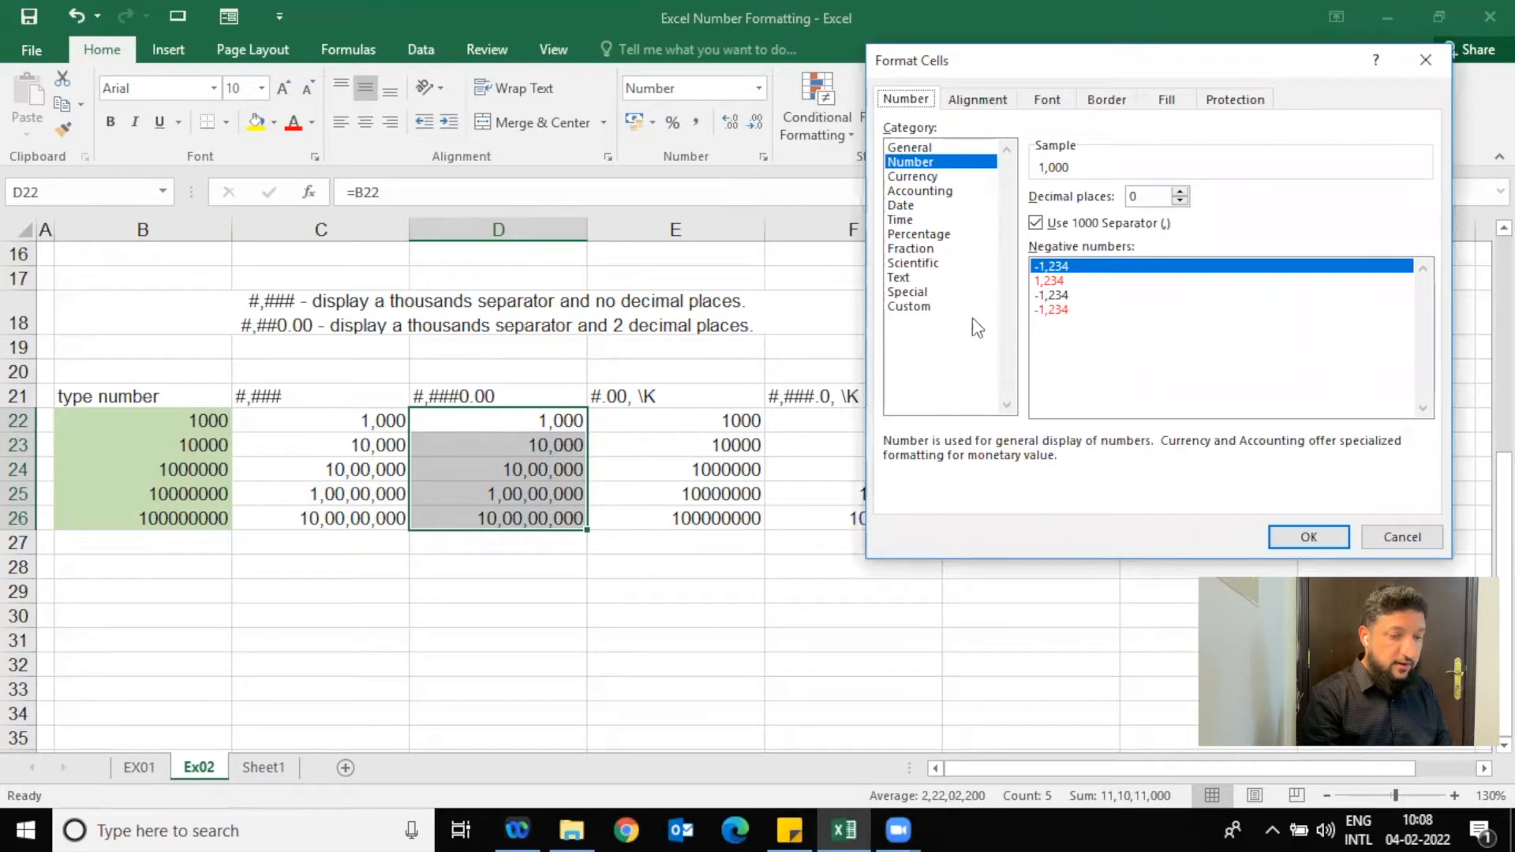
left_click(923, 307)
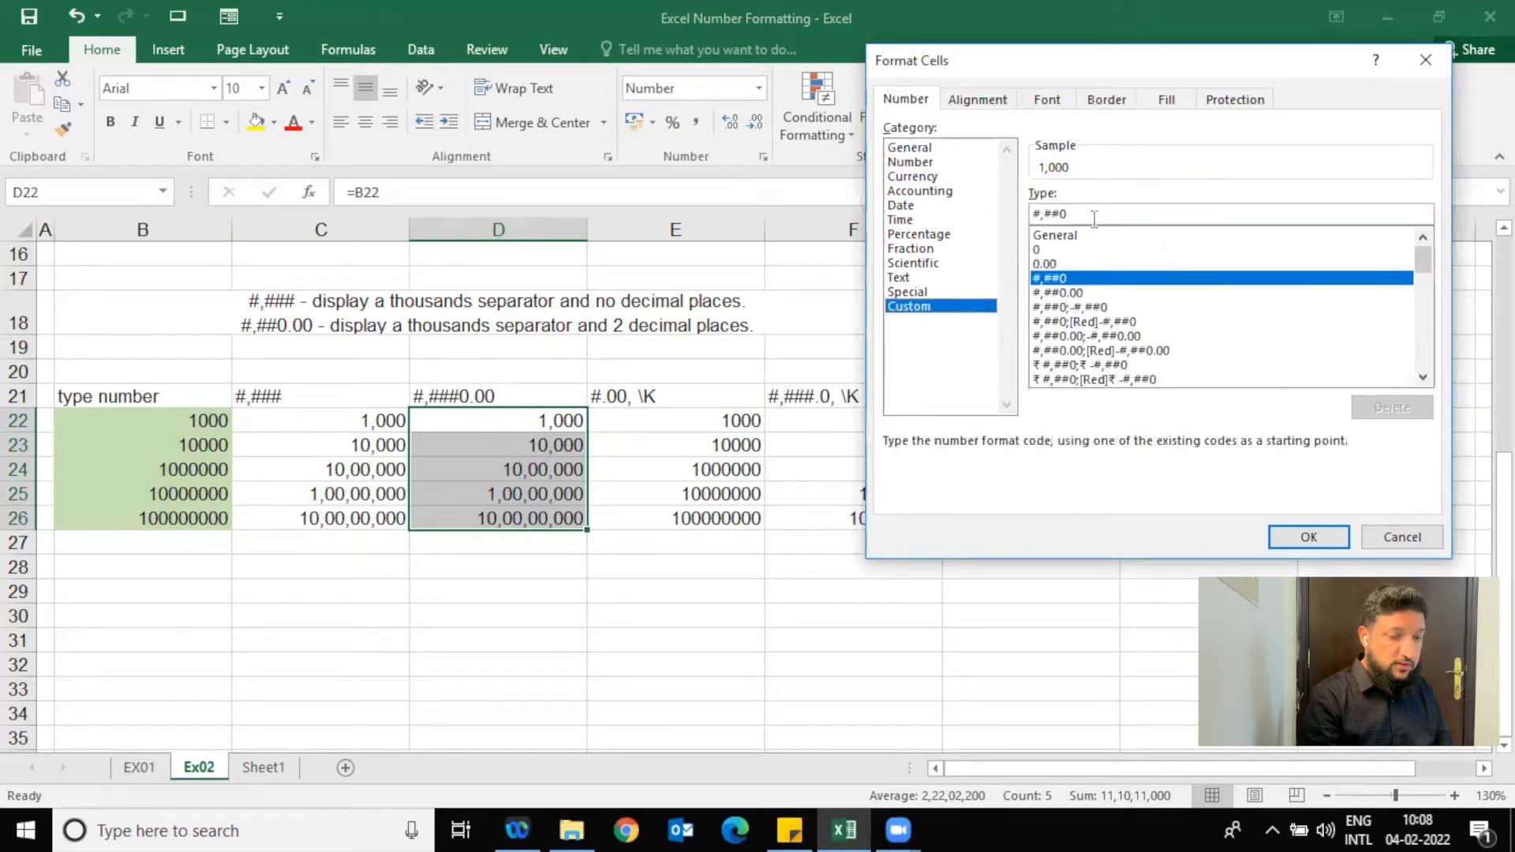
type(".00")
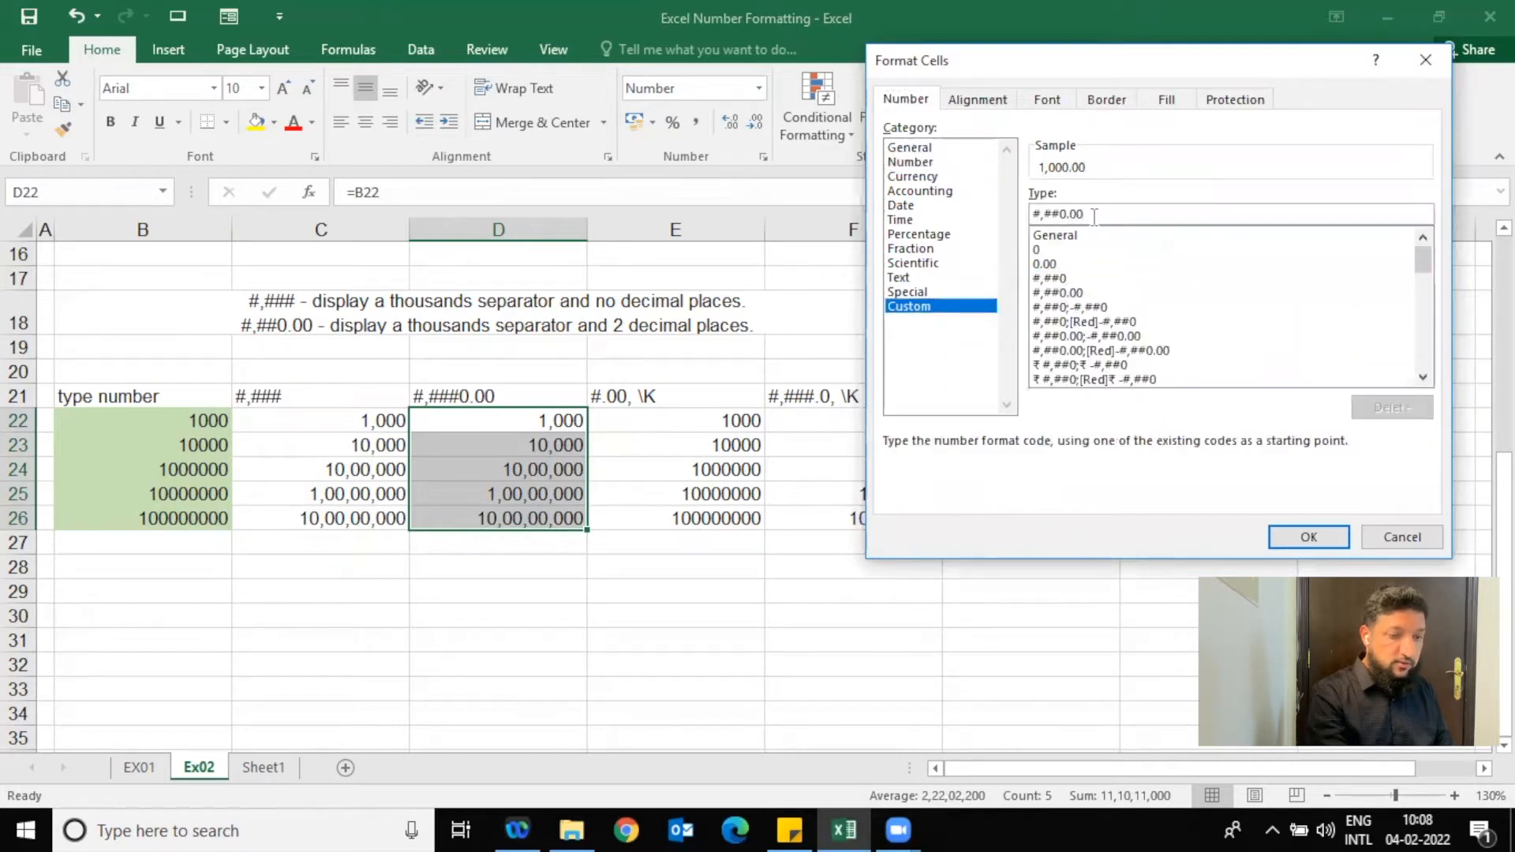
left_click(1286, 536)
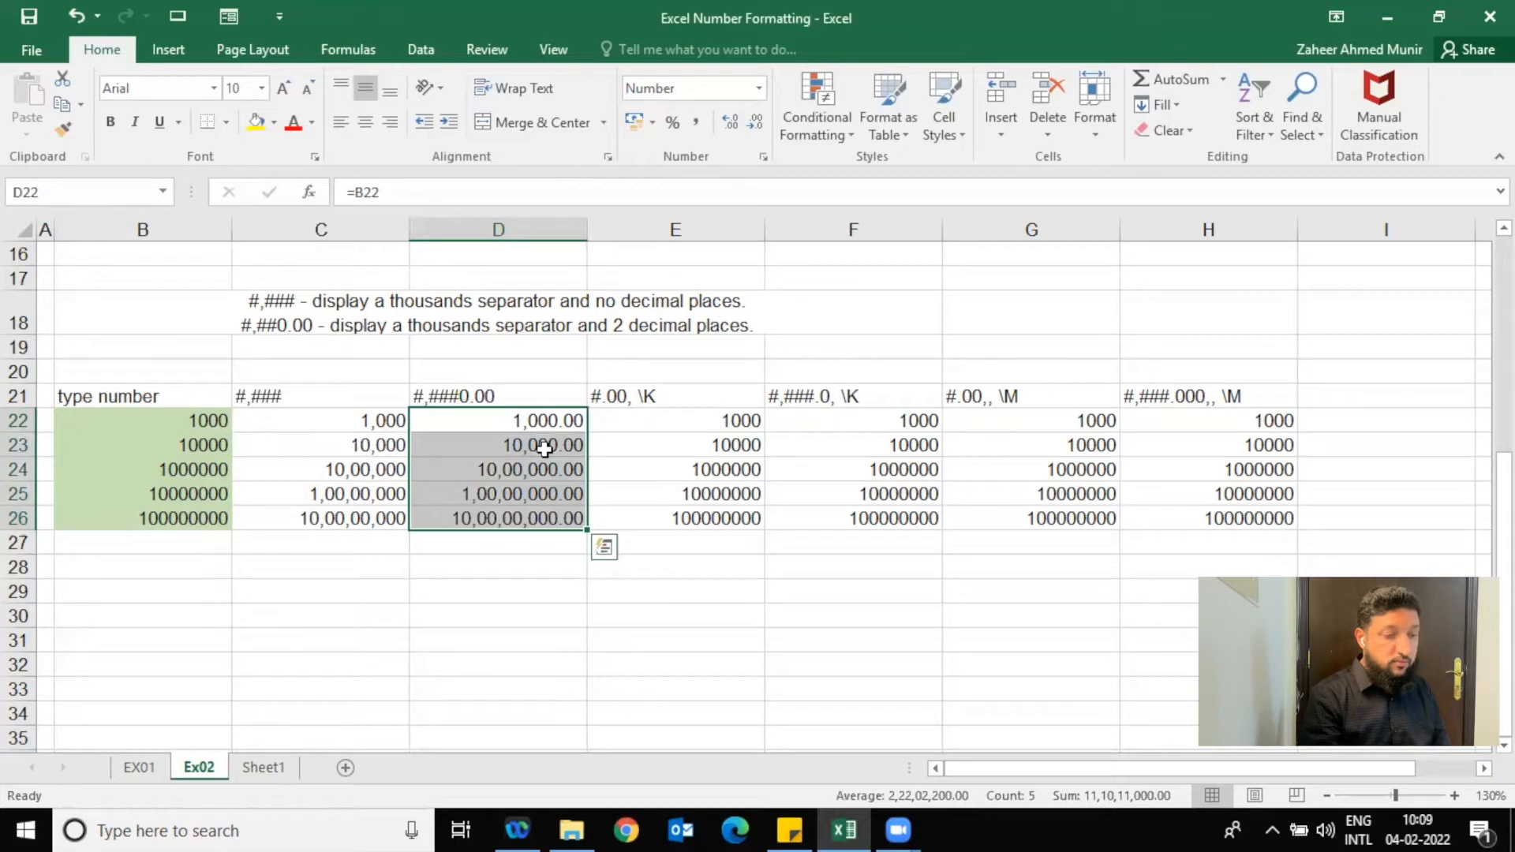
- Enter the formula =D22/1000 in cell D28 to express the first value in thousands
left_click(550, 563)
type("=")
key("Up")
key("Up")
key("Up")
key("Up")
key("Up")
key("Up")
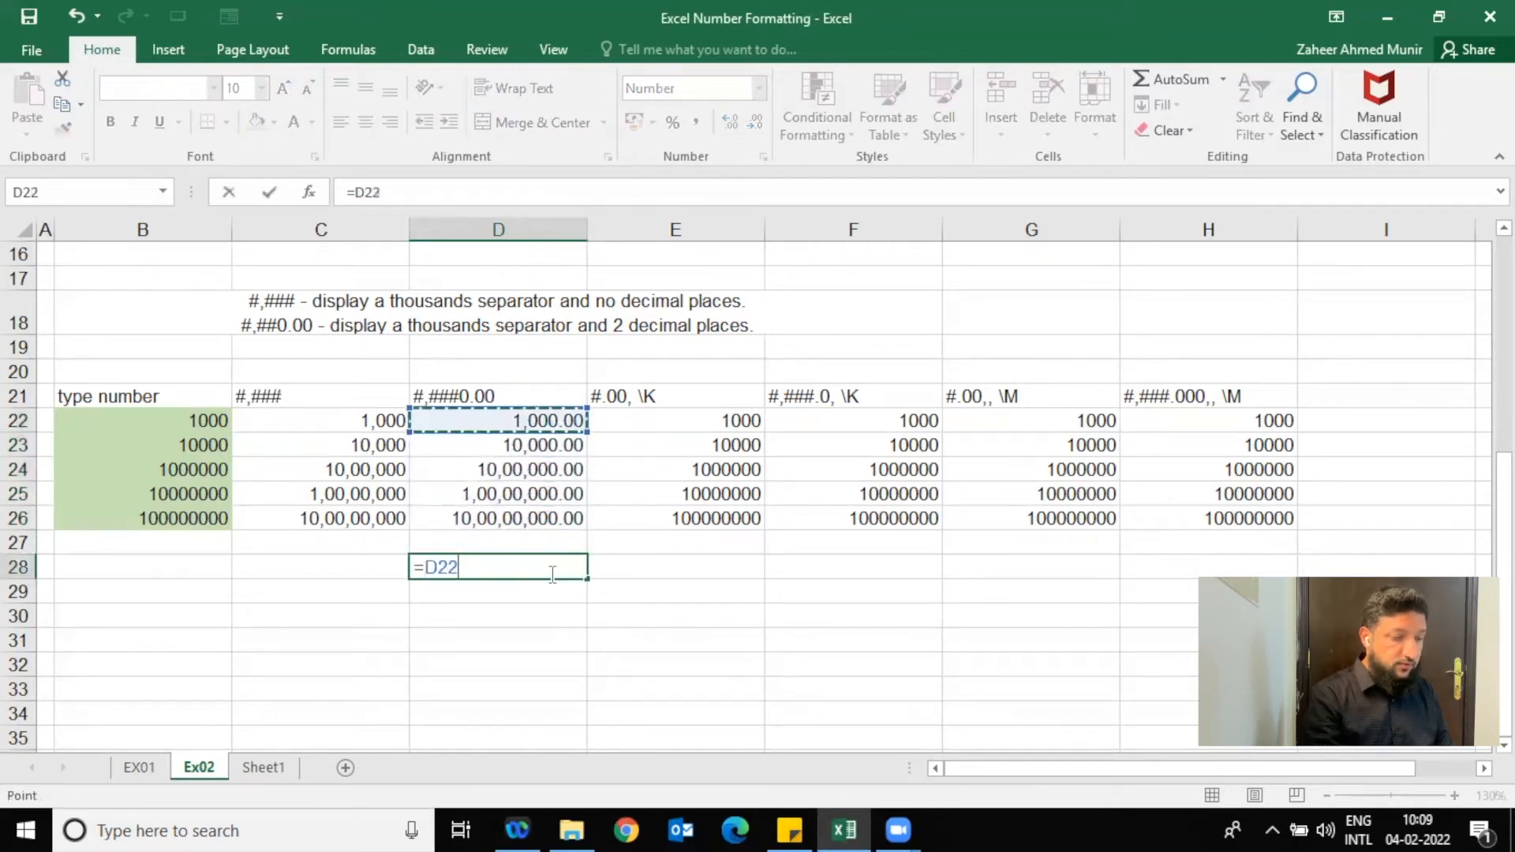
type("/1000")
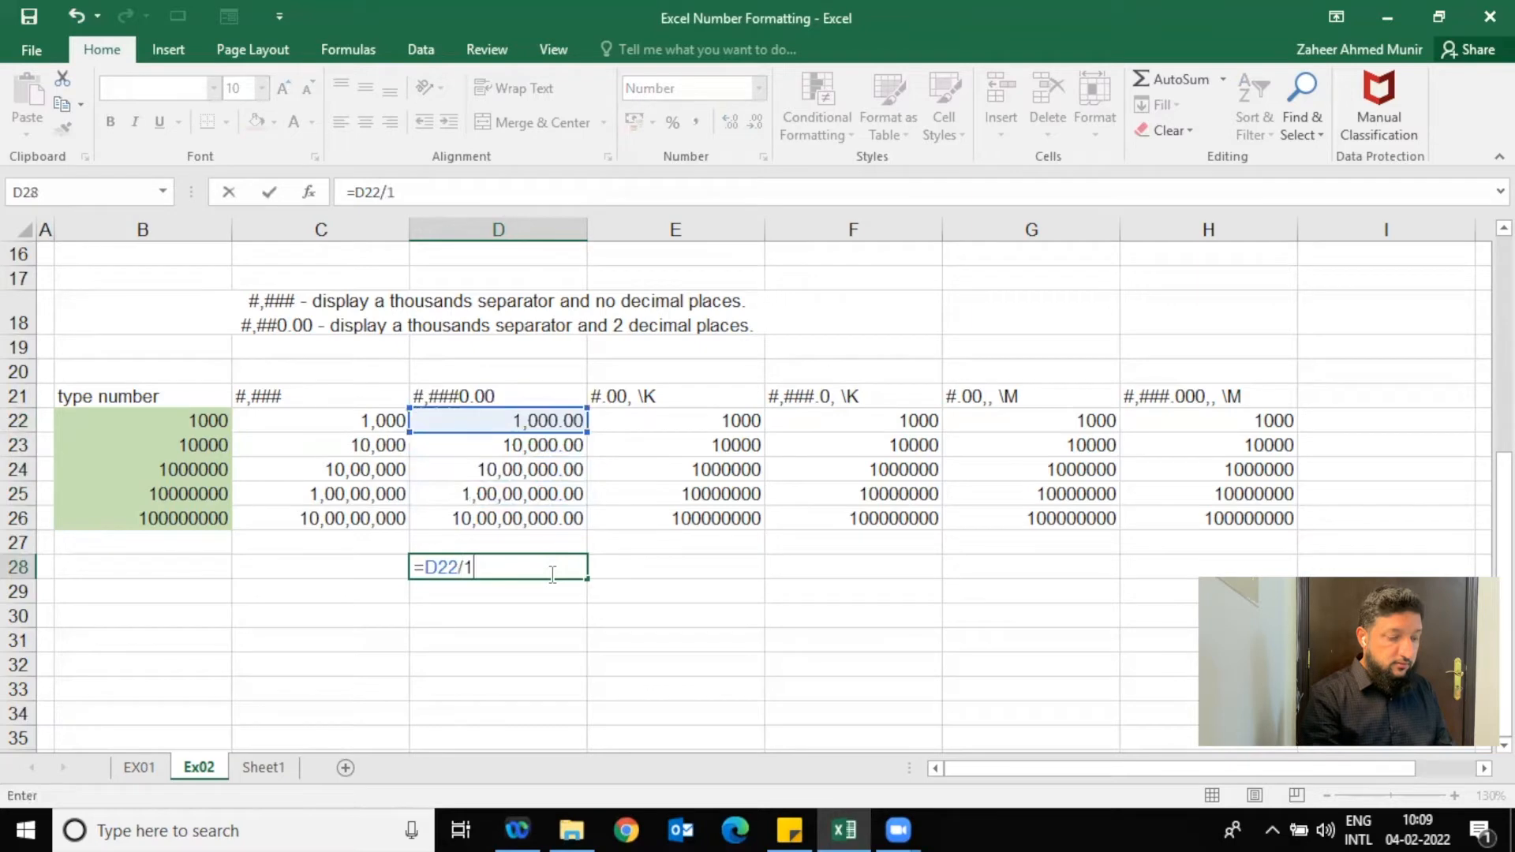
key("Return")
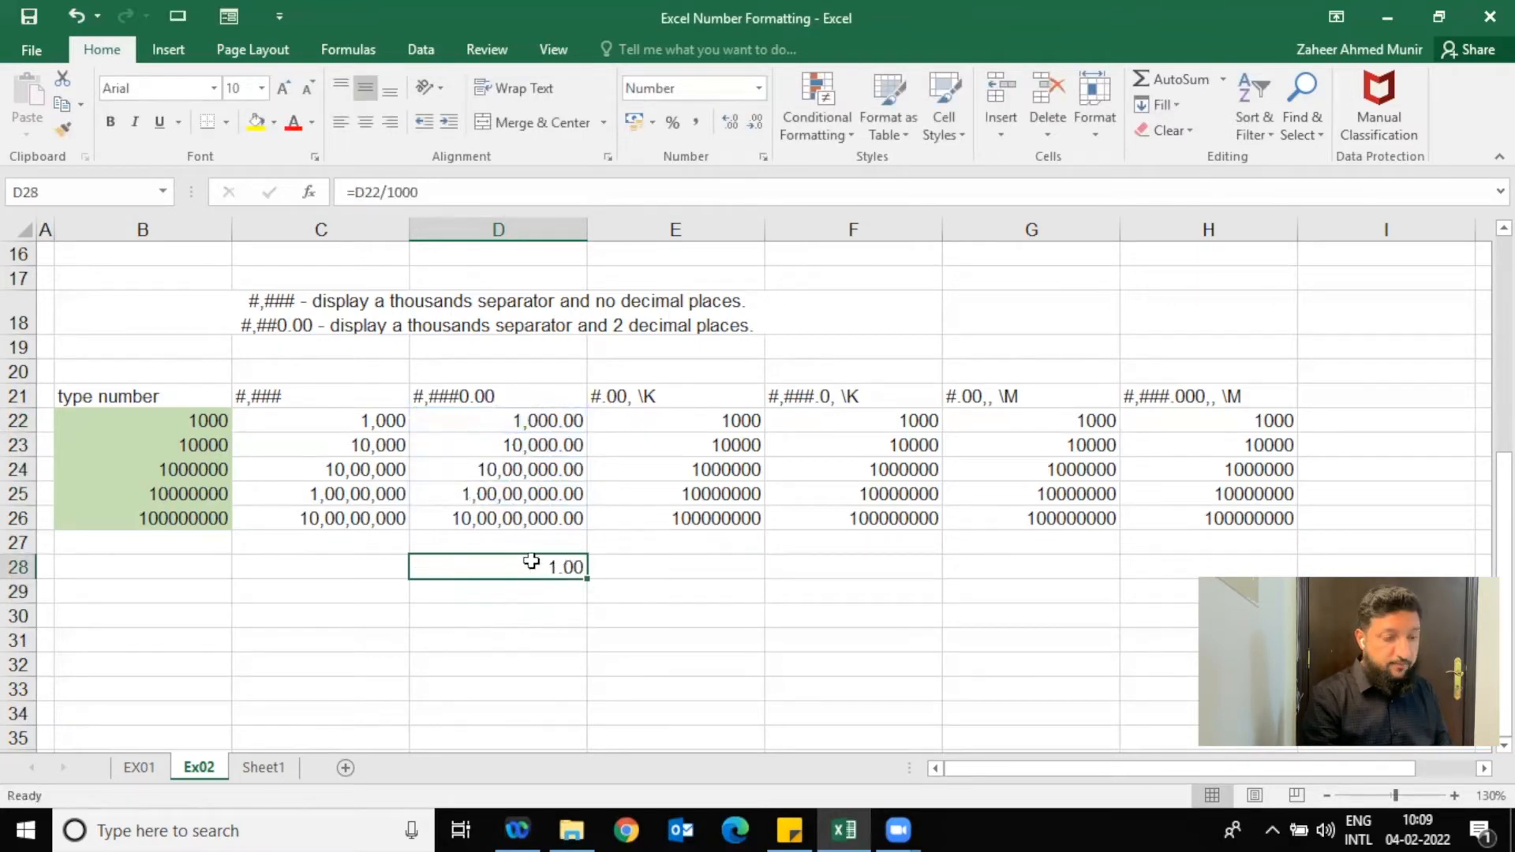
left_click(558, 447)
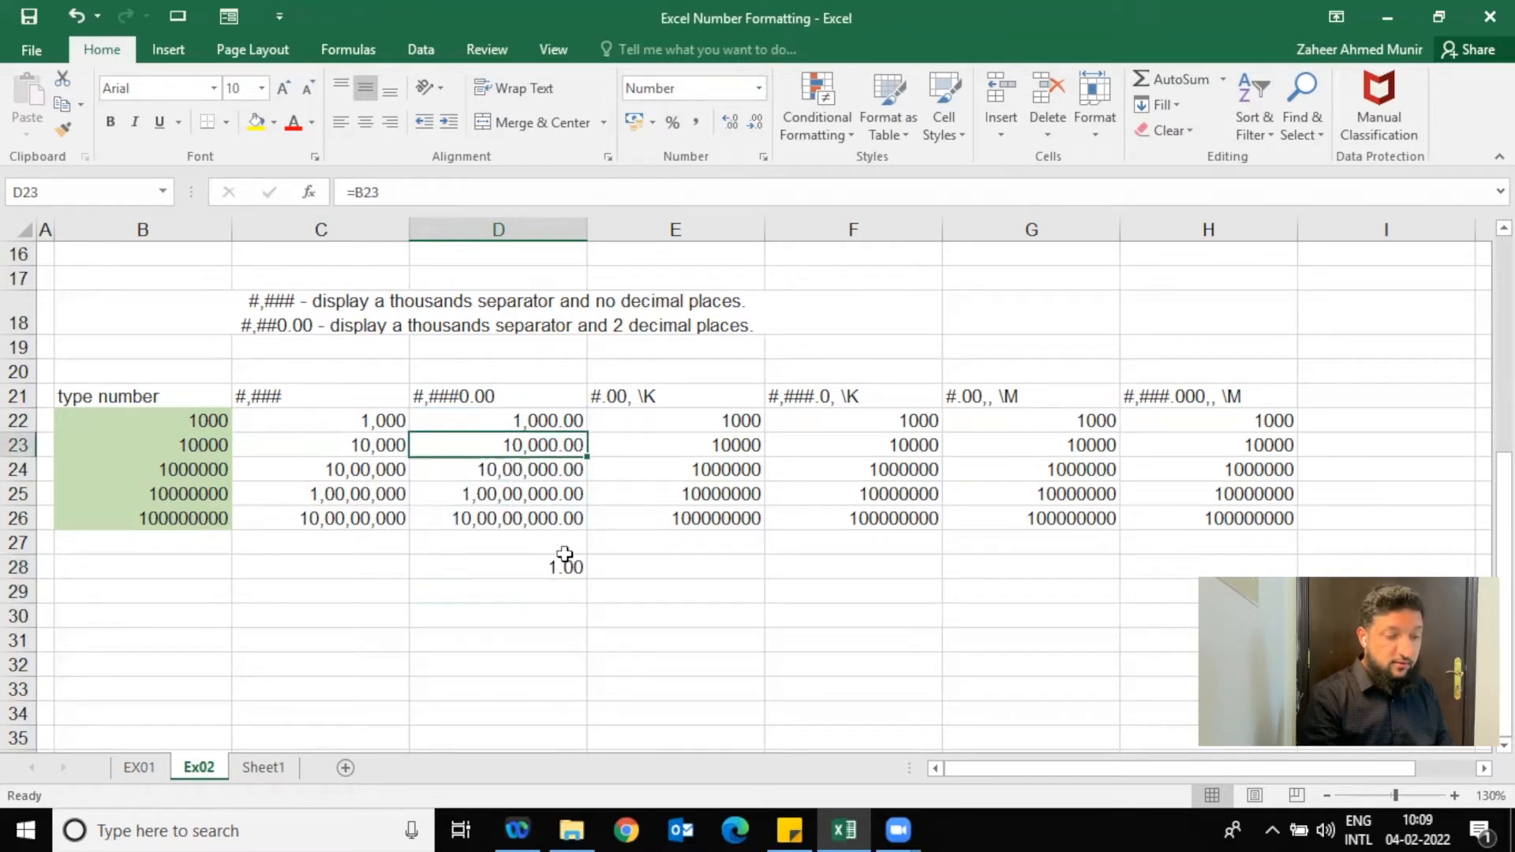
- Format E22:E26 as Number with two decimal places and the 1000 separator
left_click(742, 422)
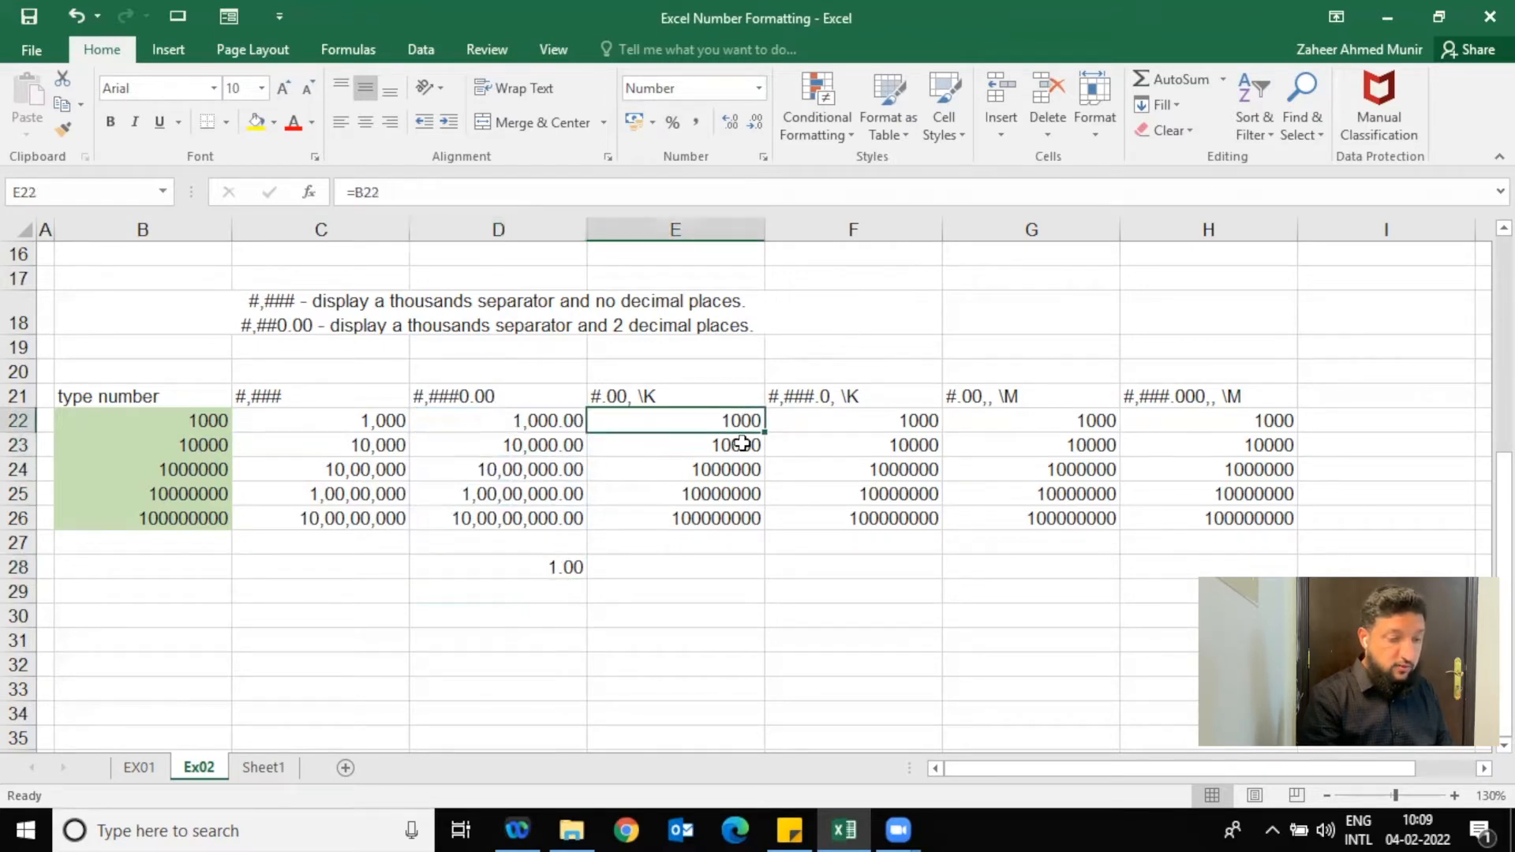
left_click_drag(742, 433, 738, 521)
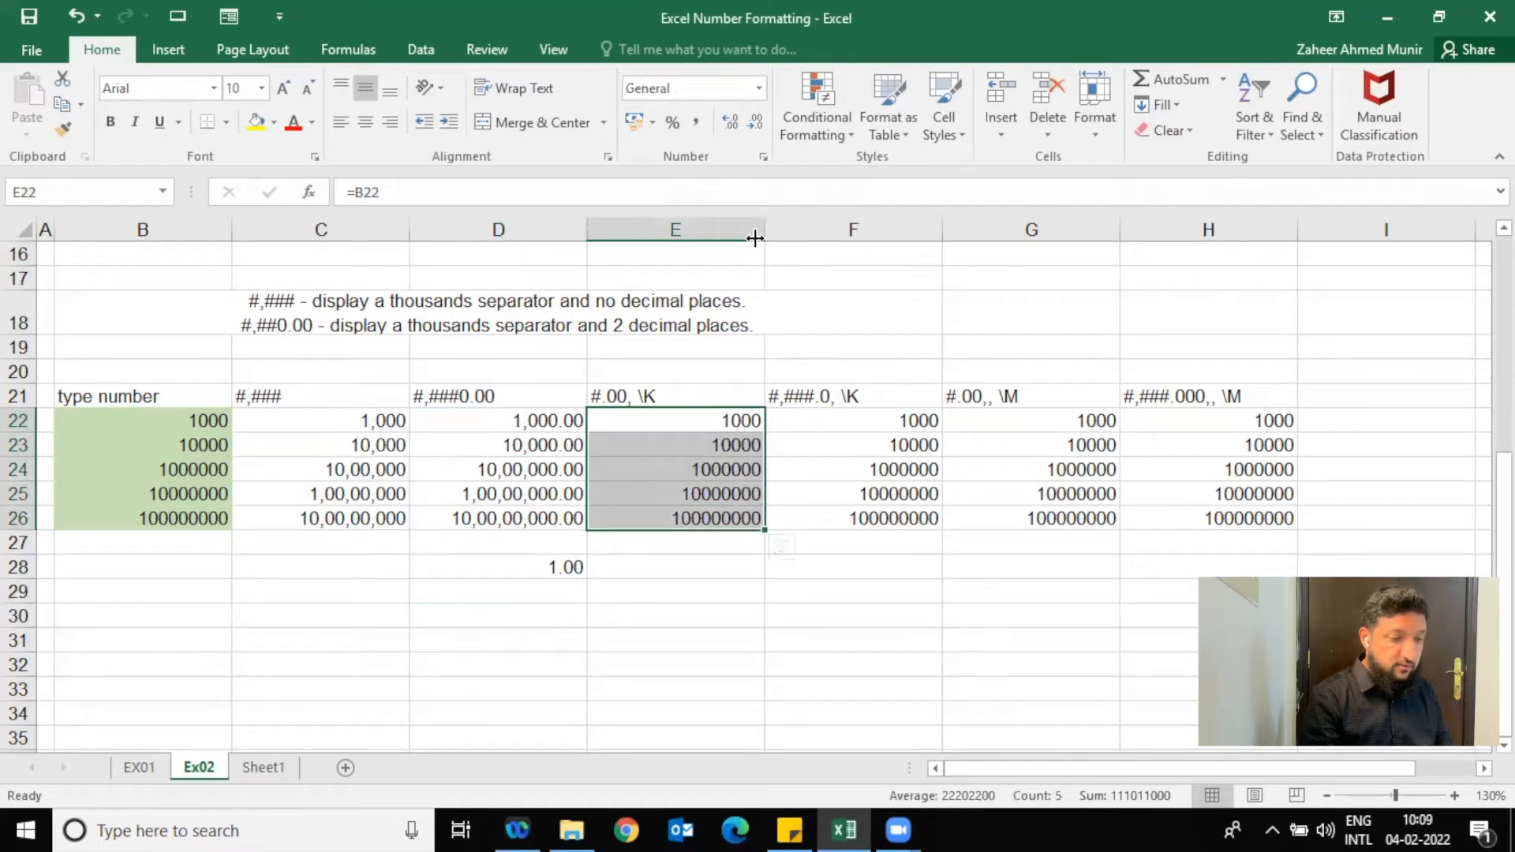
left_click(763, 157)
left_click(912, 161)
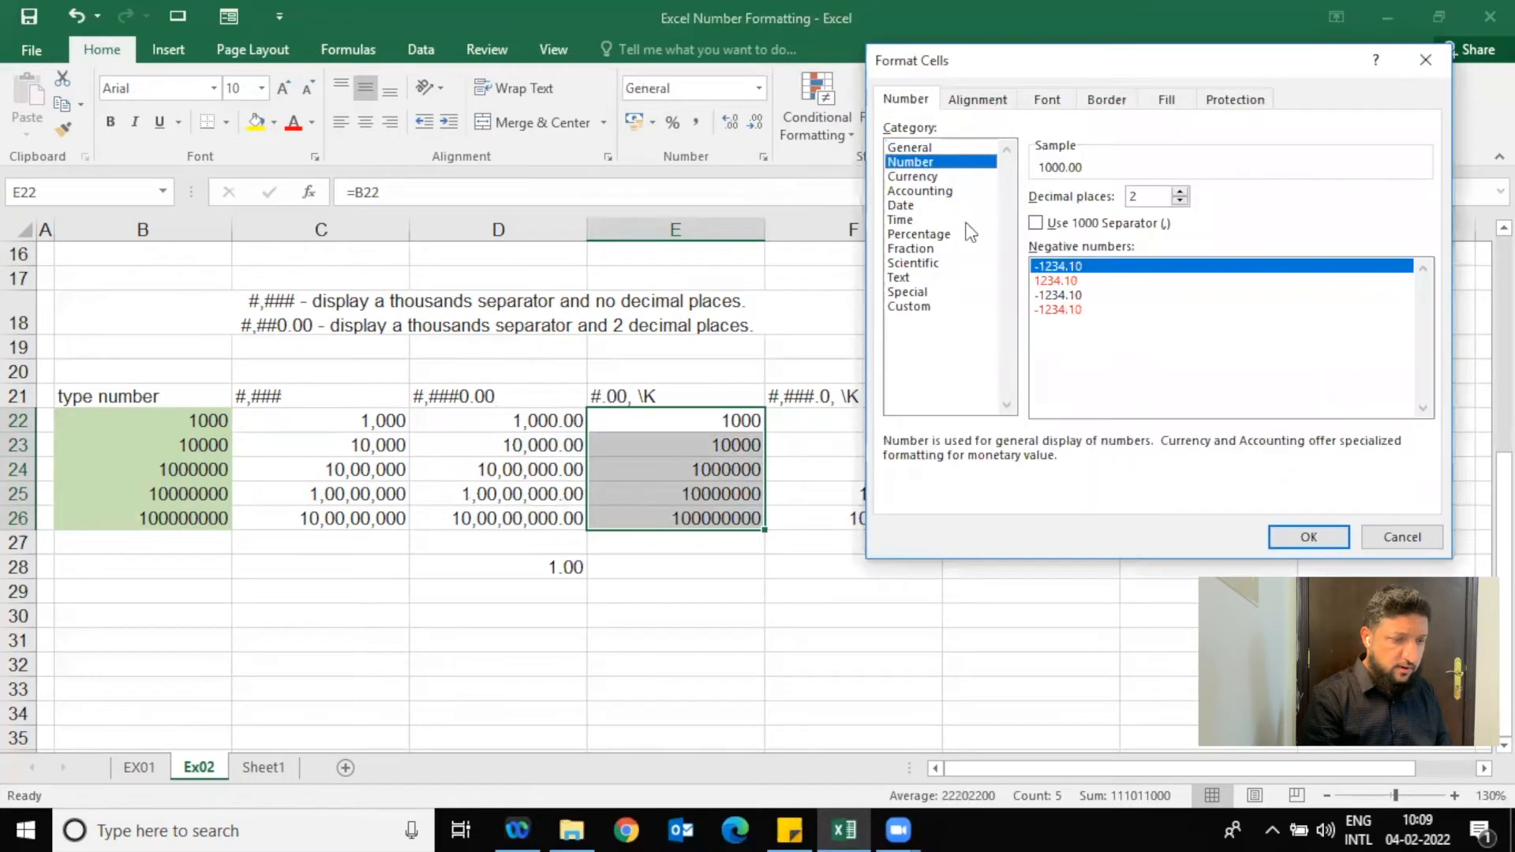
left_click(925, 306)
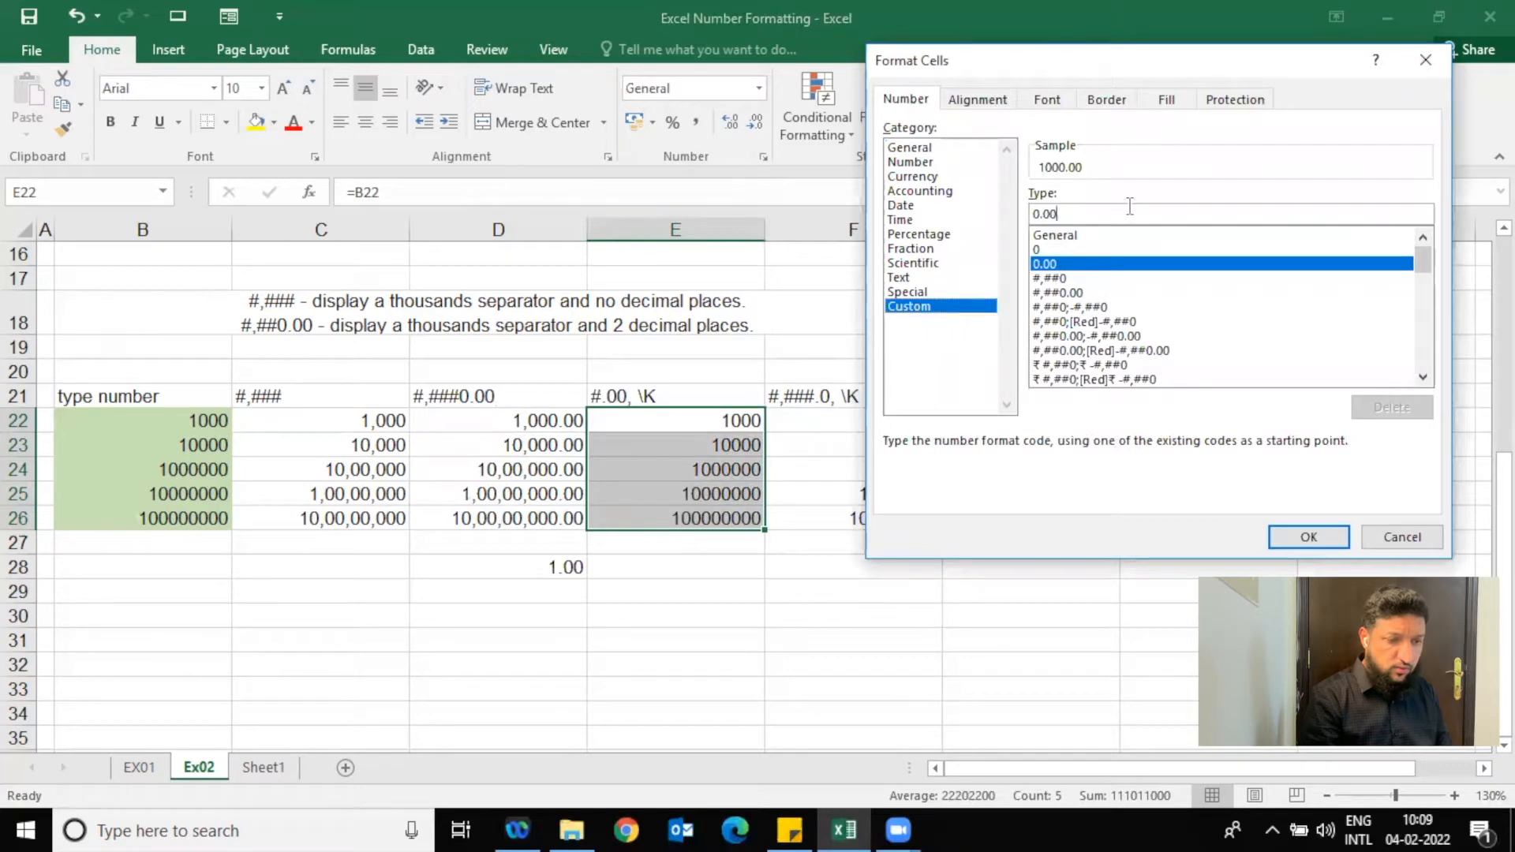
left_click(945, 164)
left_click(1078, 224)
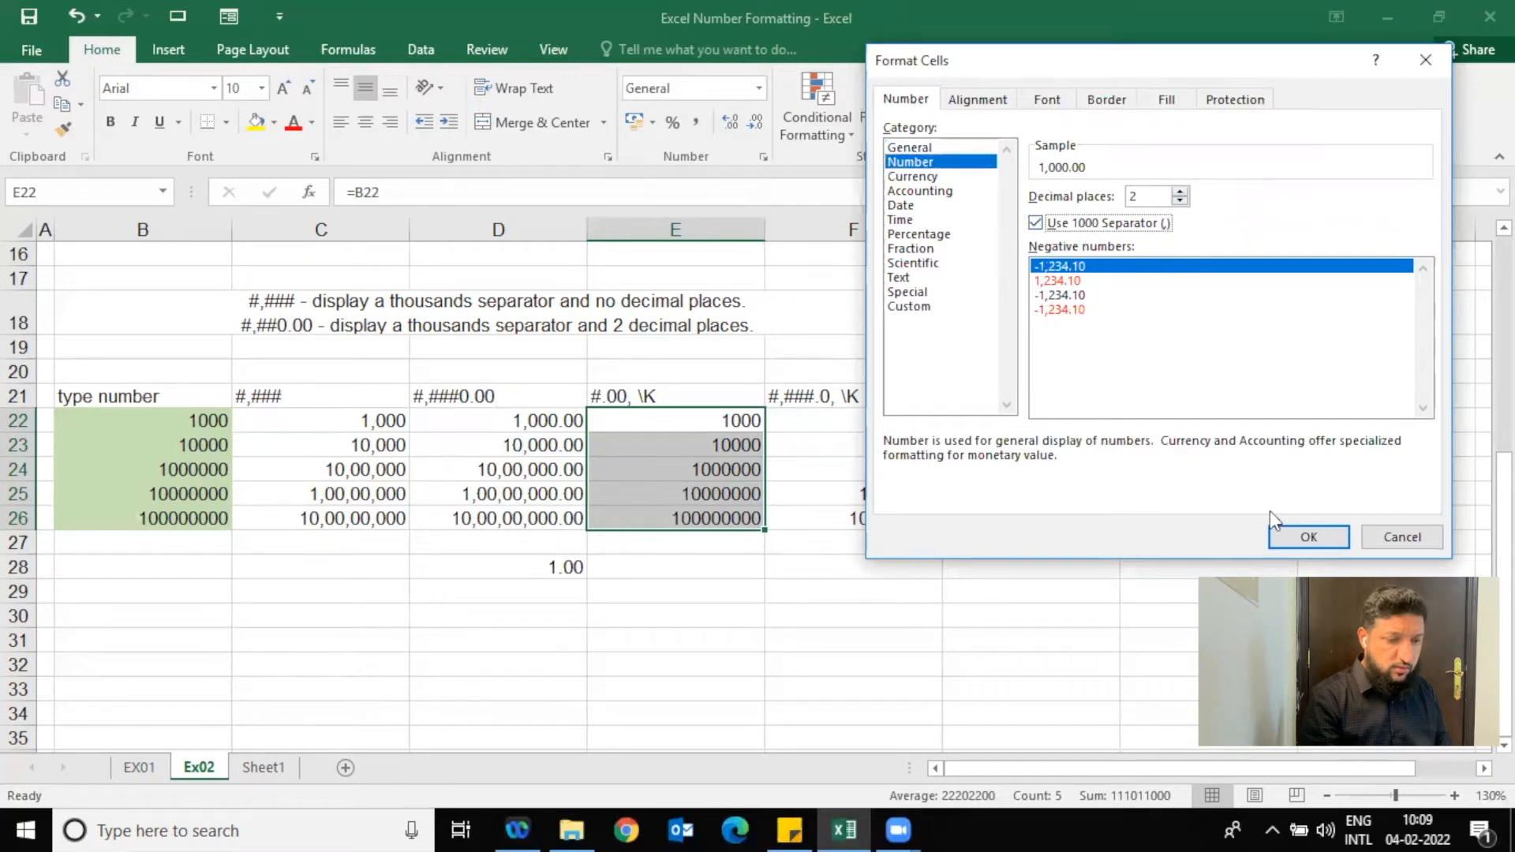
left_click(1283, 532)
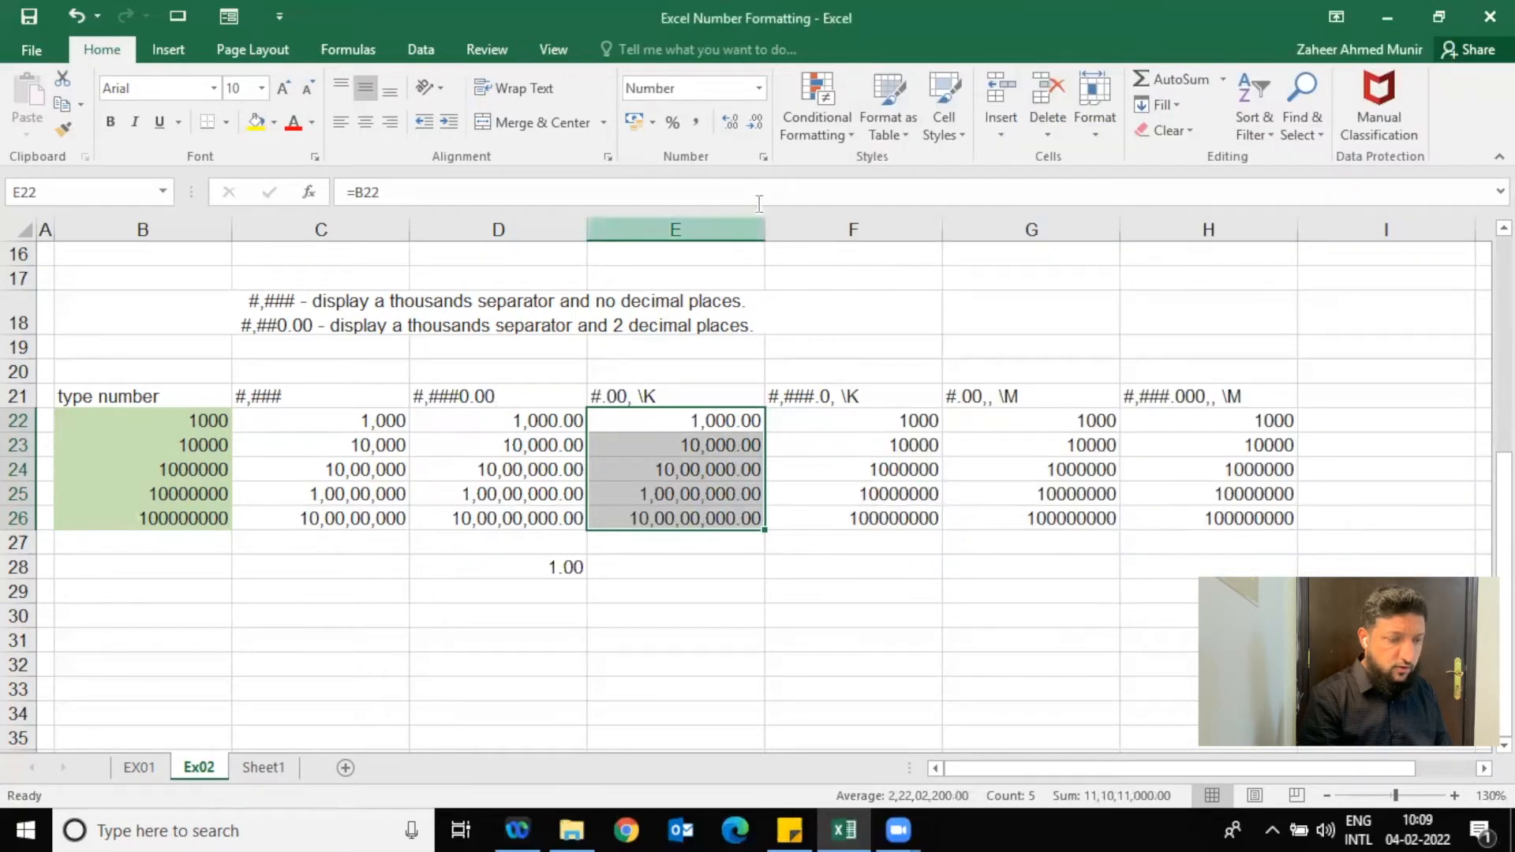
- Set the custom number format code of E22:E26 to #,##0.00, and compare by undoing and redoing the change
left_click(764, 158)
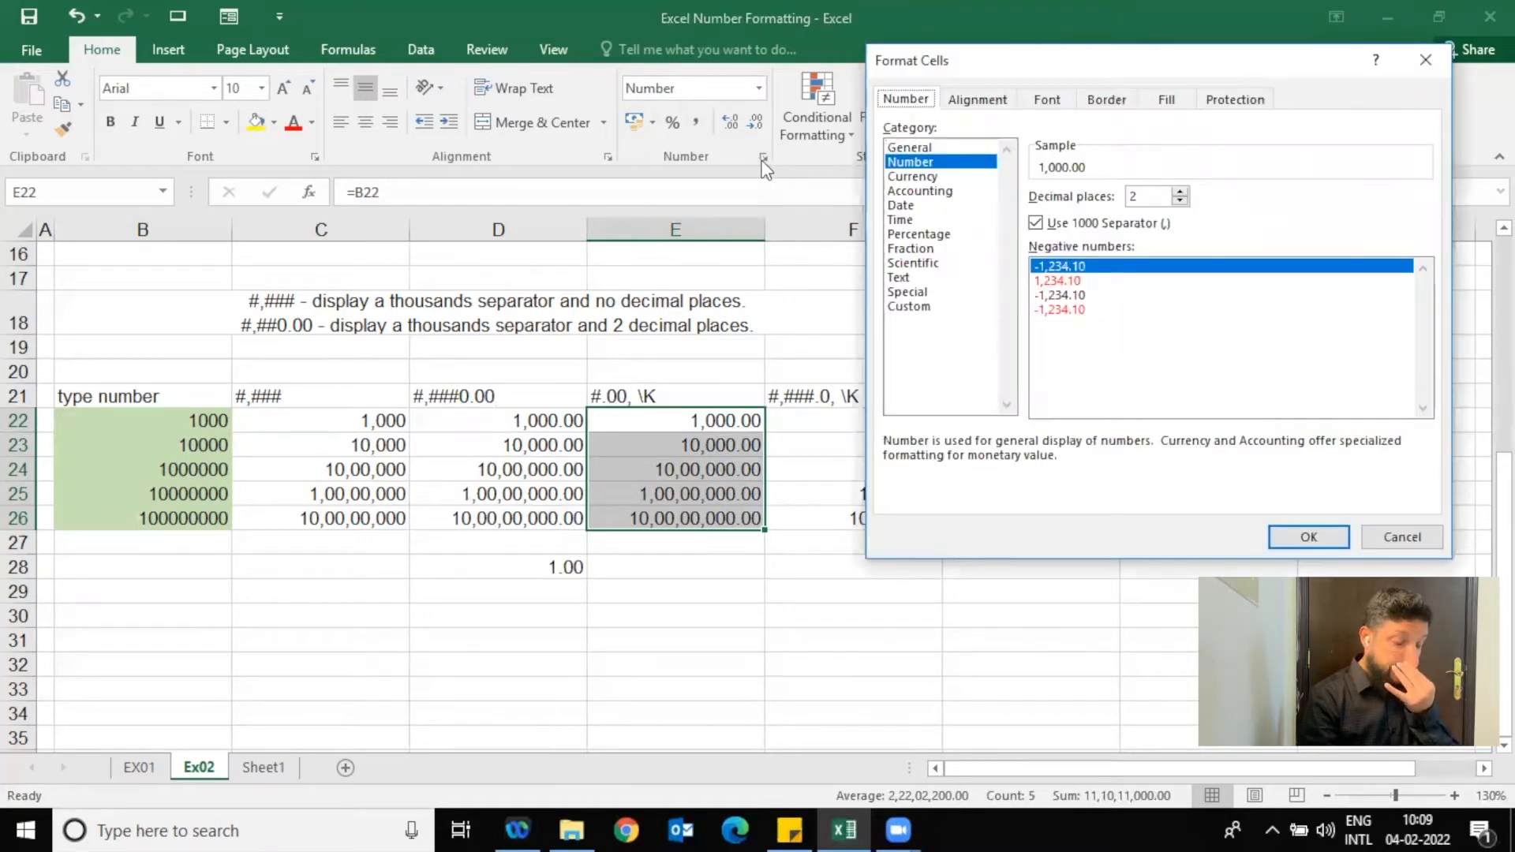
left_click(909, 307)
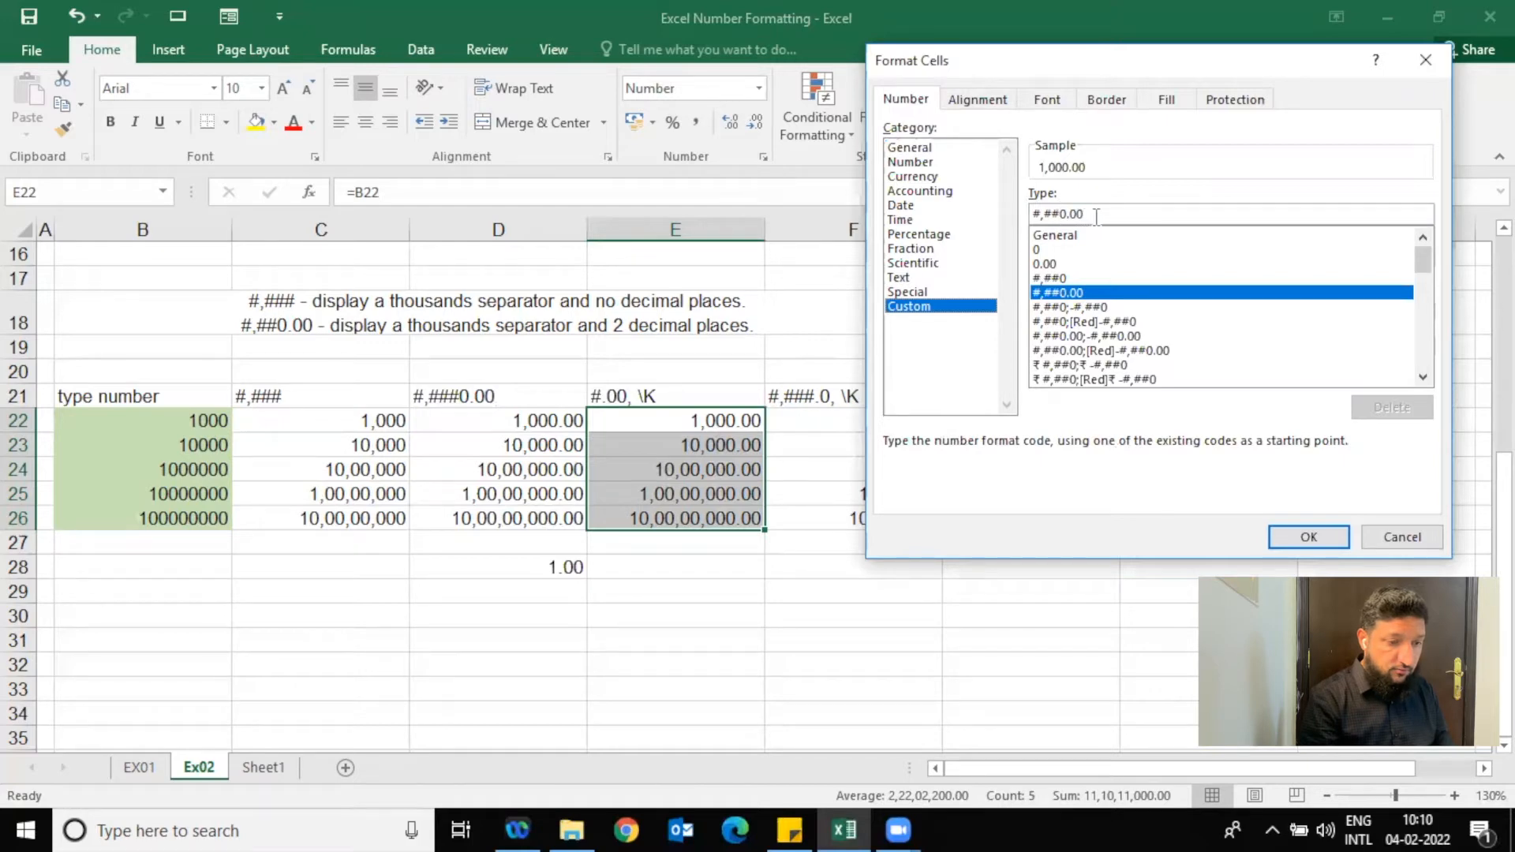
type(",")
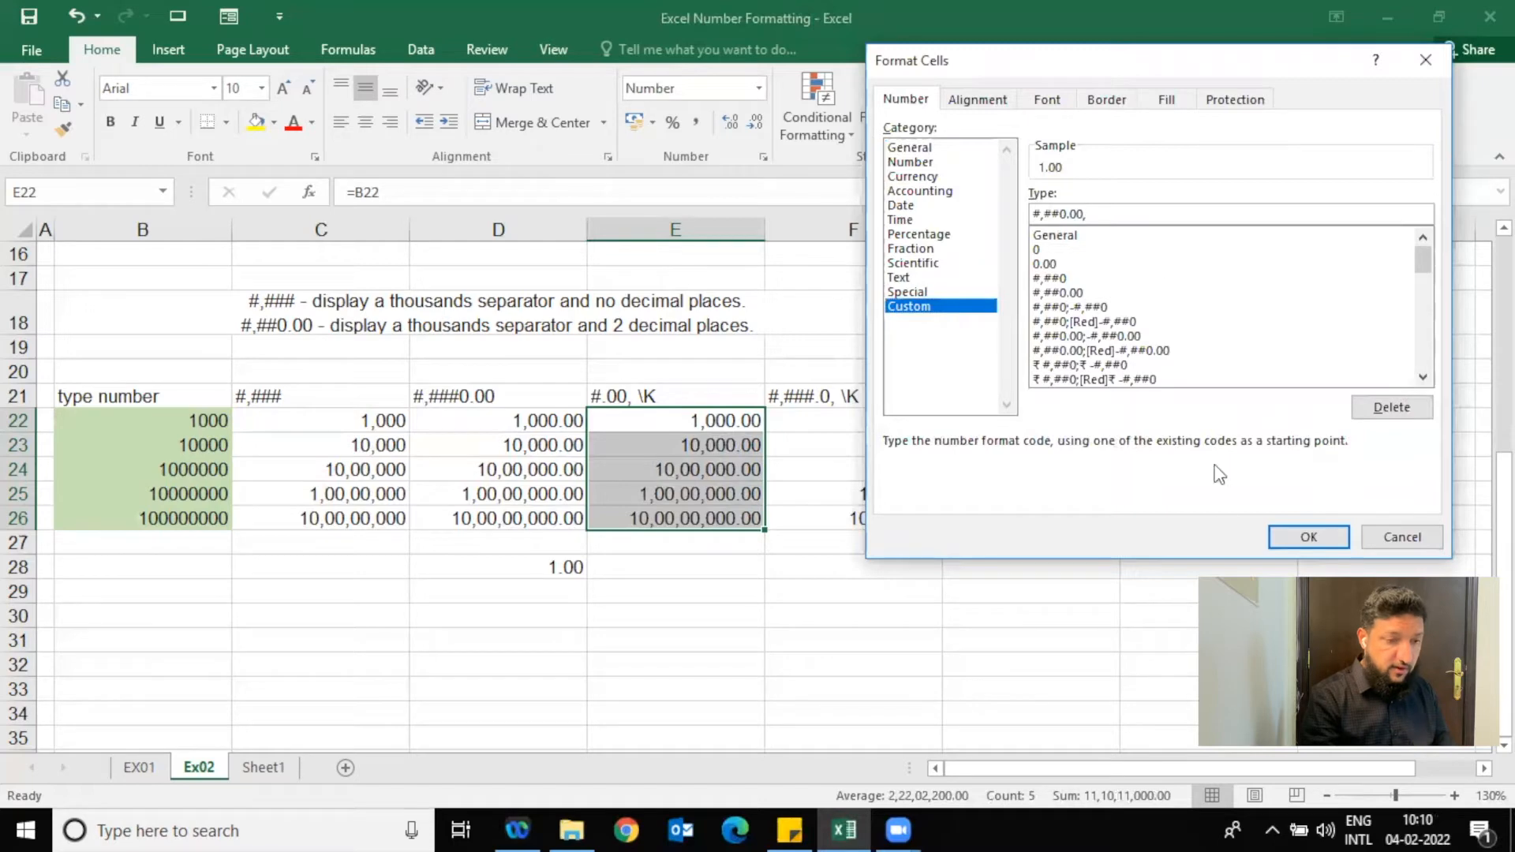
left_click(1292, 544)
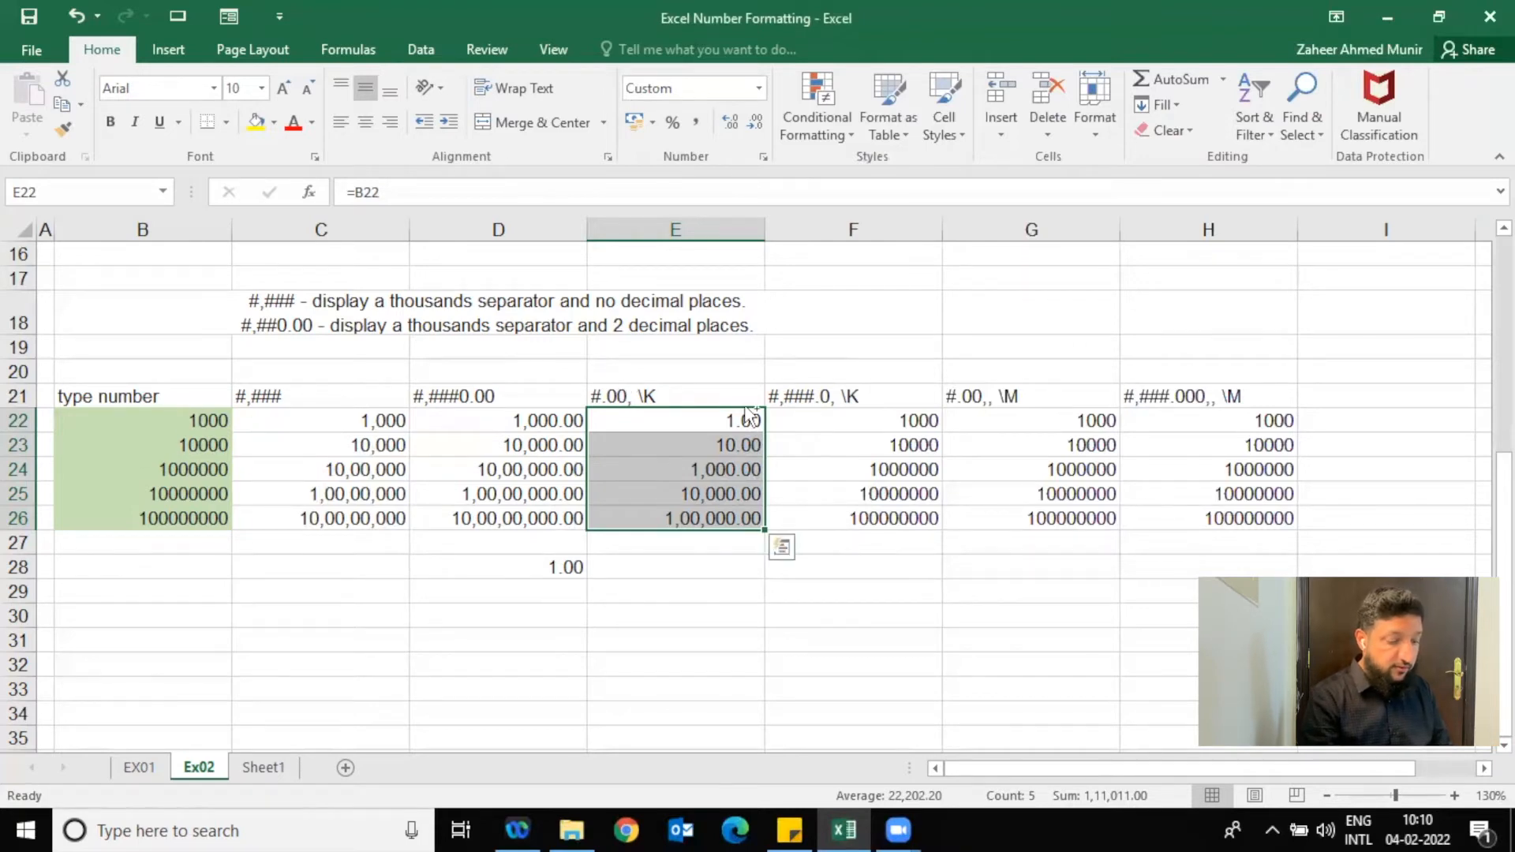
key("ctrl+z")
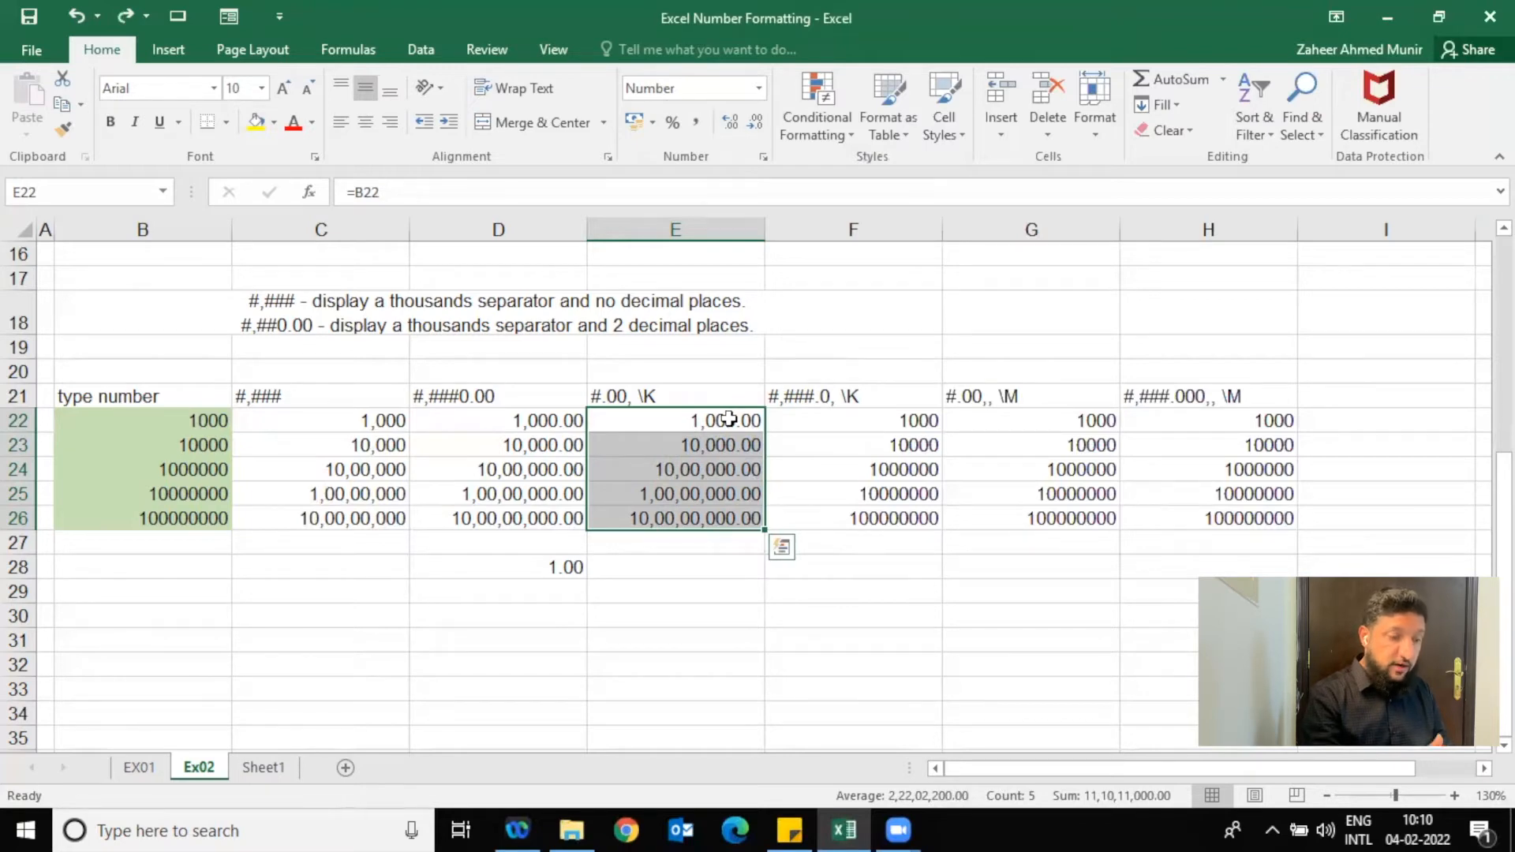
key("ctrl+y")
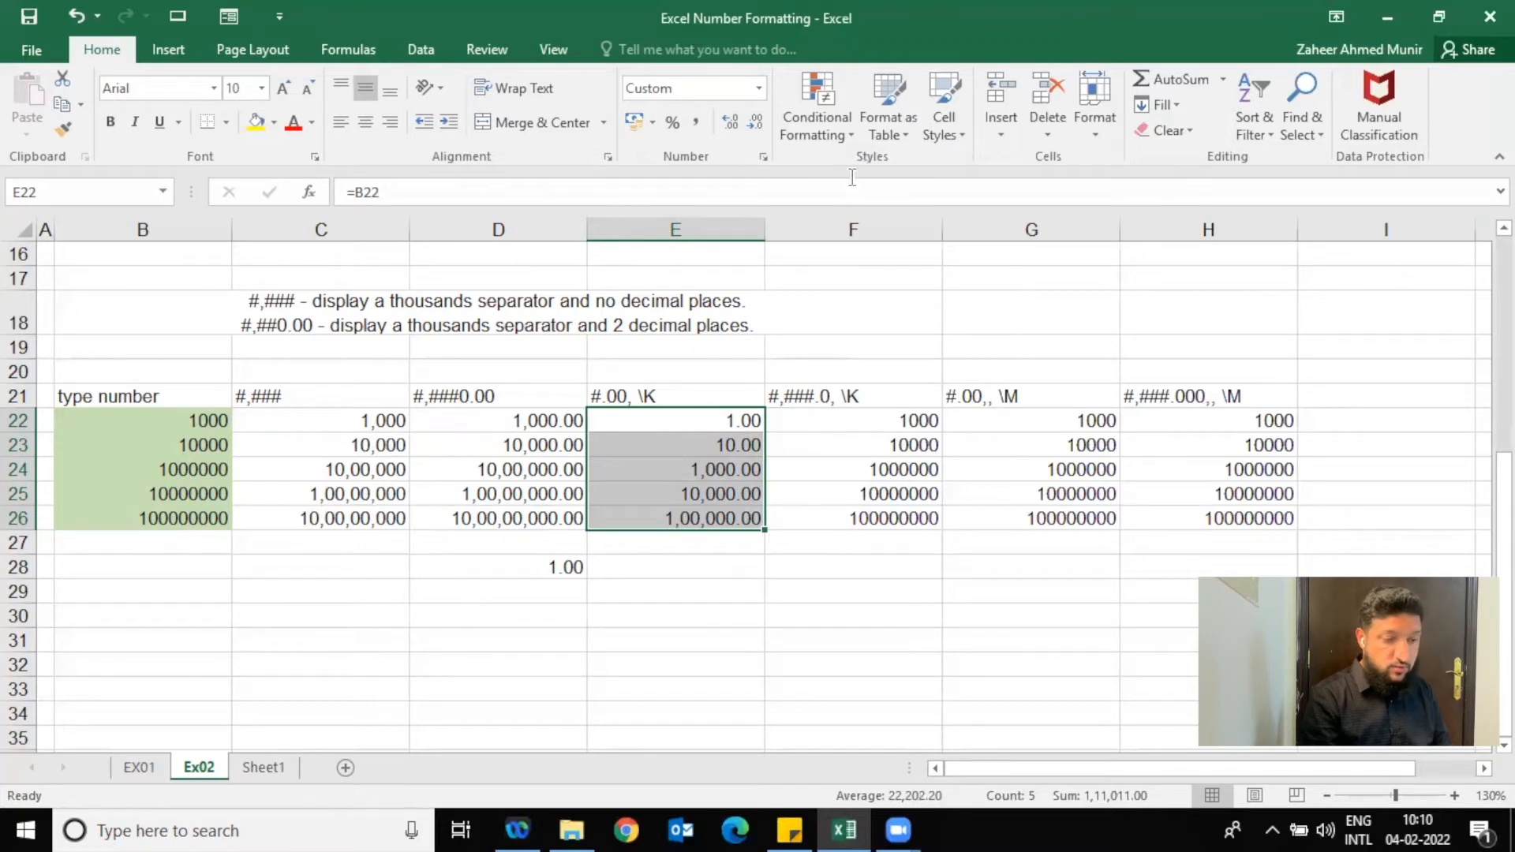
- Extend the custom format code of E22:E26 to #,##0.00, \K to add a K suffix
left_click(764, 157)
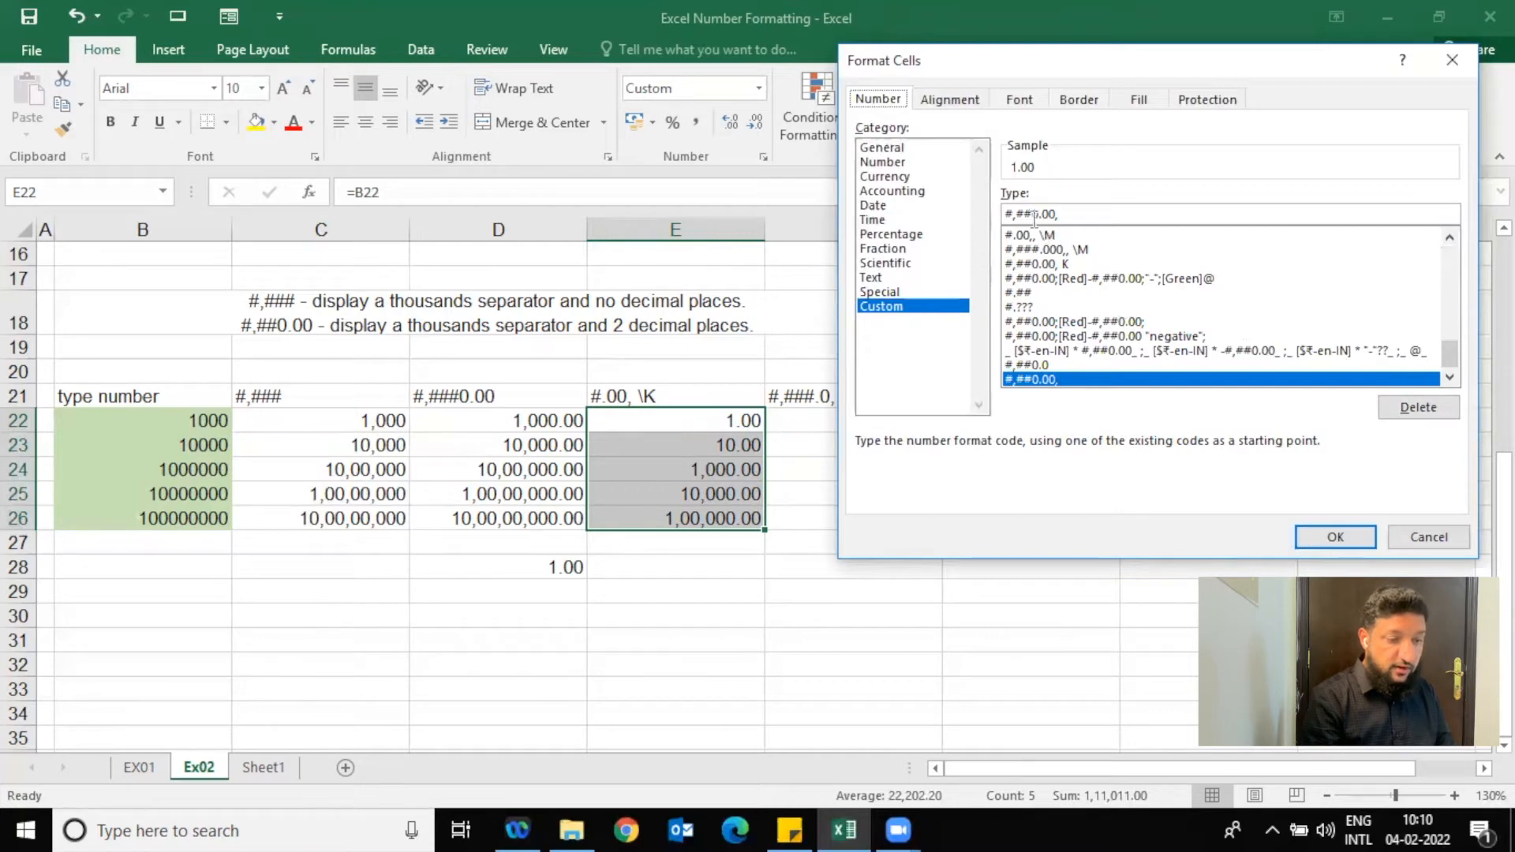
left_click(1068, 214)
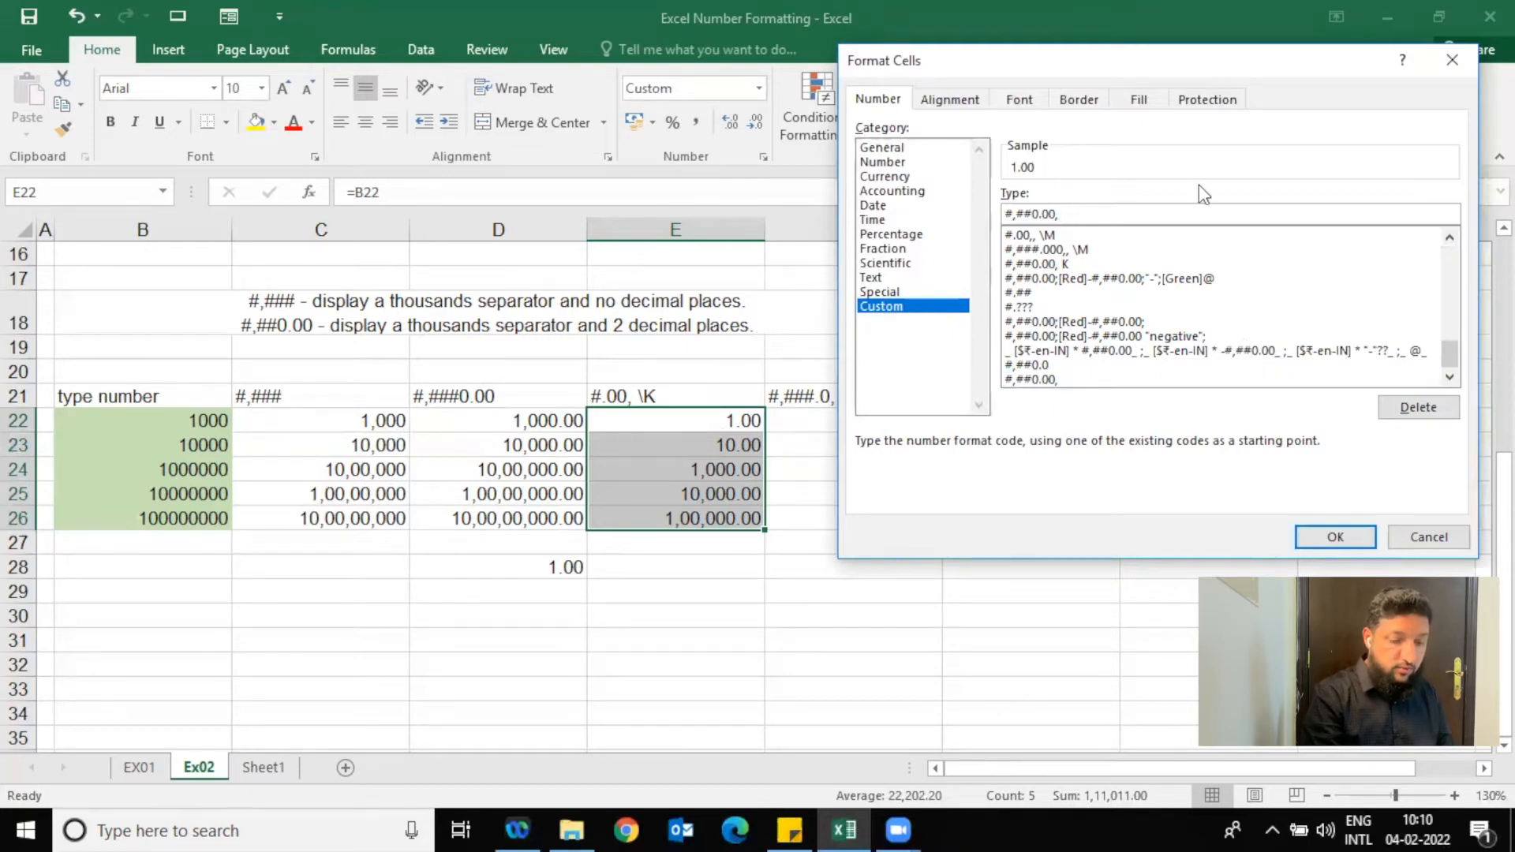
type("\\K")
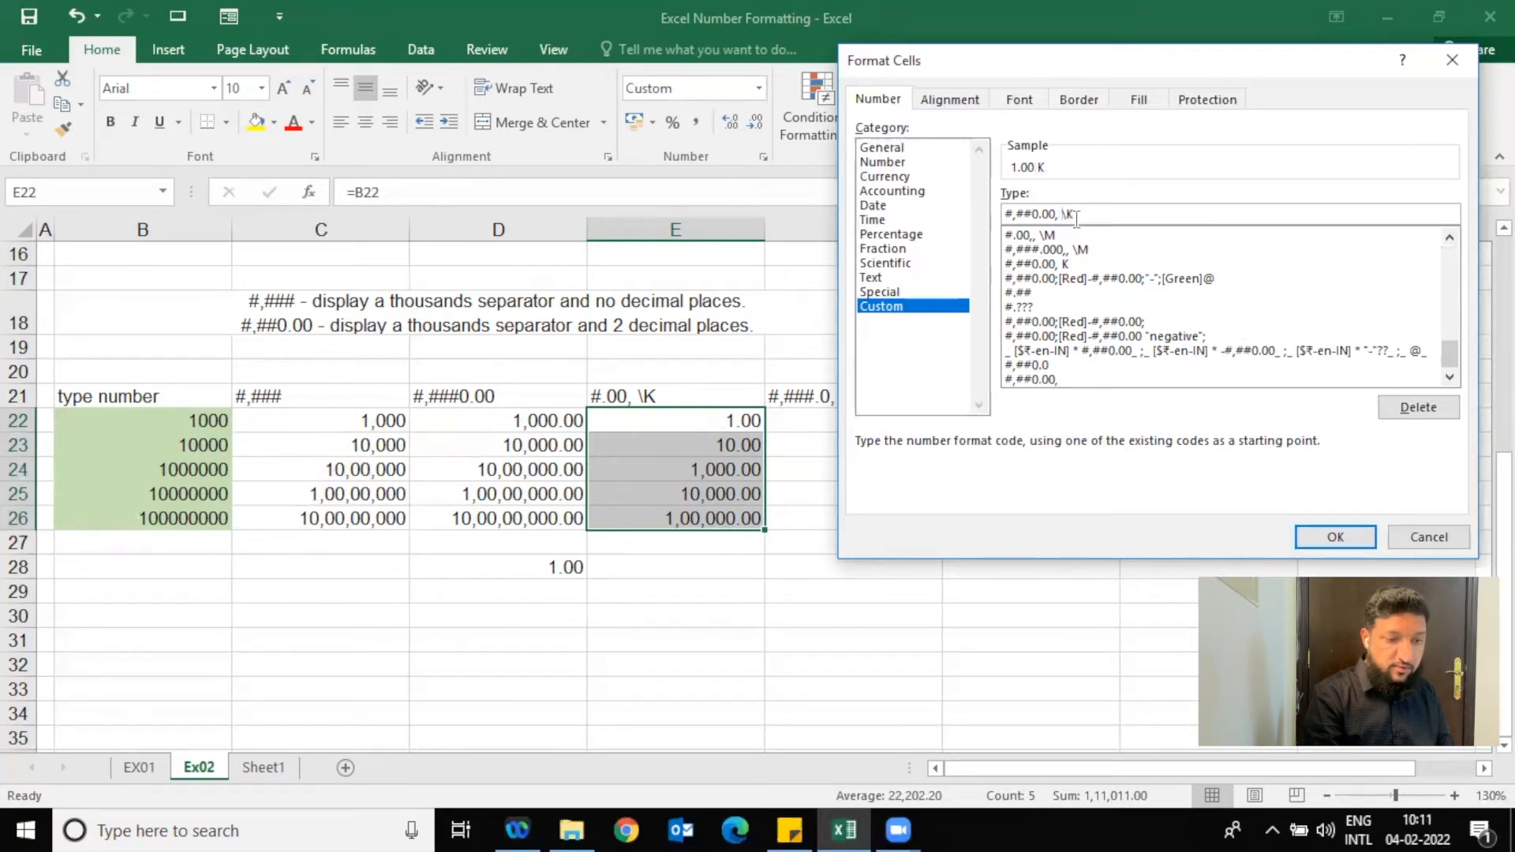
left_click(1319, 540)
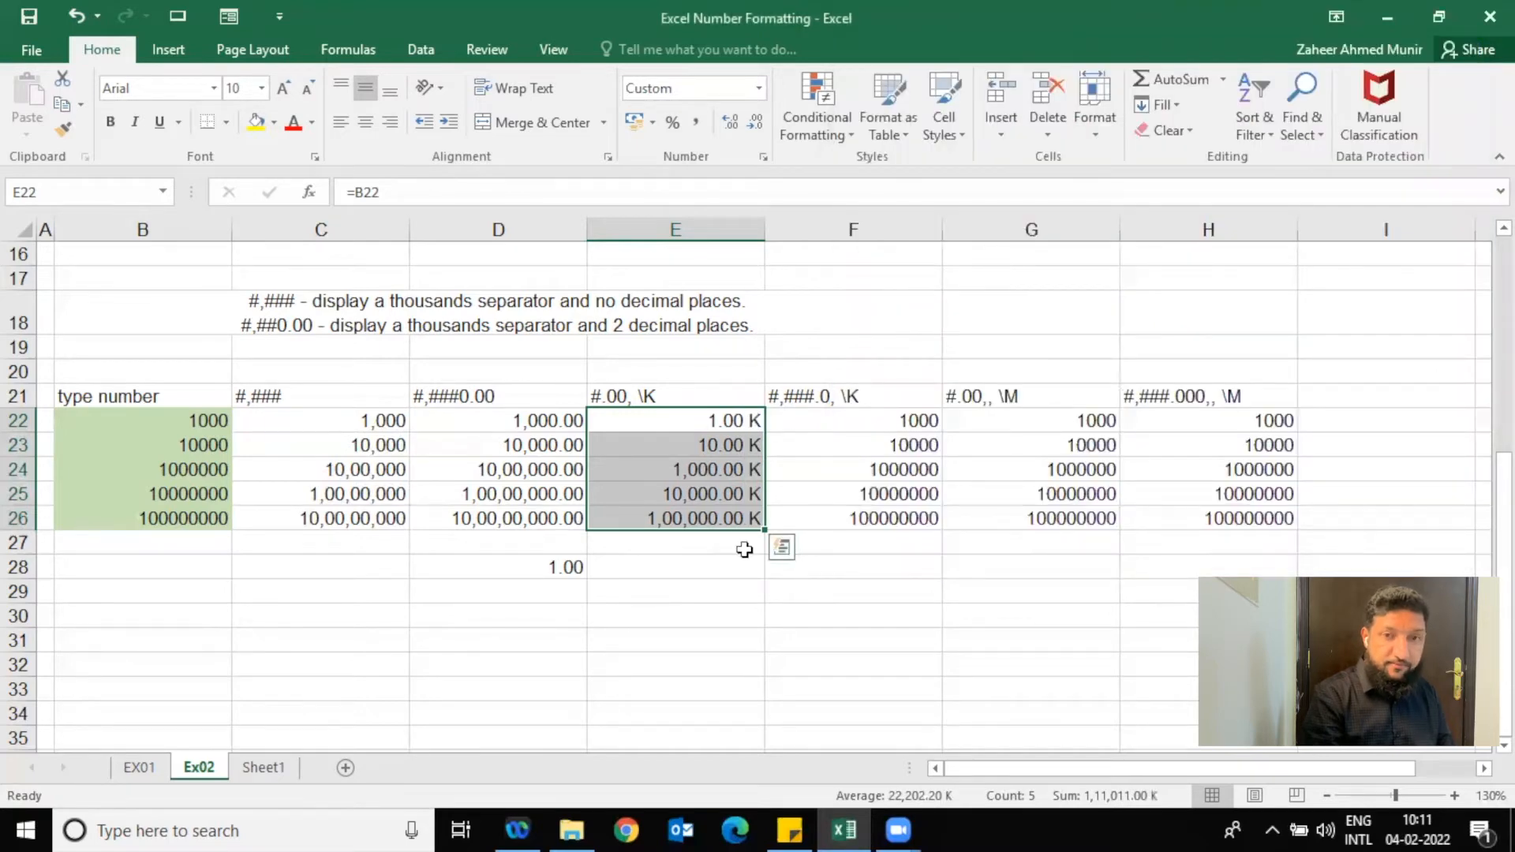
- Replace the formulas in E22:E26 with plain values copied from B22:B26, pasting values only
left_click(717, 426)
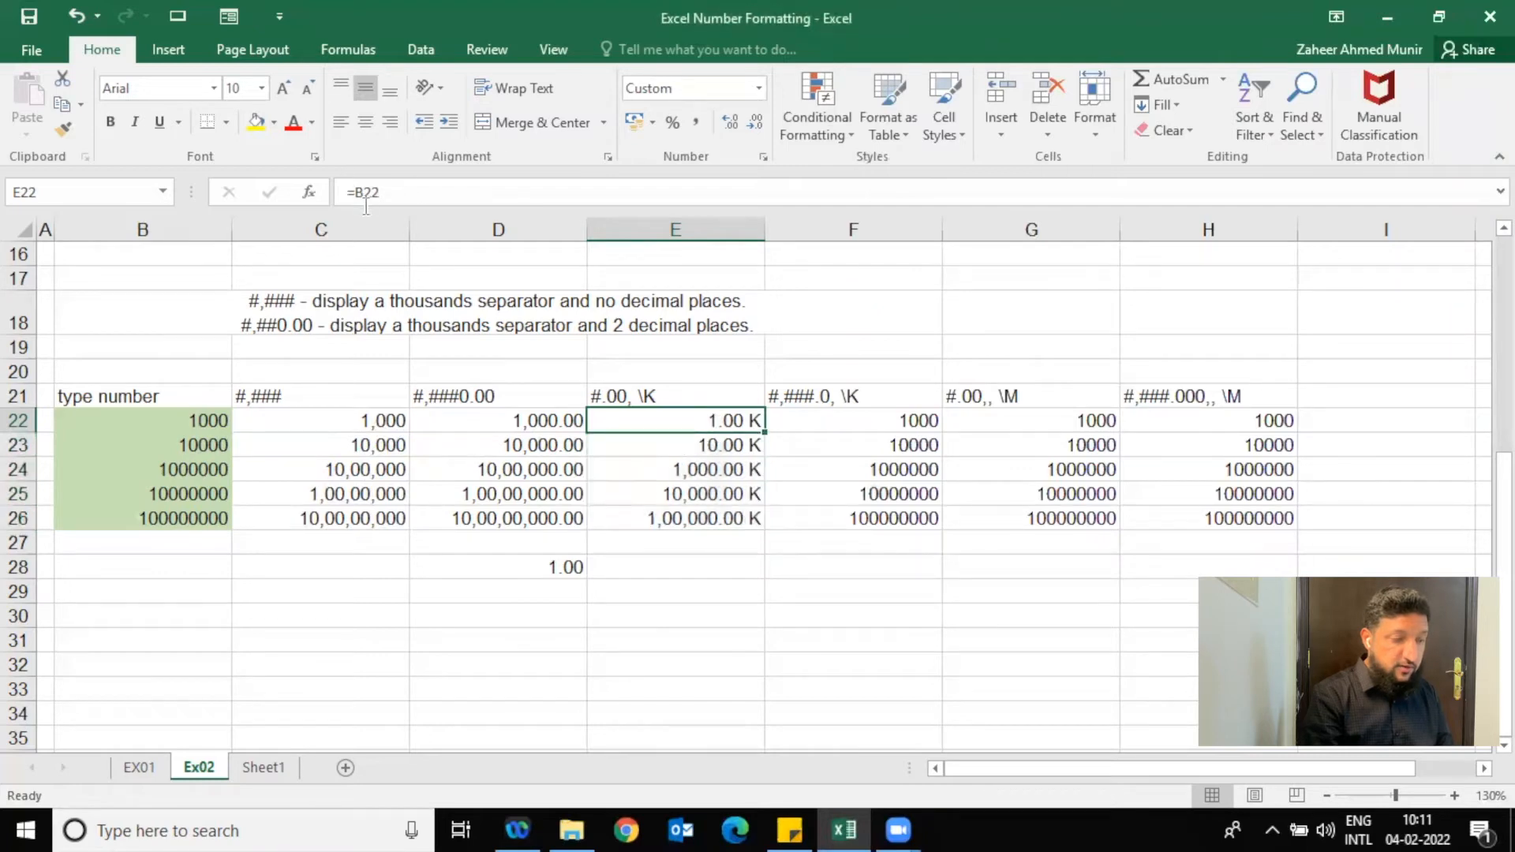
left_click_drag(186, 418, 182, 527)
key("ctrl+c")
left_click(655, 418)
right_click(654, 420)
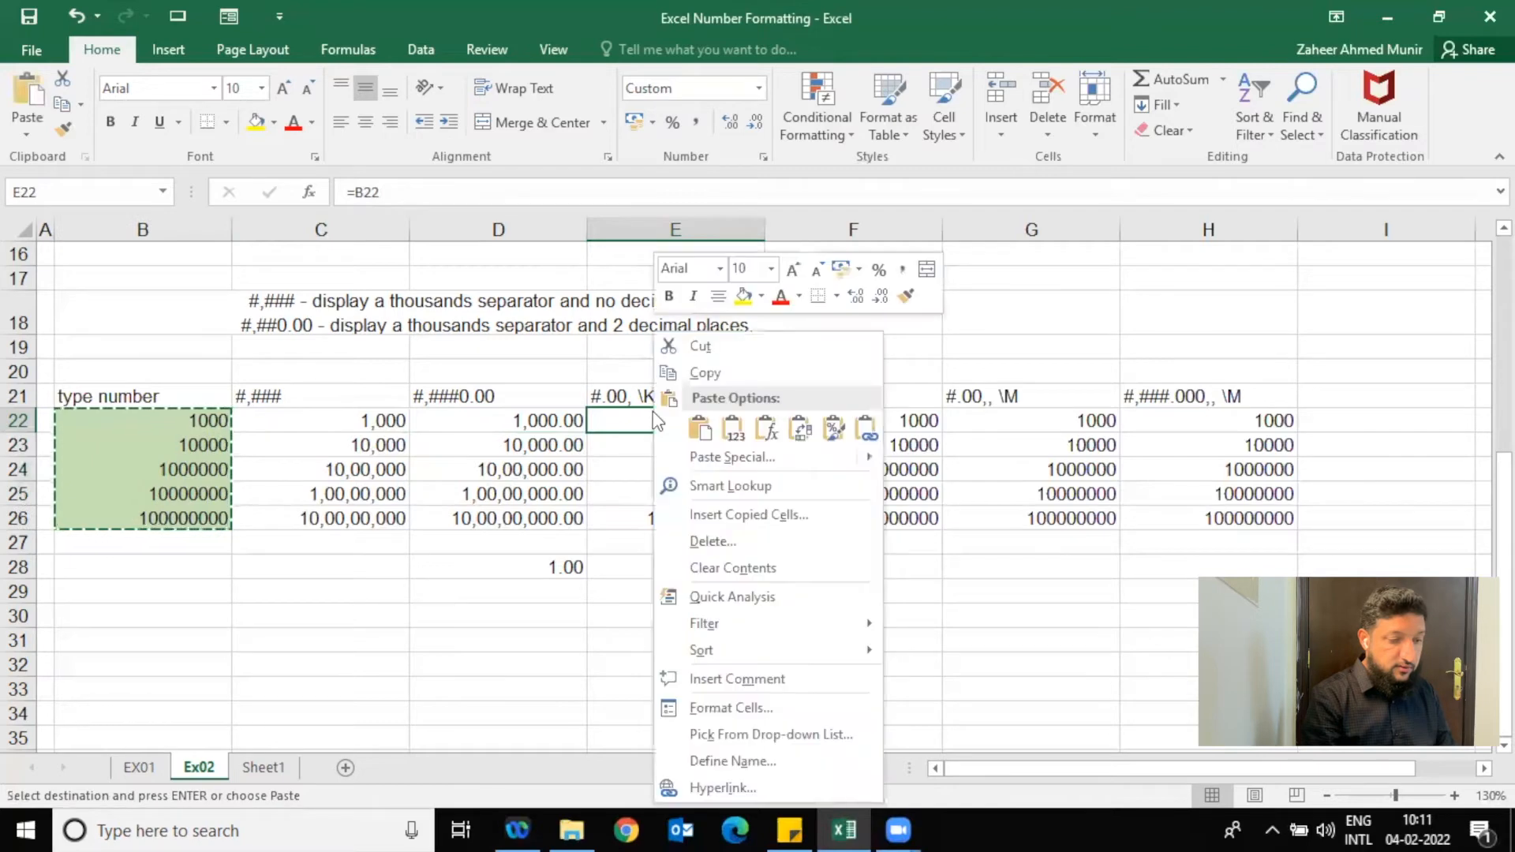
left_click(733, 429)
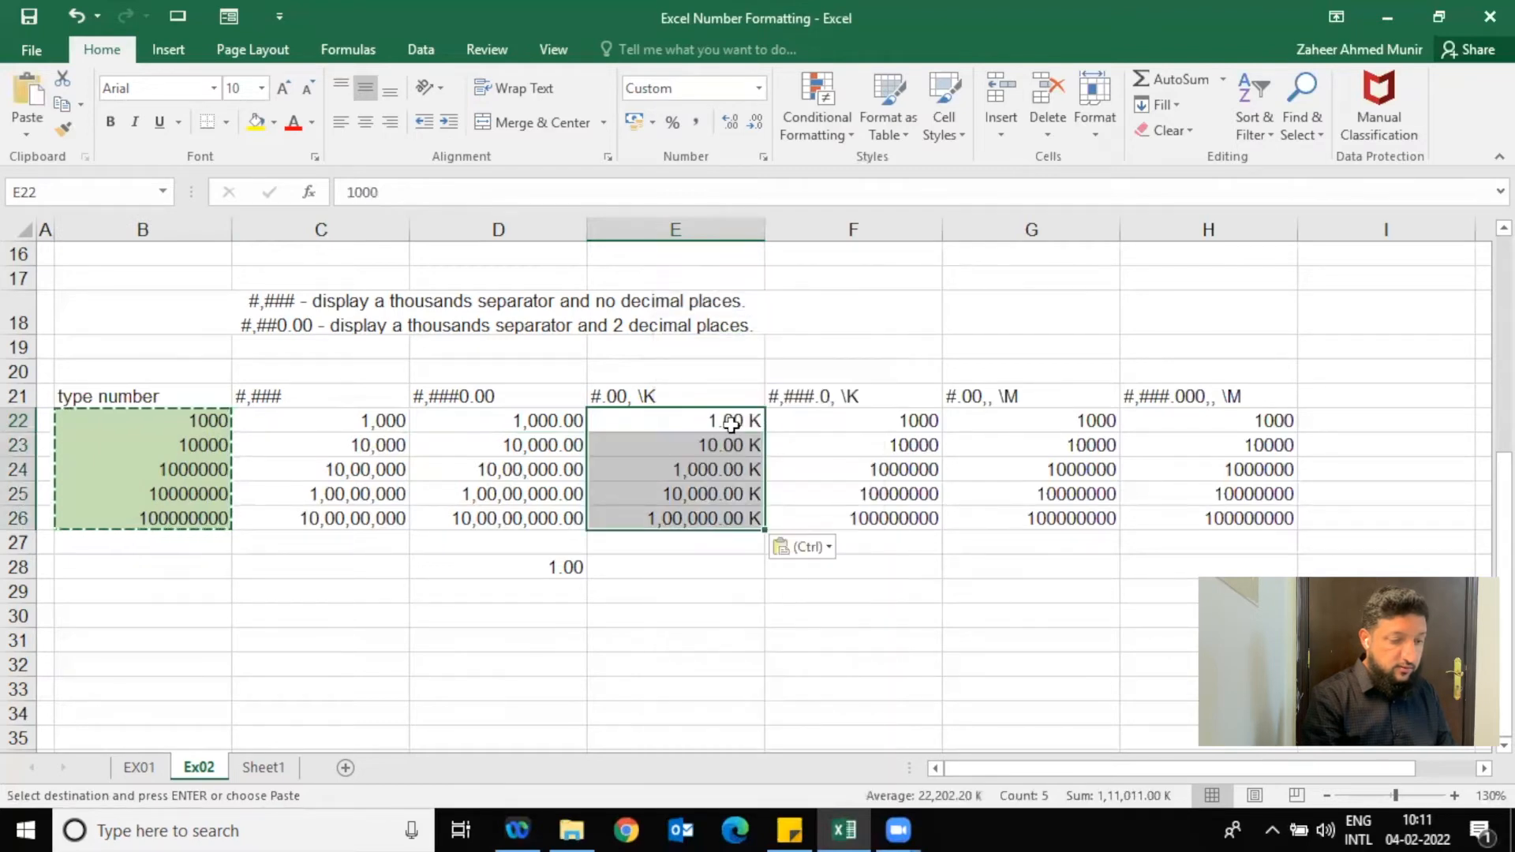
key("Escape")
- Examine the stored value behind each K-formatted number in E22:E26, cell by cell
double_click(733, 421)
key("Escape")
key("Down")
key("Down")
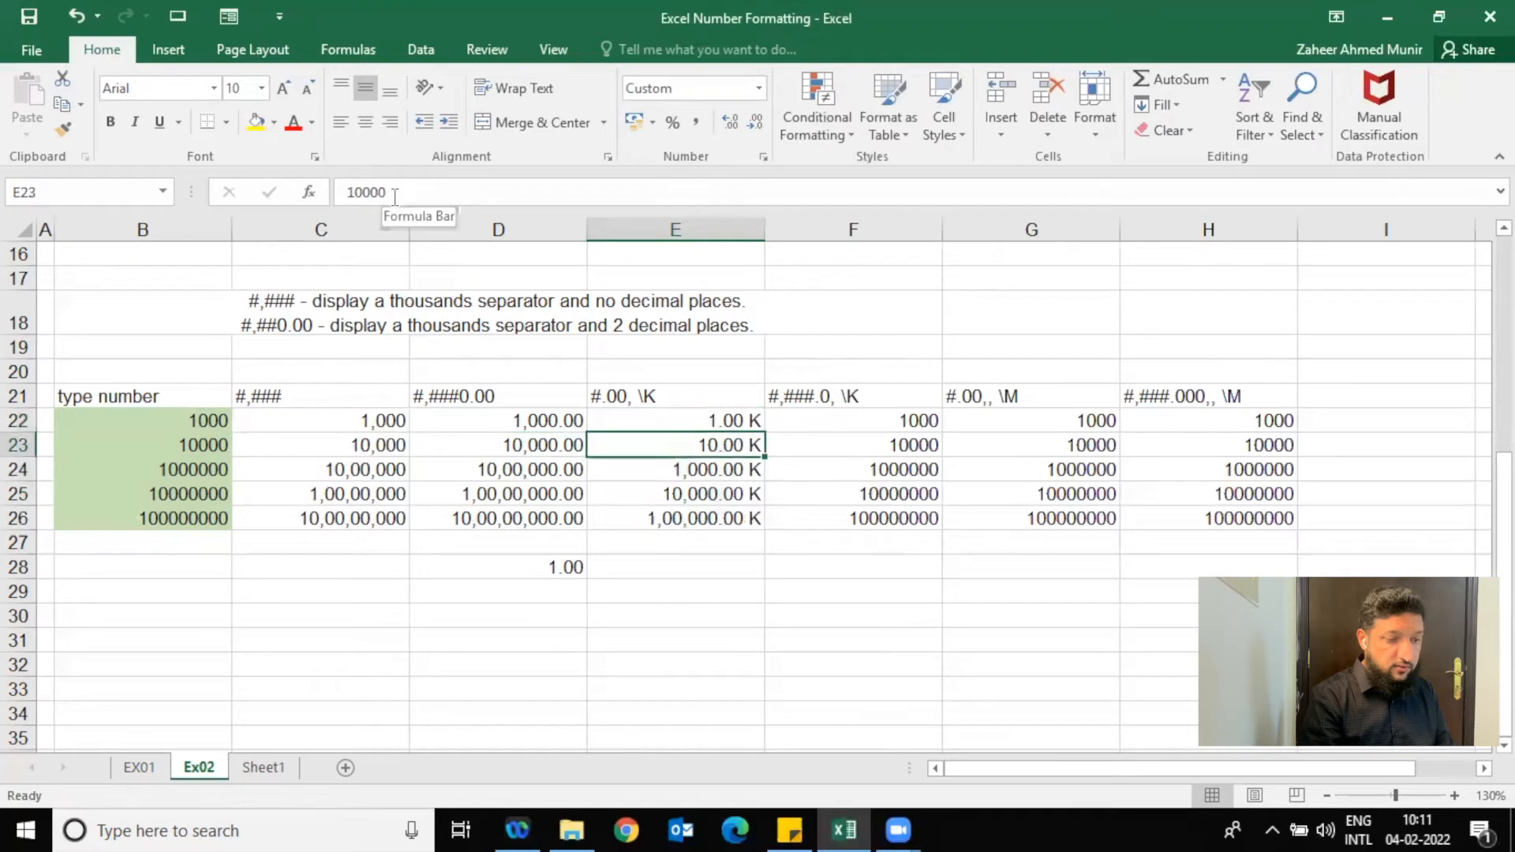
key("Down")
key("Down")
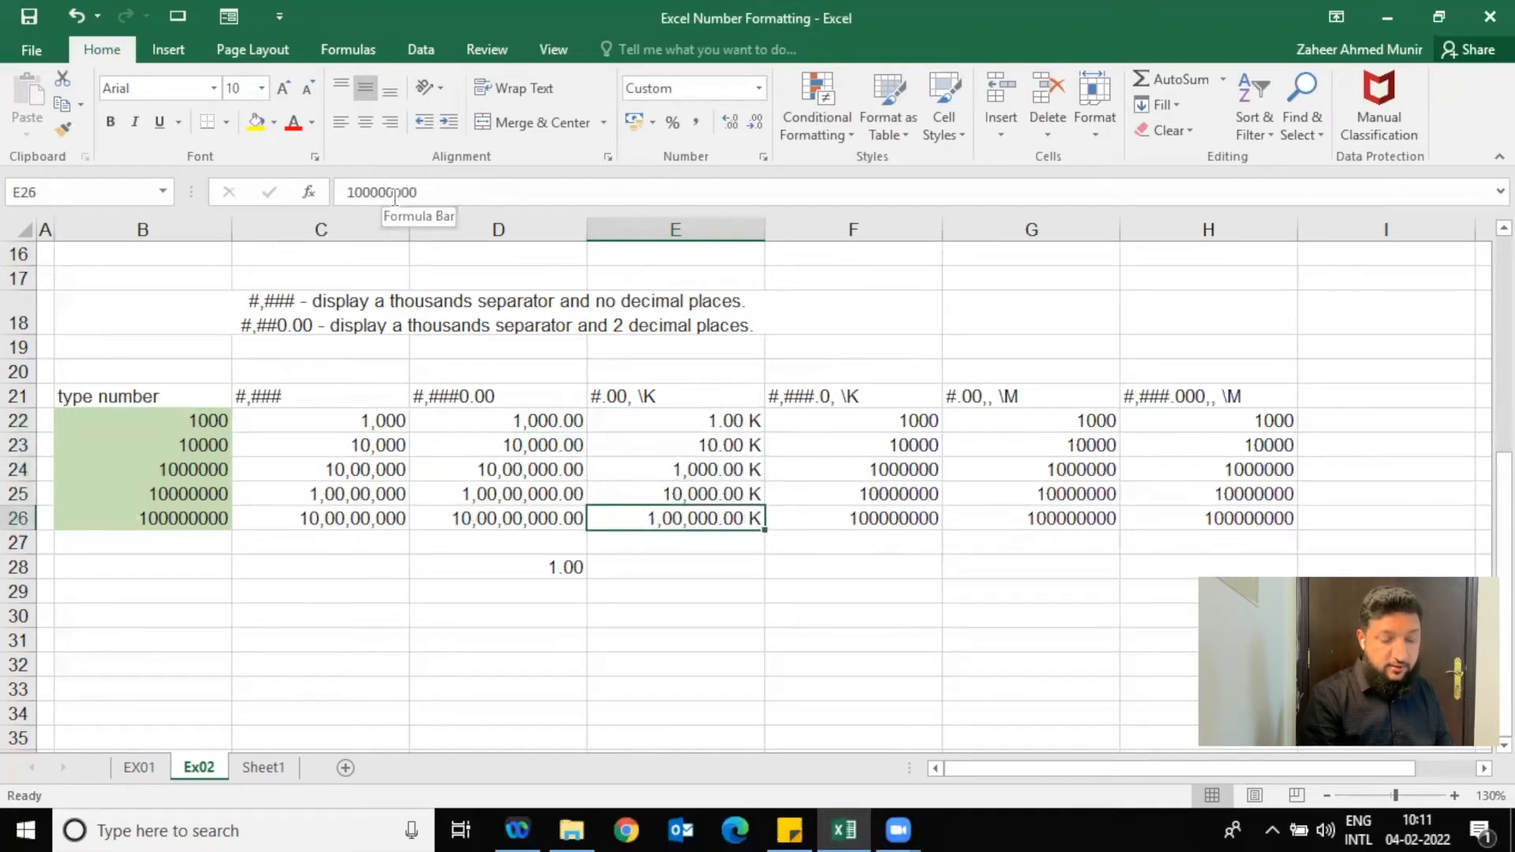
key("Up")
key("Up")
key("Up")
key("Up")
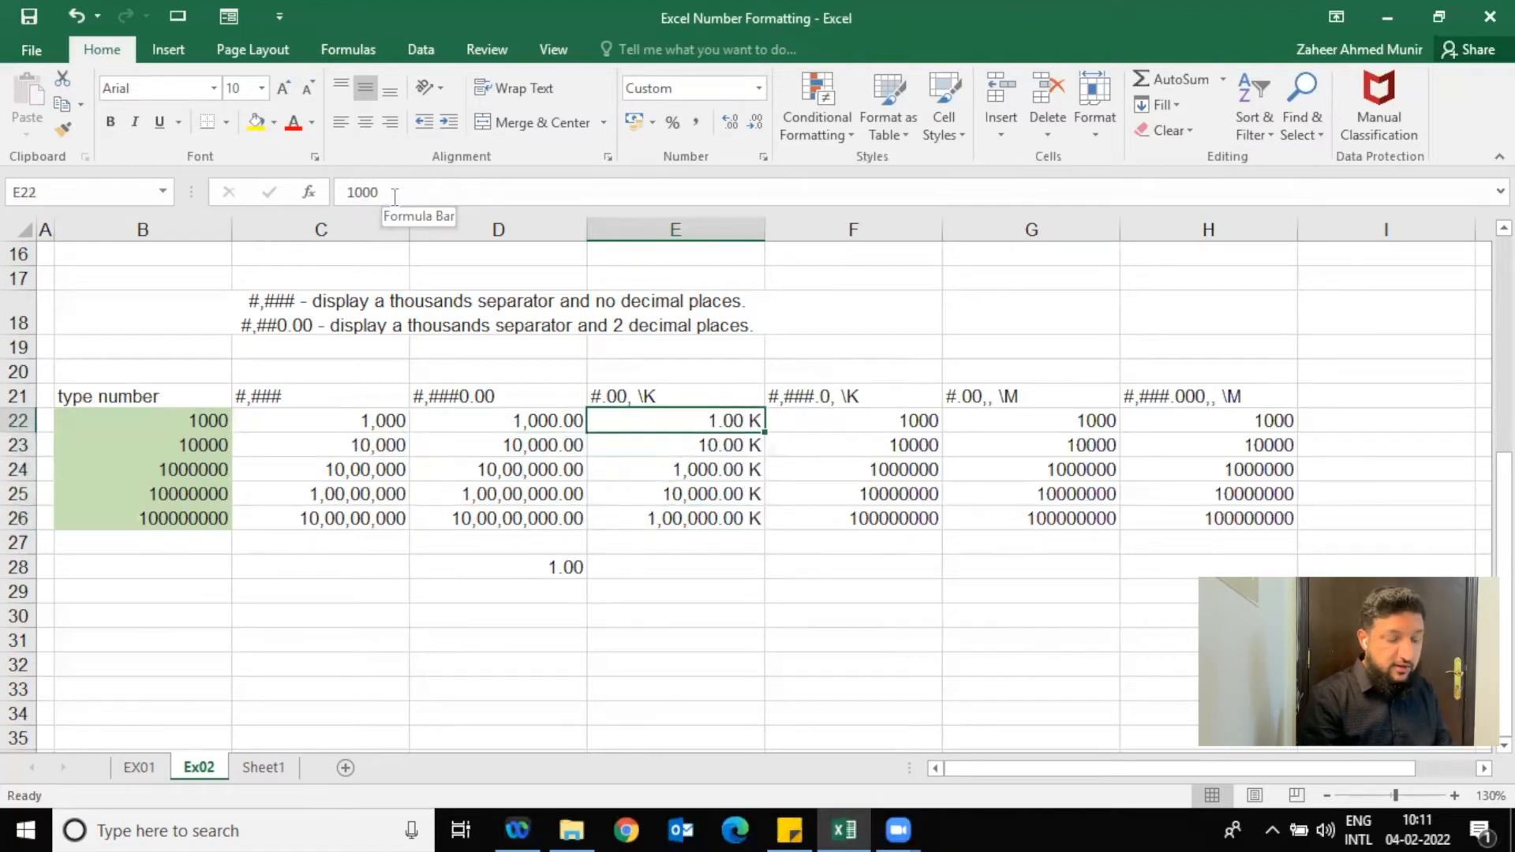
key("Down")
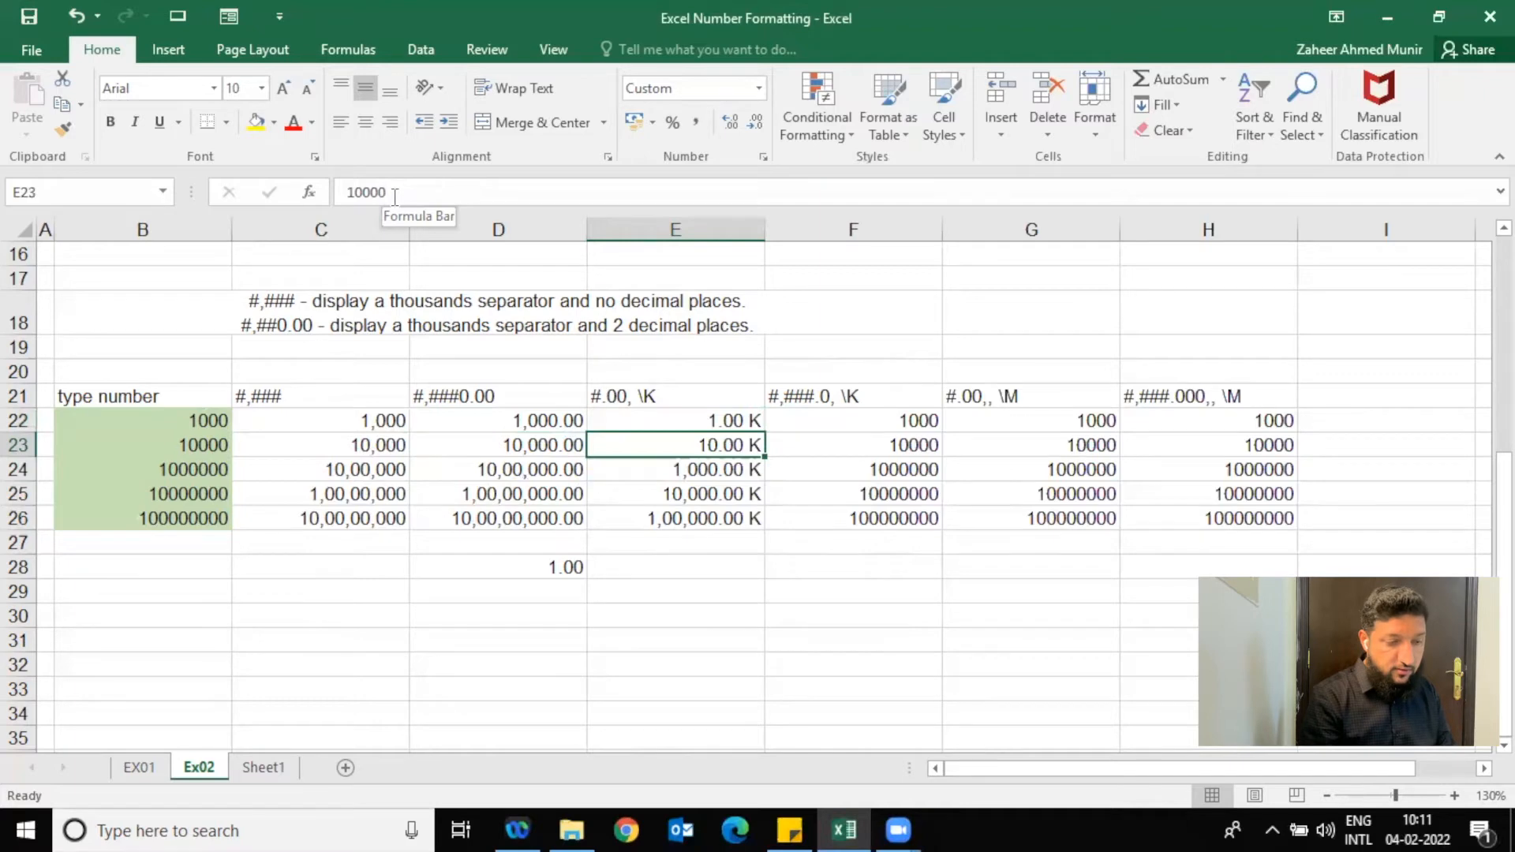
key("Down")
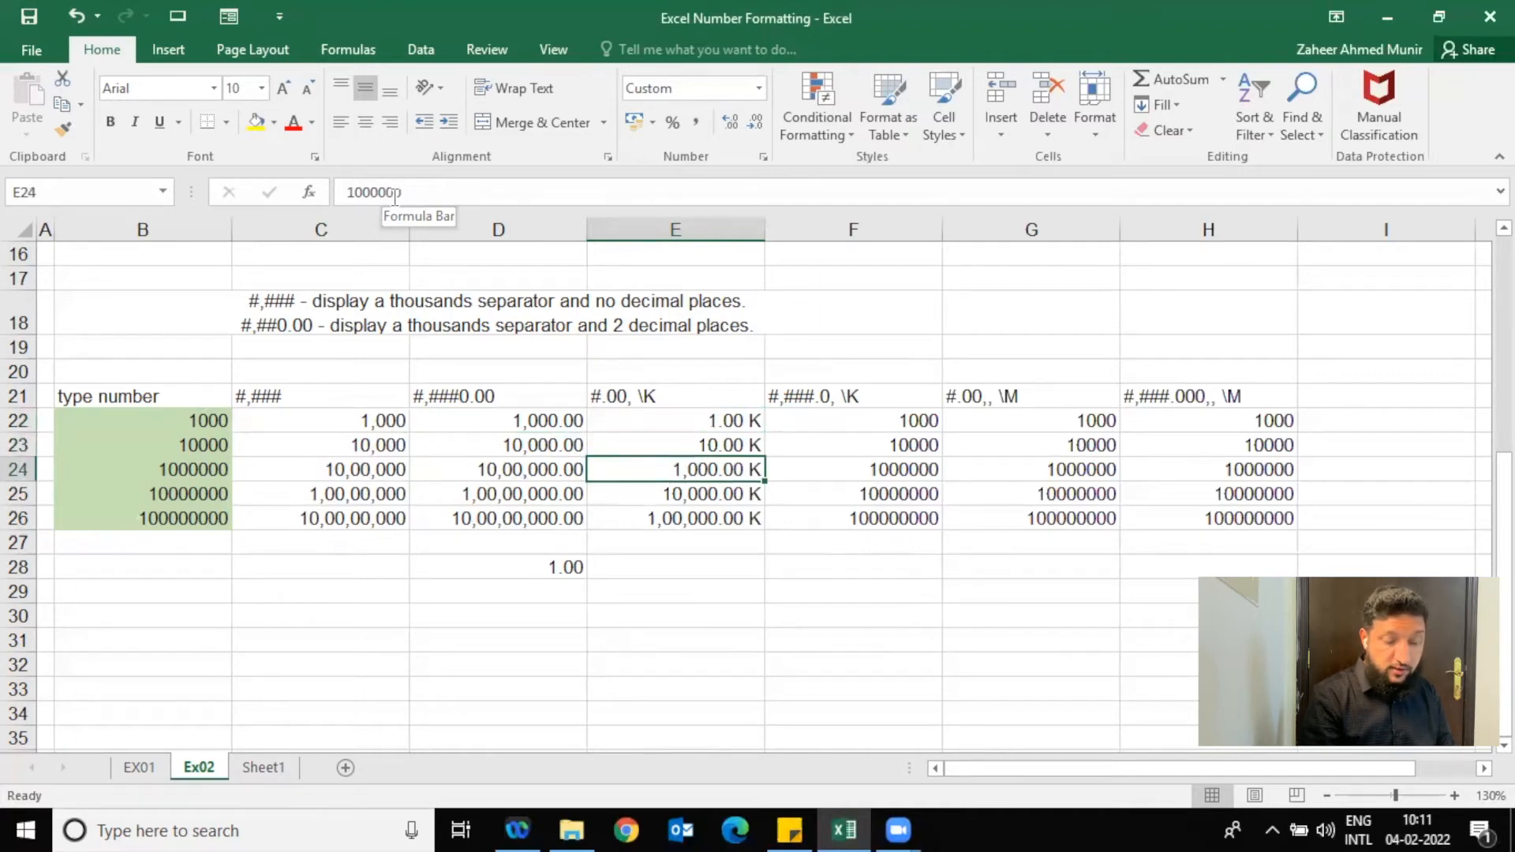
key("Up")
key("Up")
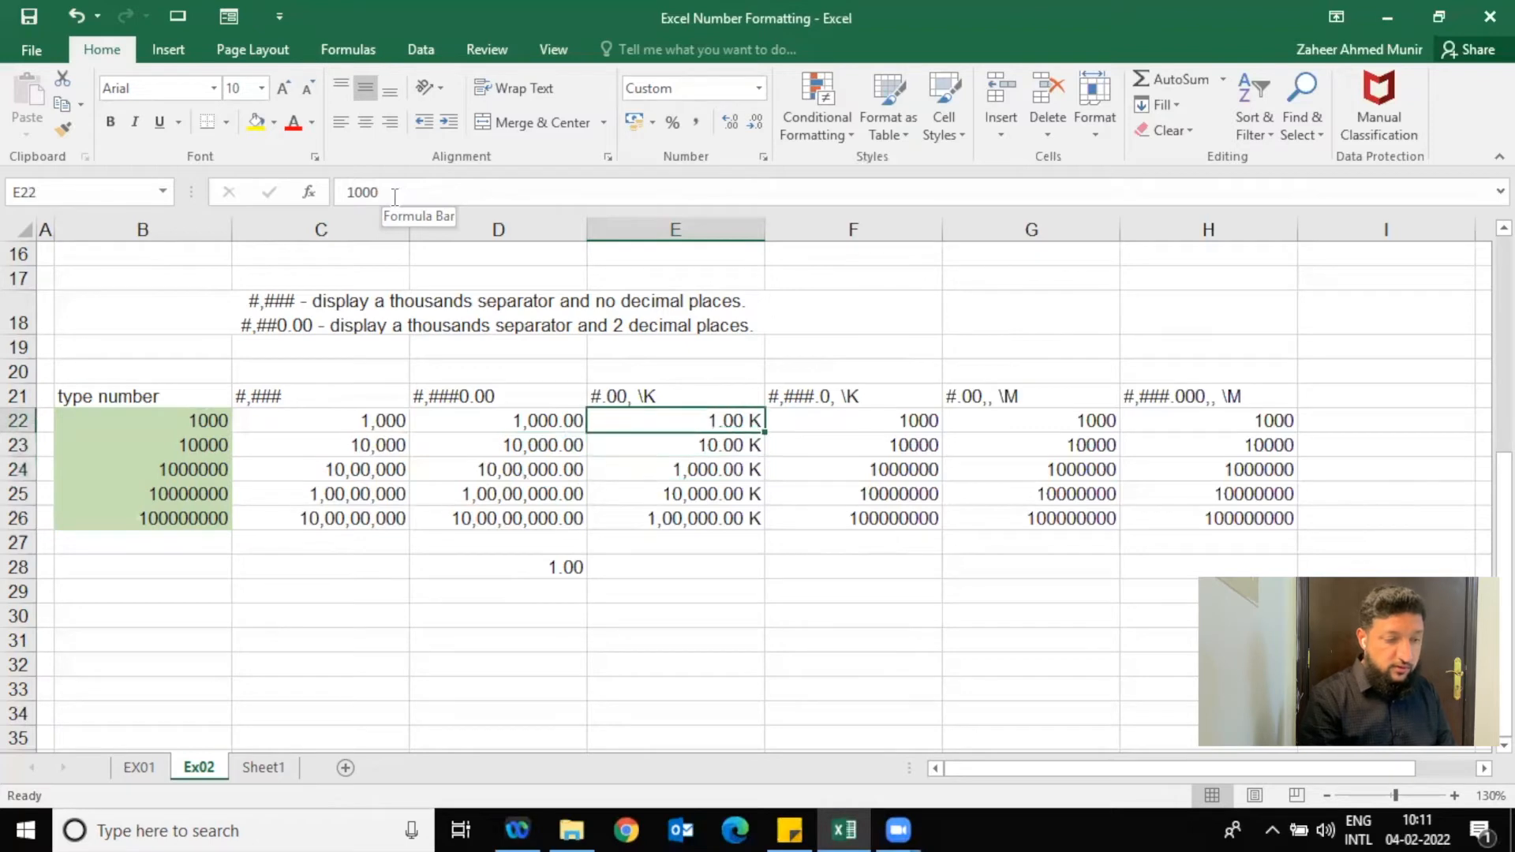
key("Right")
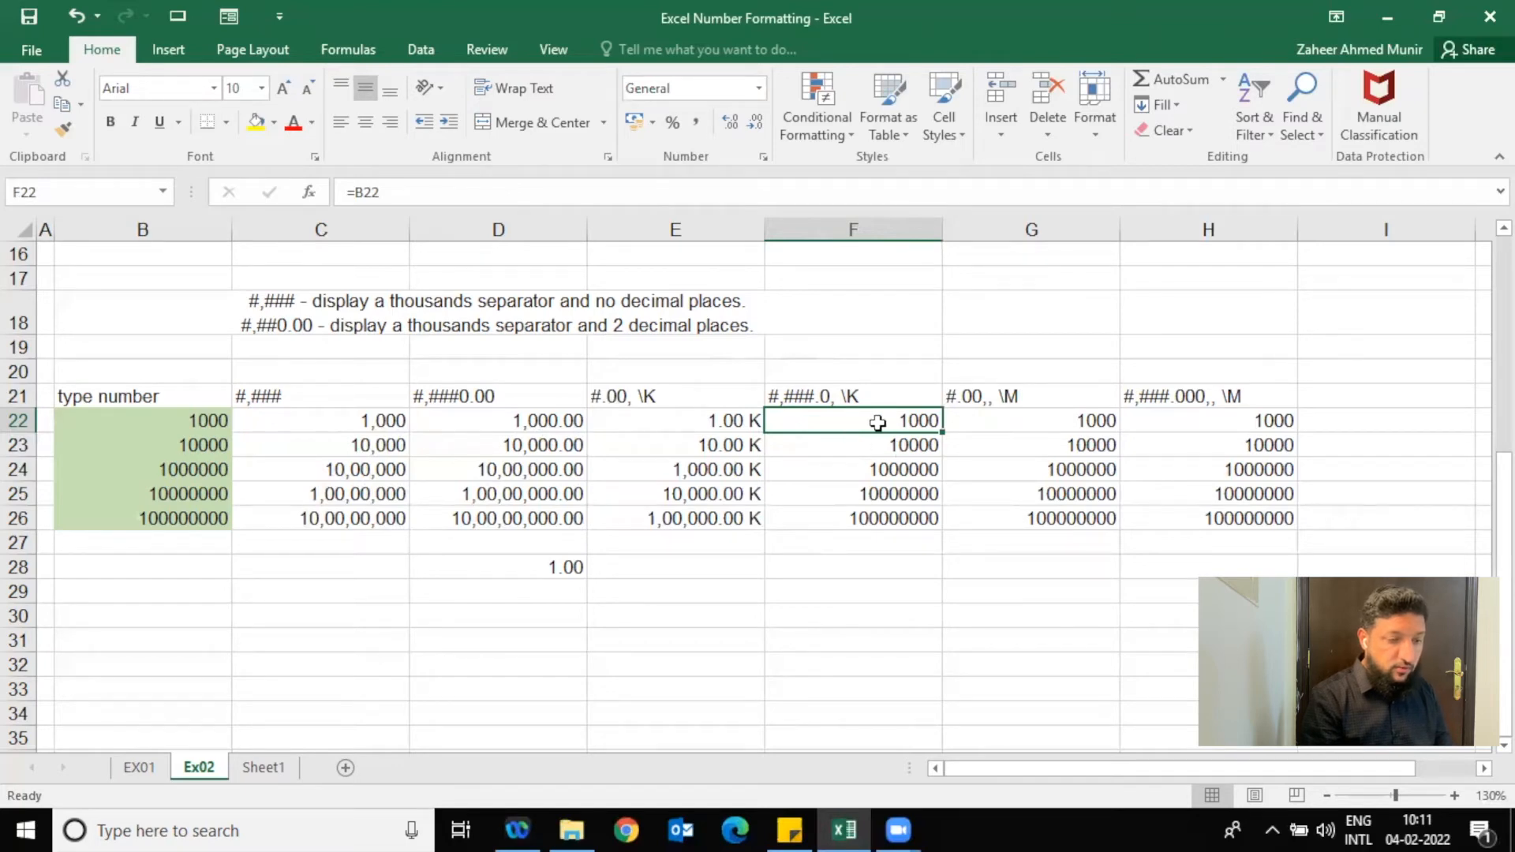
- Apply the formatting of E22 to G22:G26 with Format Painter
left_click(746, 422)
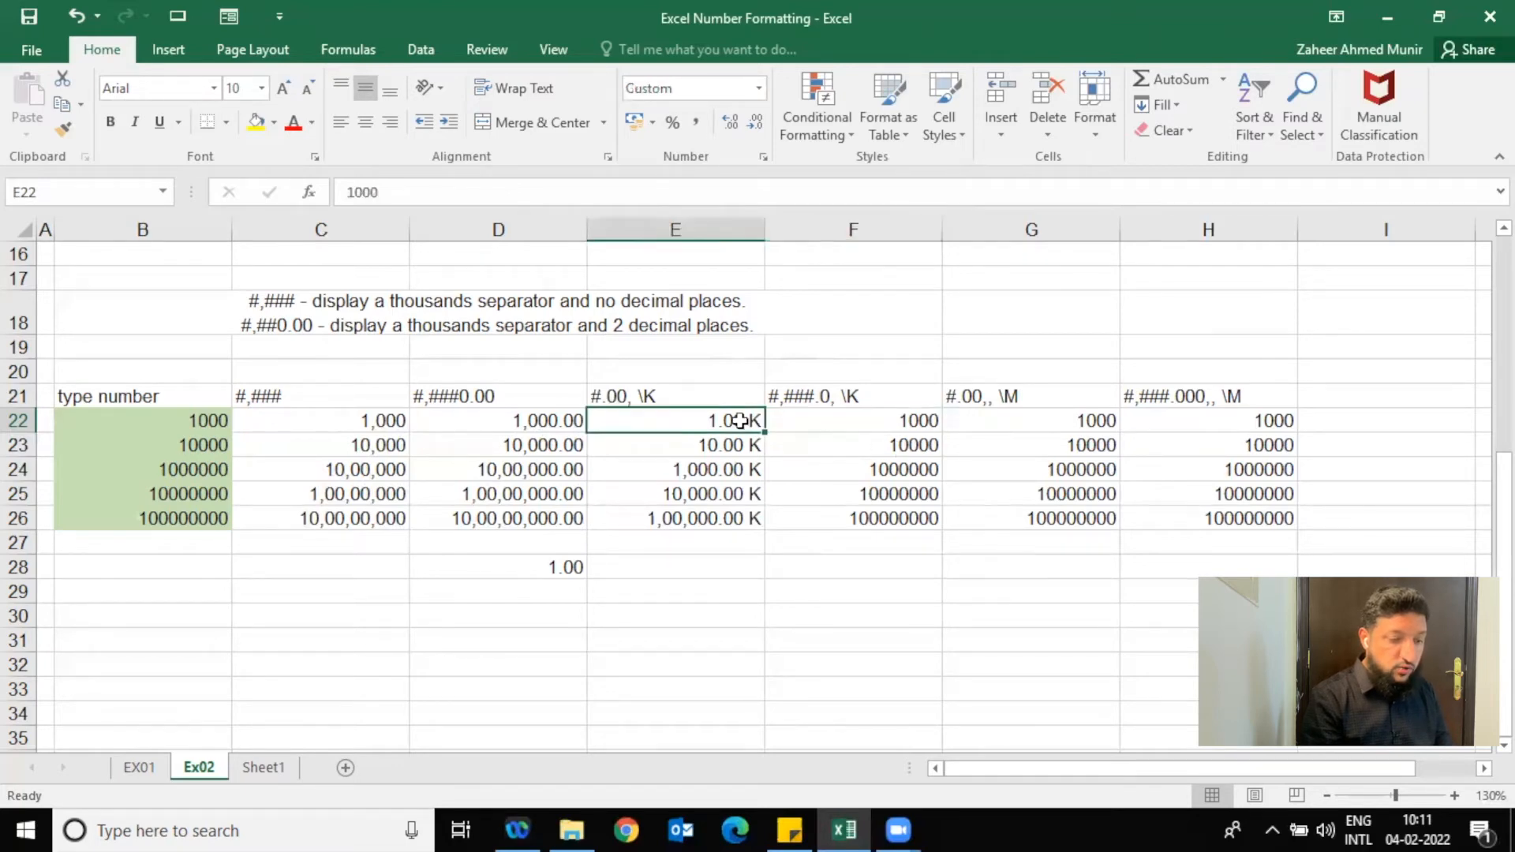
left_click(61, 126)
left_click_drag(1000, 421, 1002, 513)
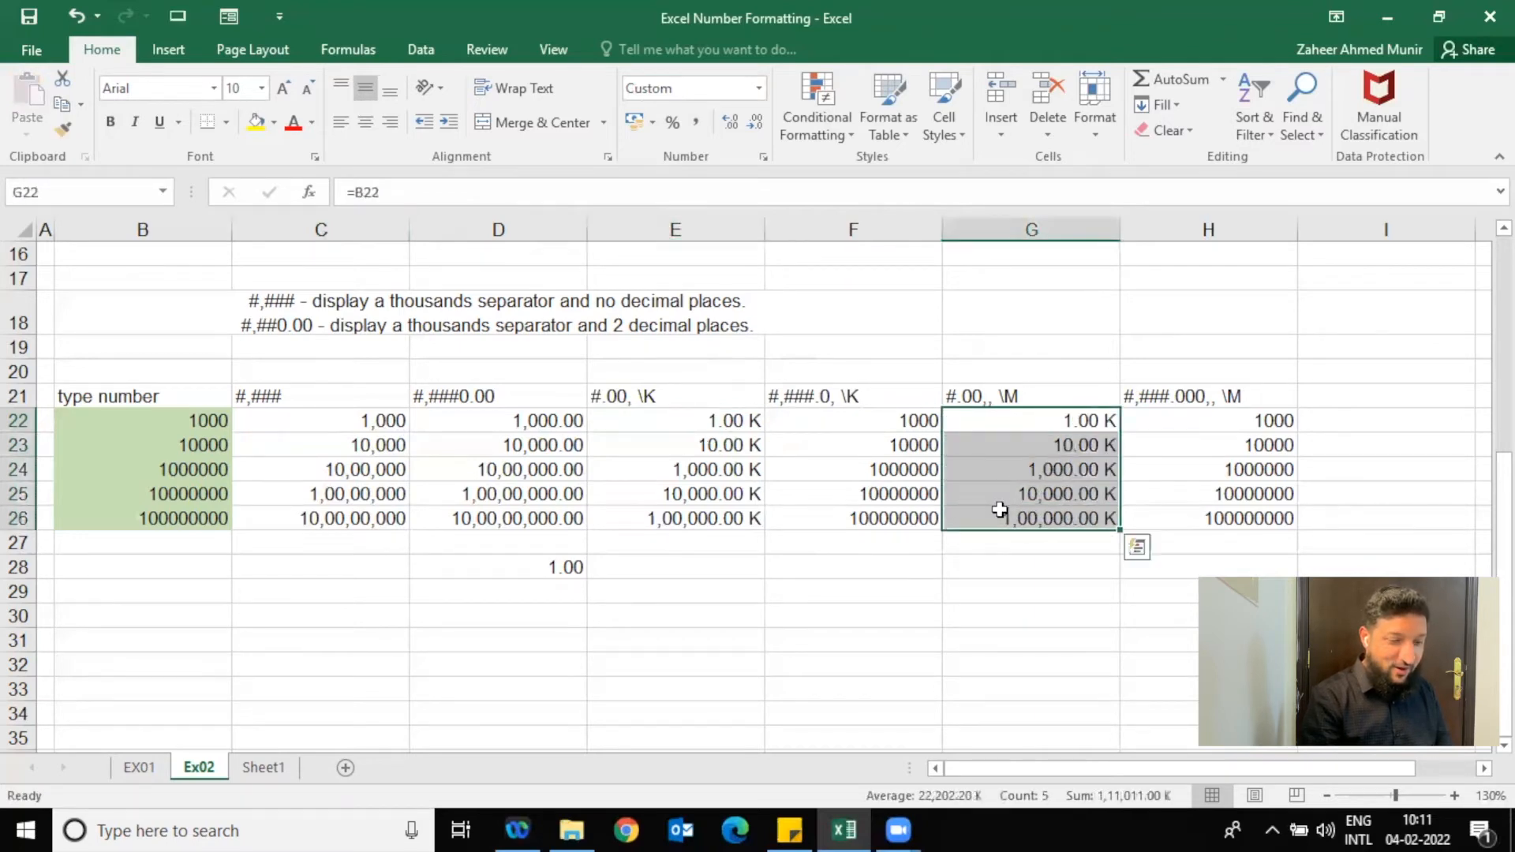
- Set the custom number format code of G22:G26 to #,##0.00,, \M to show the numbers in millions
left_click(1077, 424)
left_click_drag(1069, 419, 1067, 515)
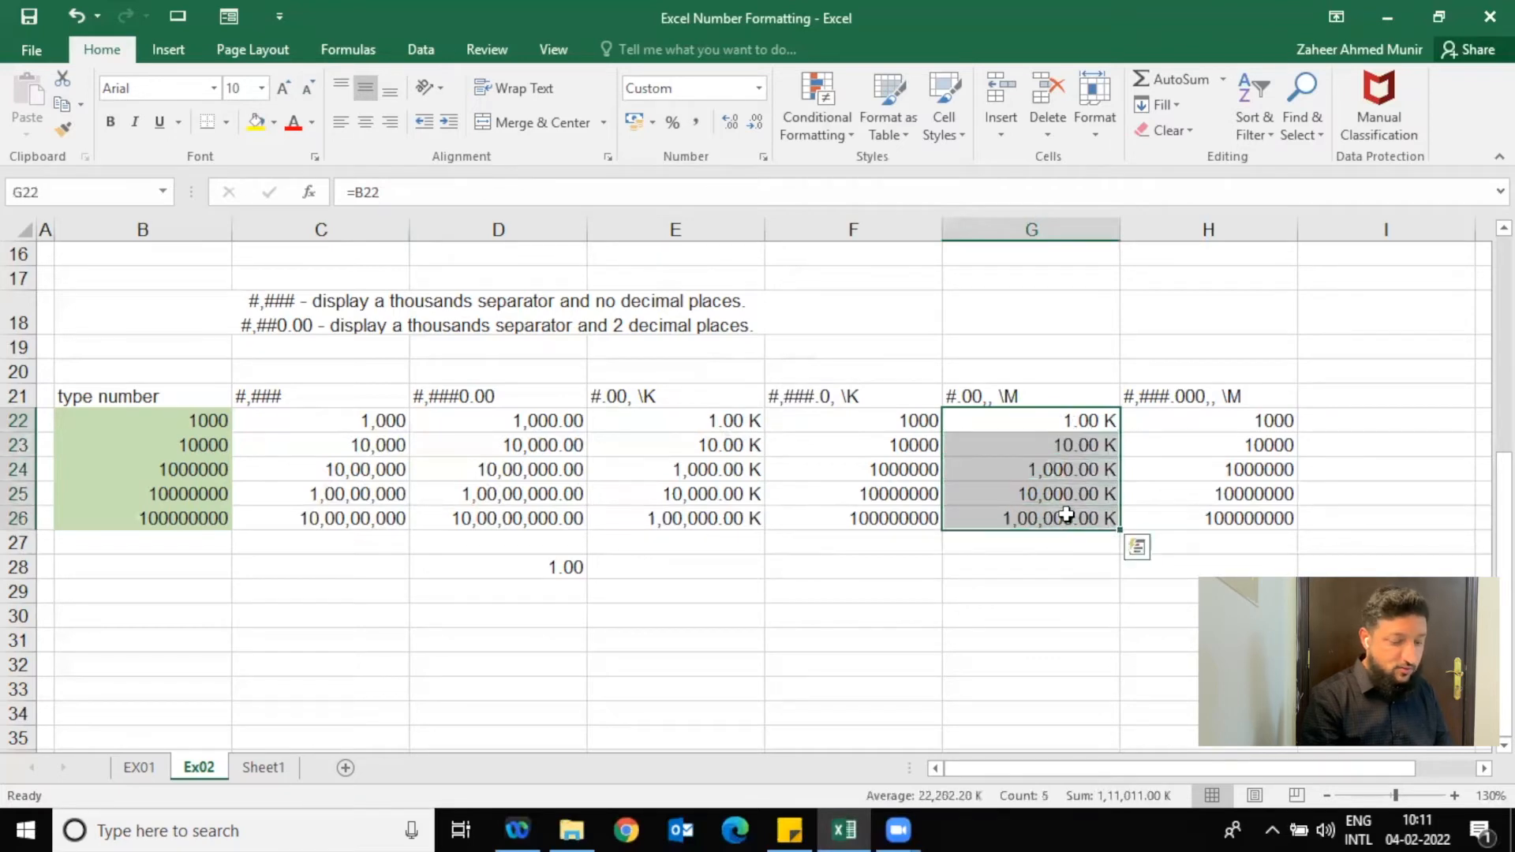
left_click(762, 158)
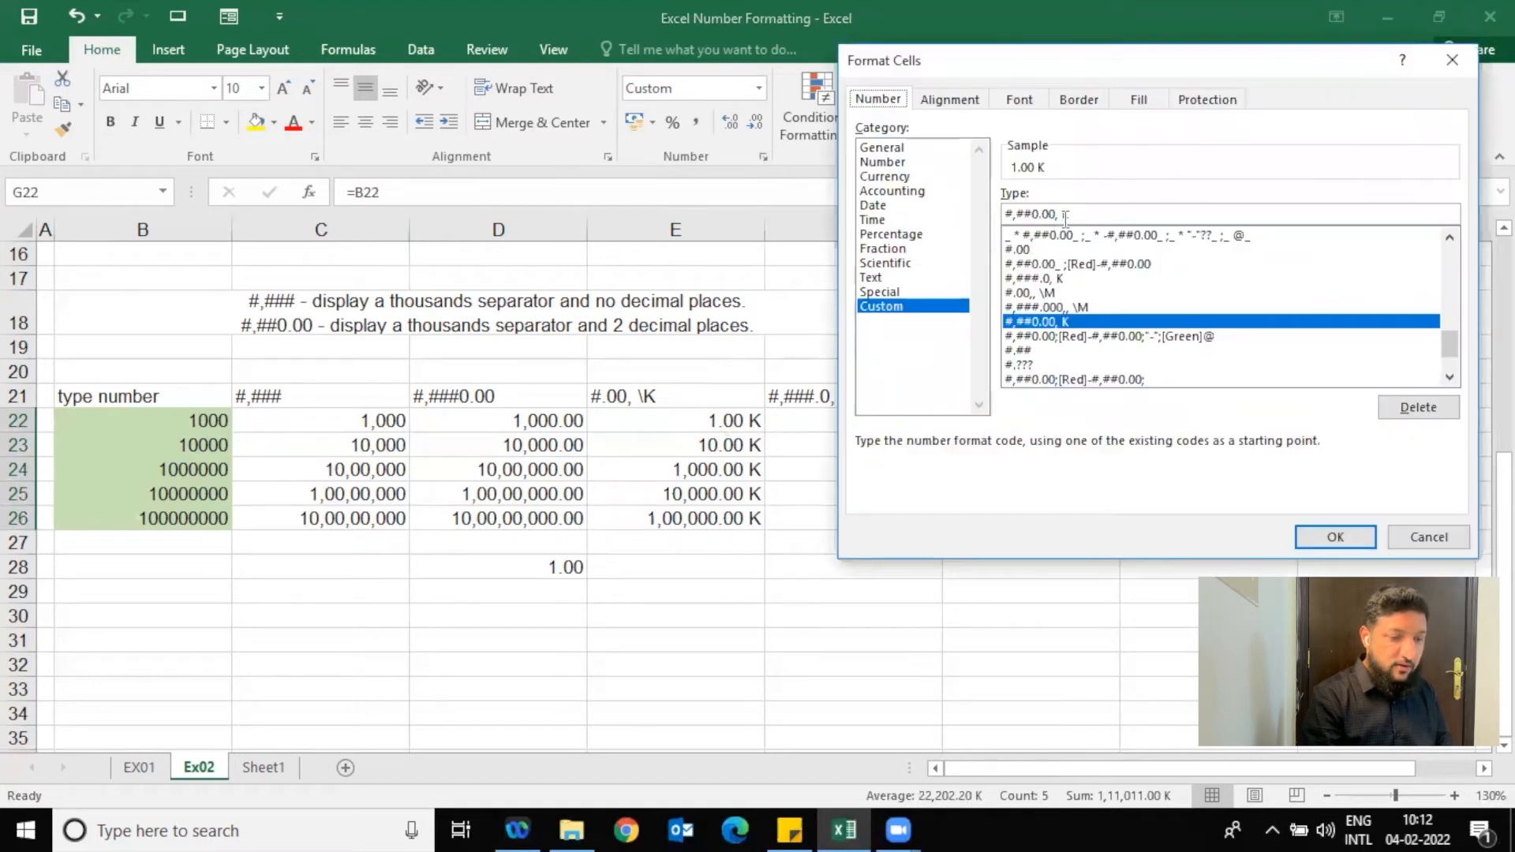
left_click_drag(1063, 214, 1086, 216)
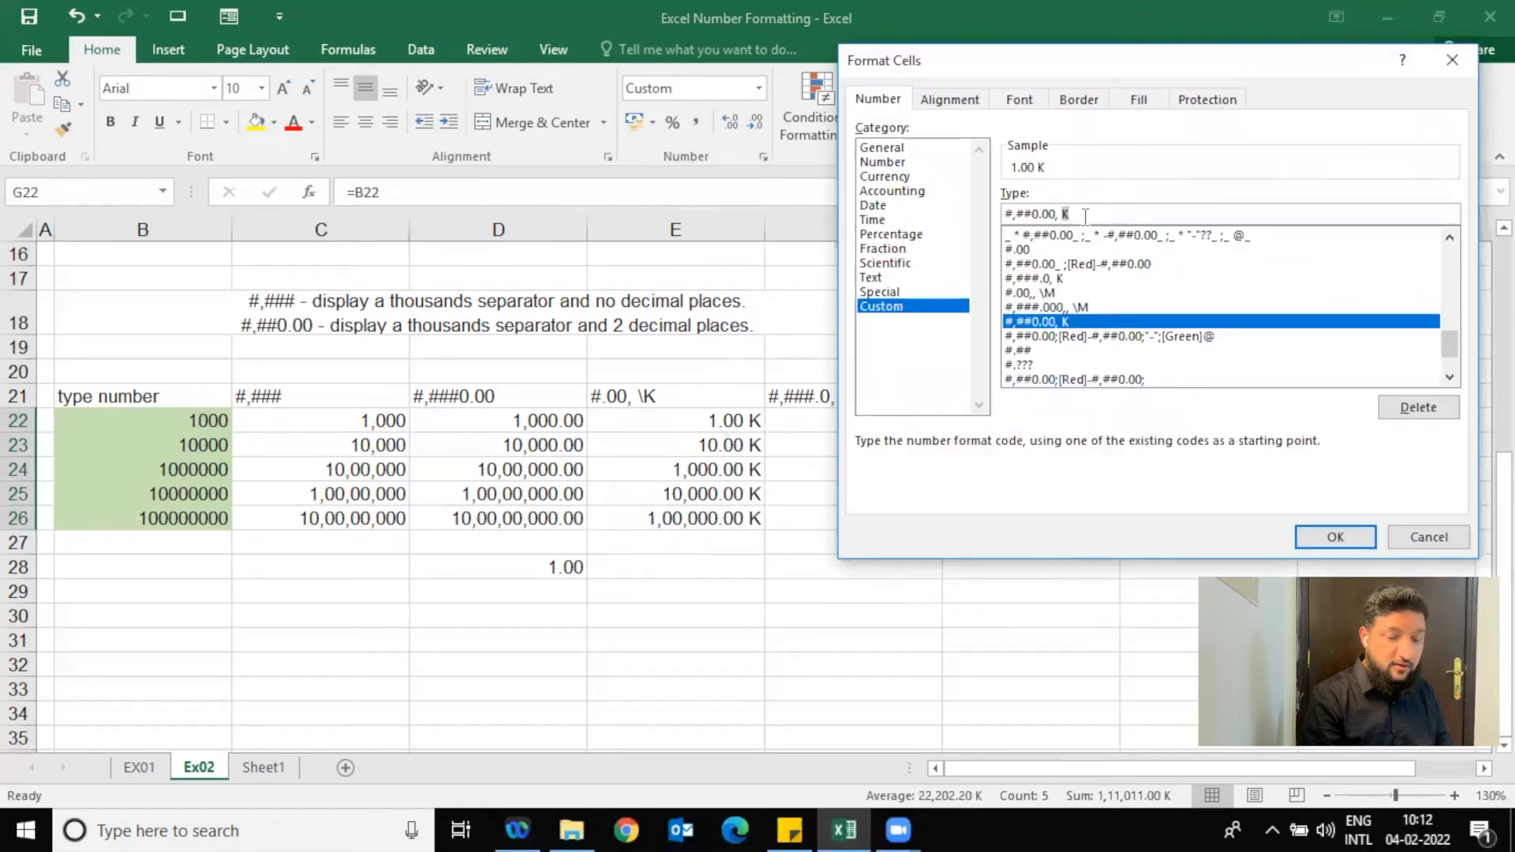
type("M")
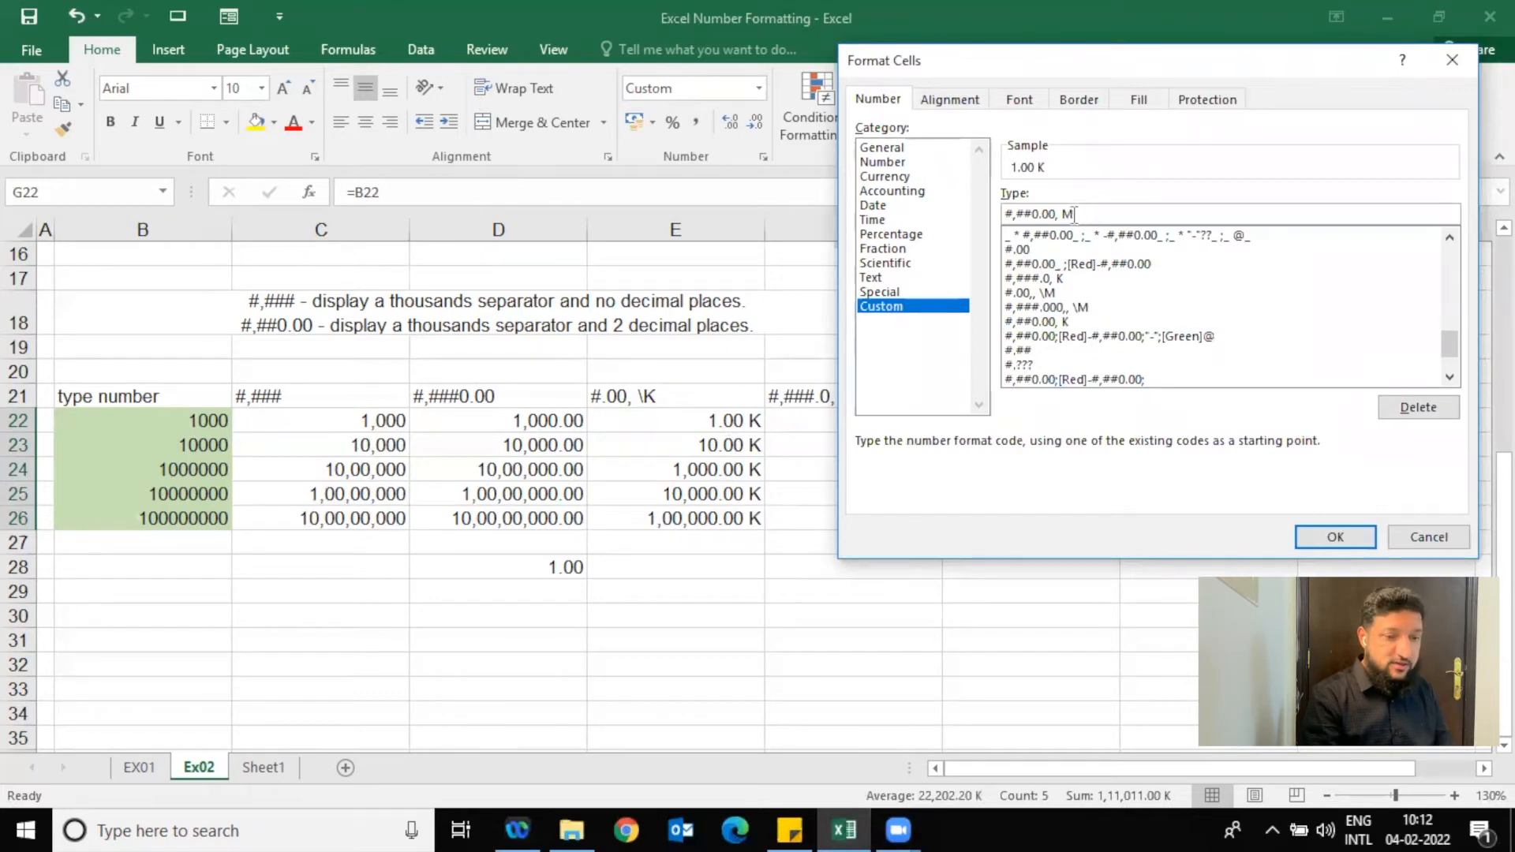
left_click(1060, 213)
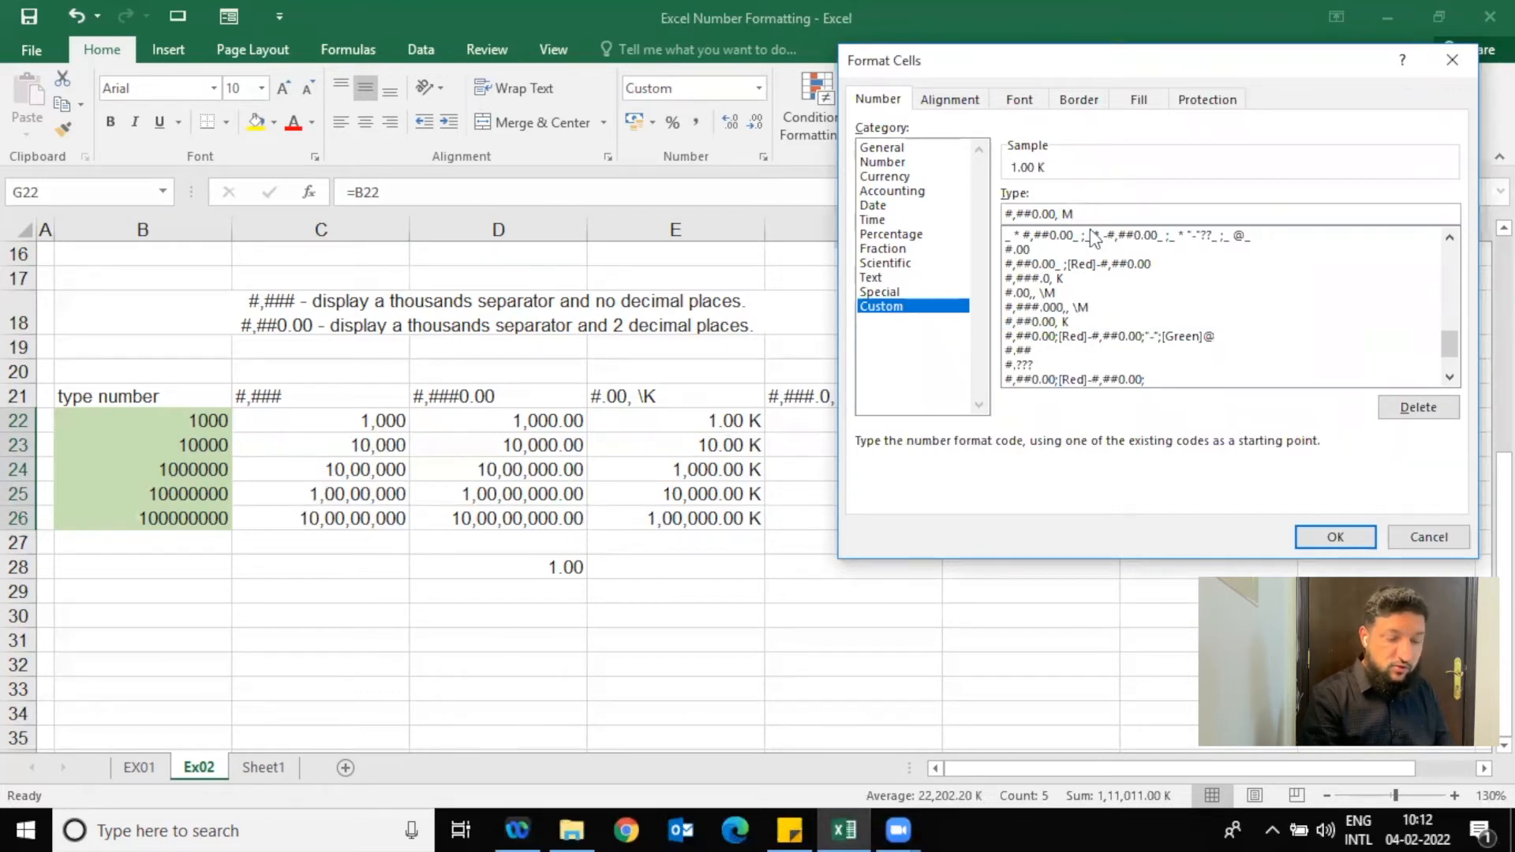
type(",")
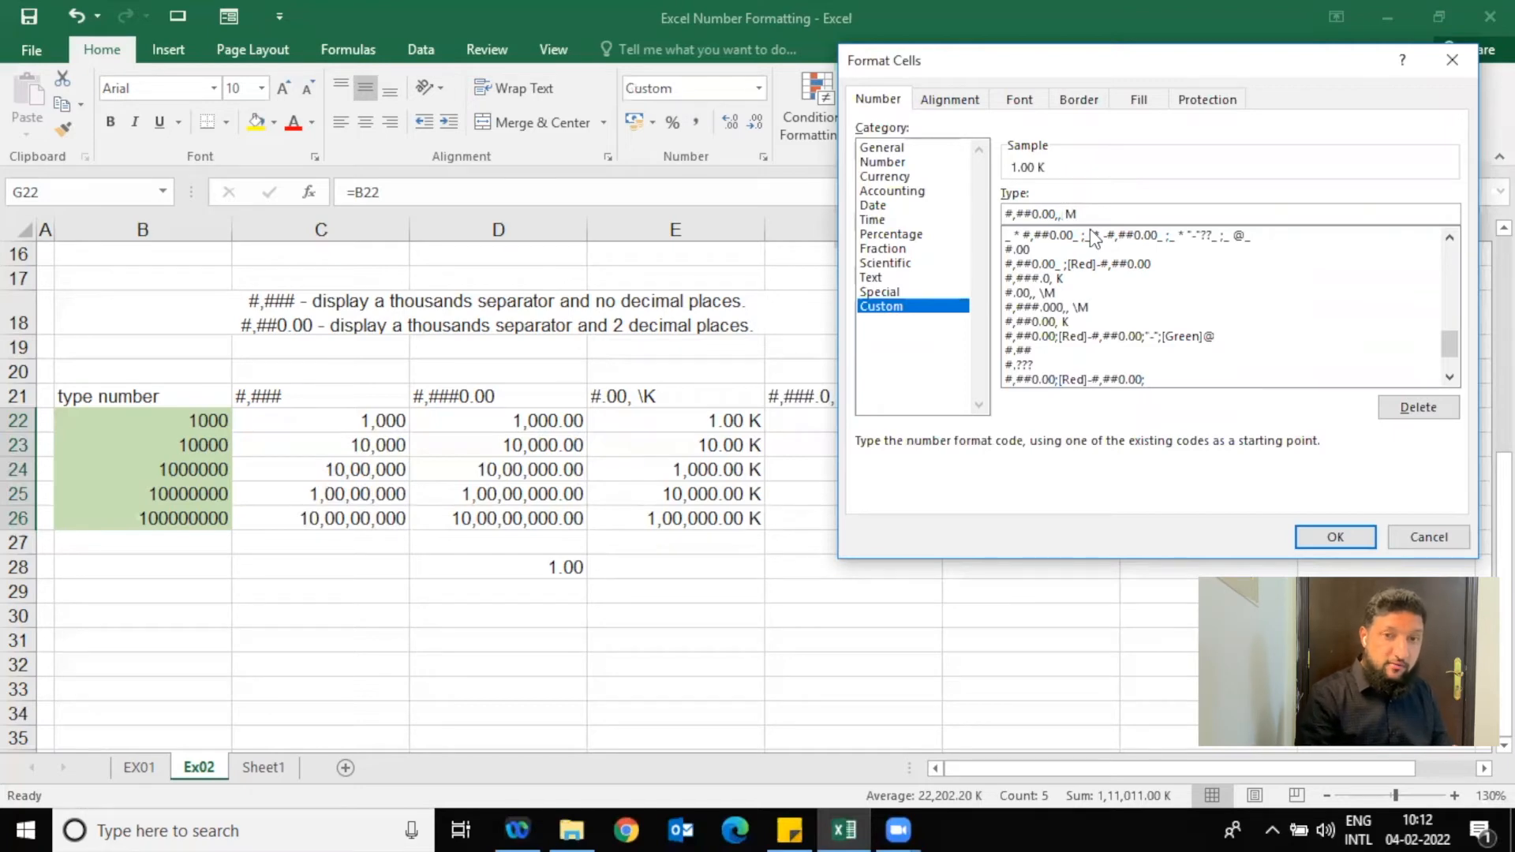
left_click(1329, 533)
left_click(734, 497)
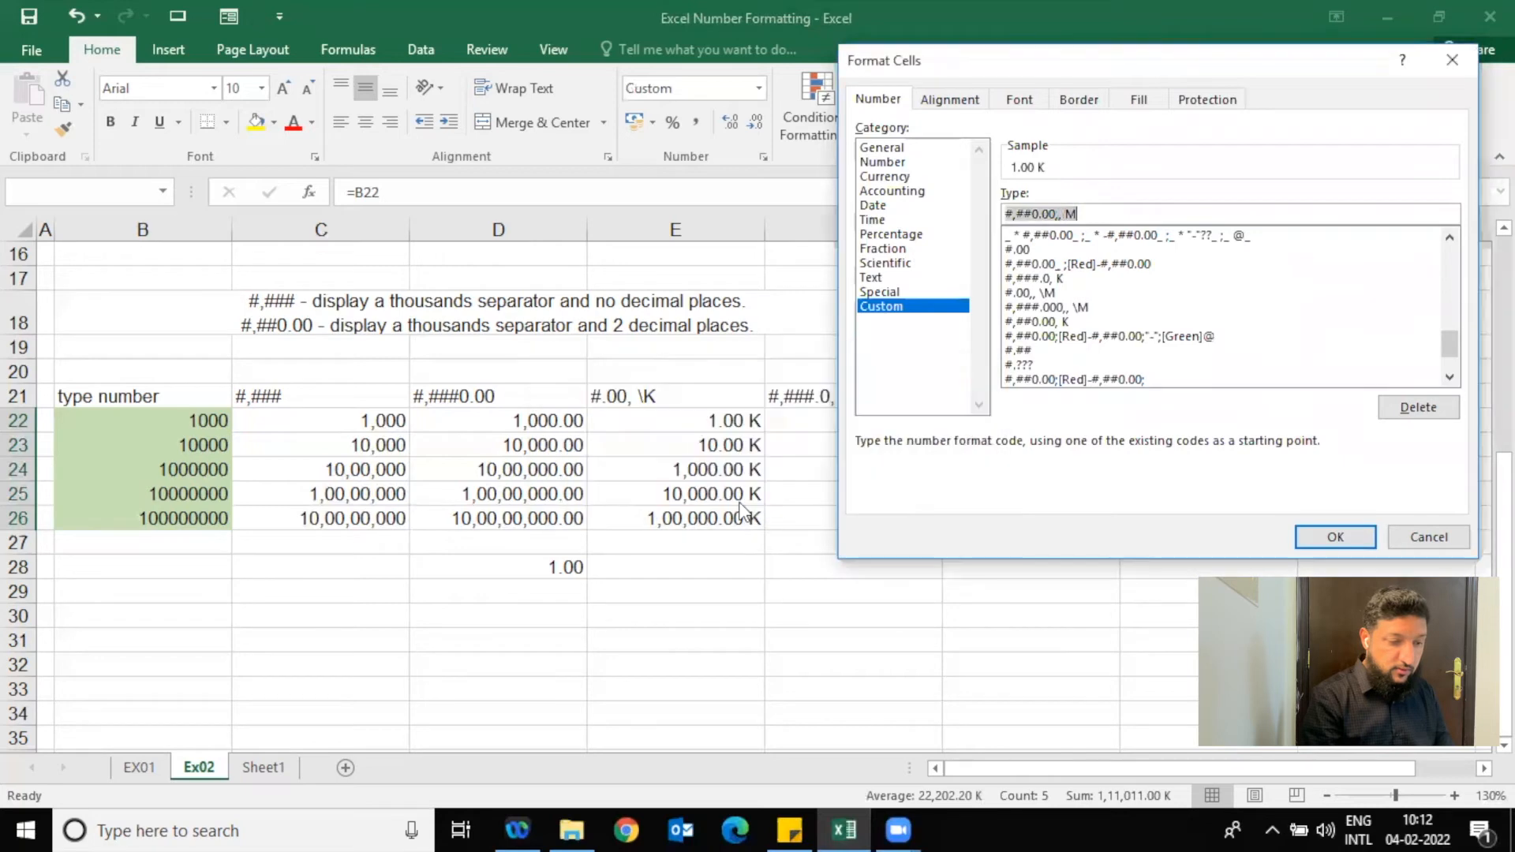
left_click(1072, 215)
type("\\M")
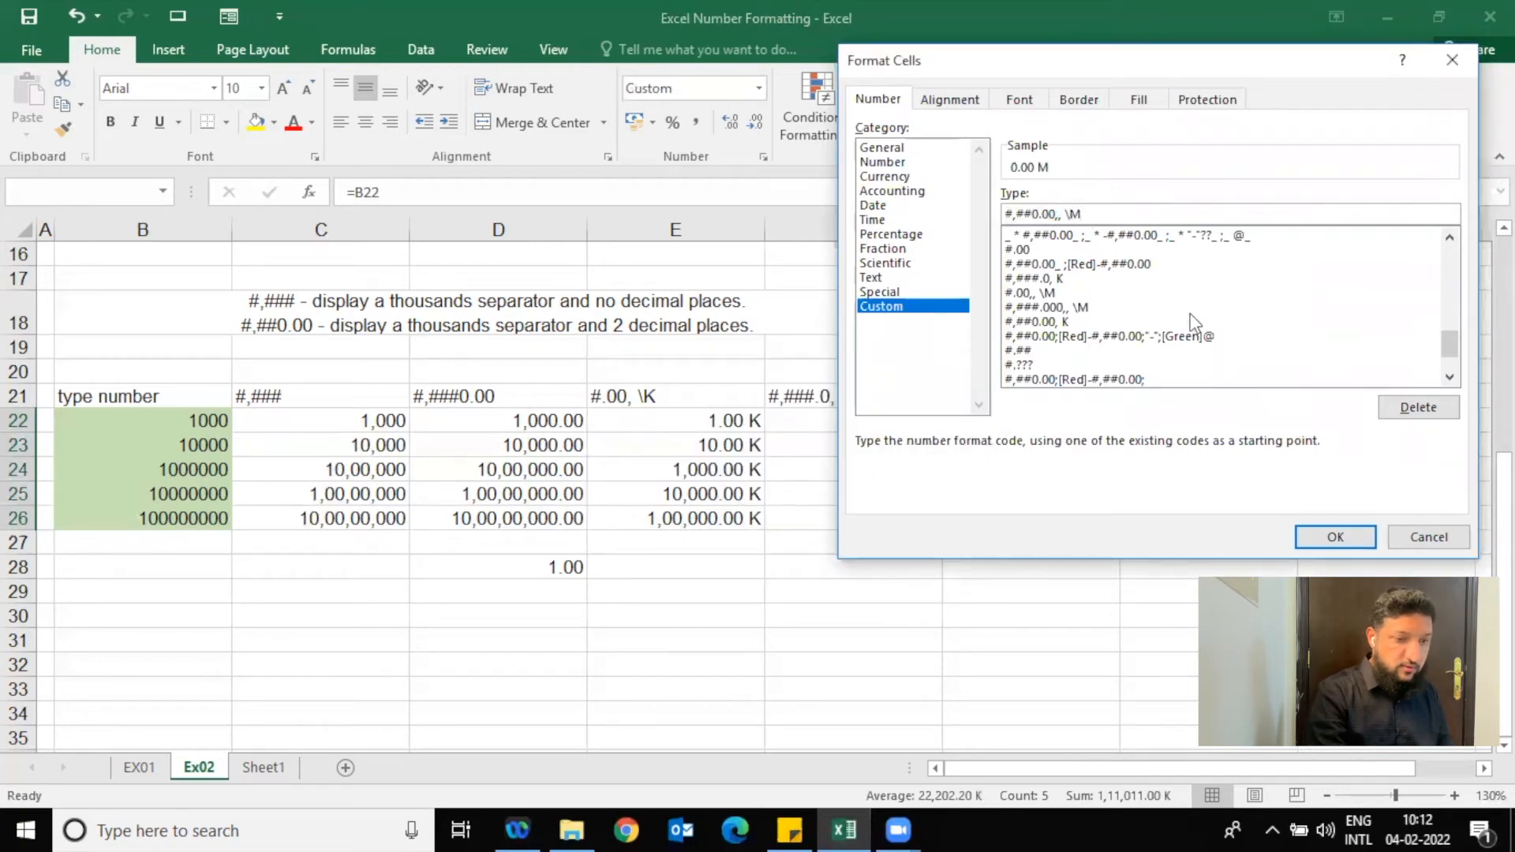
left_click(1336, 537)
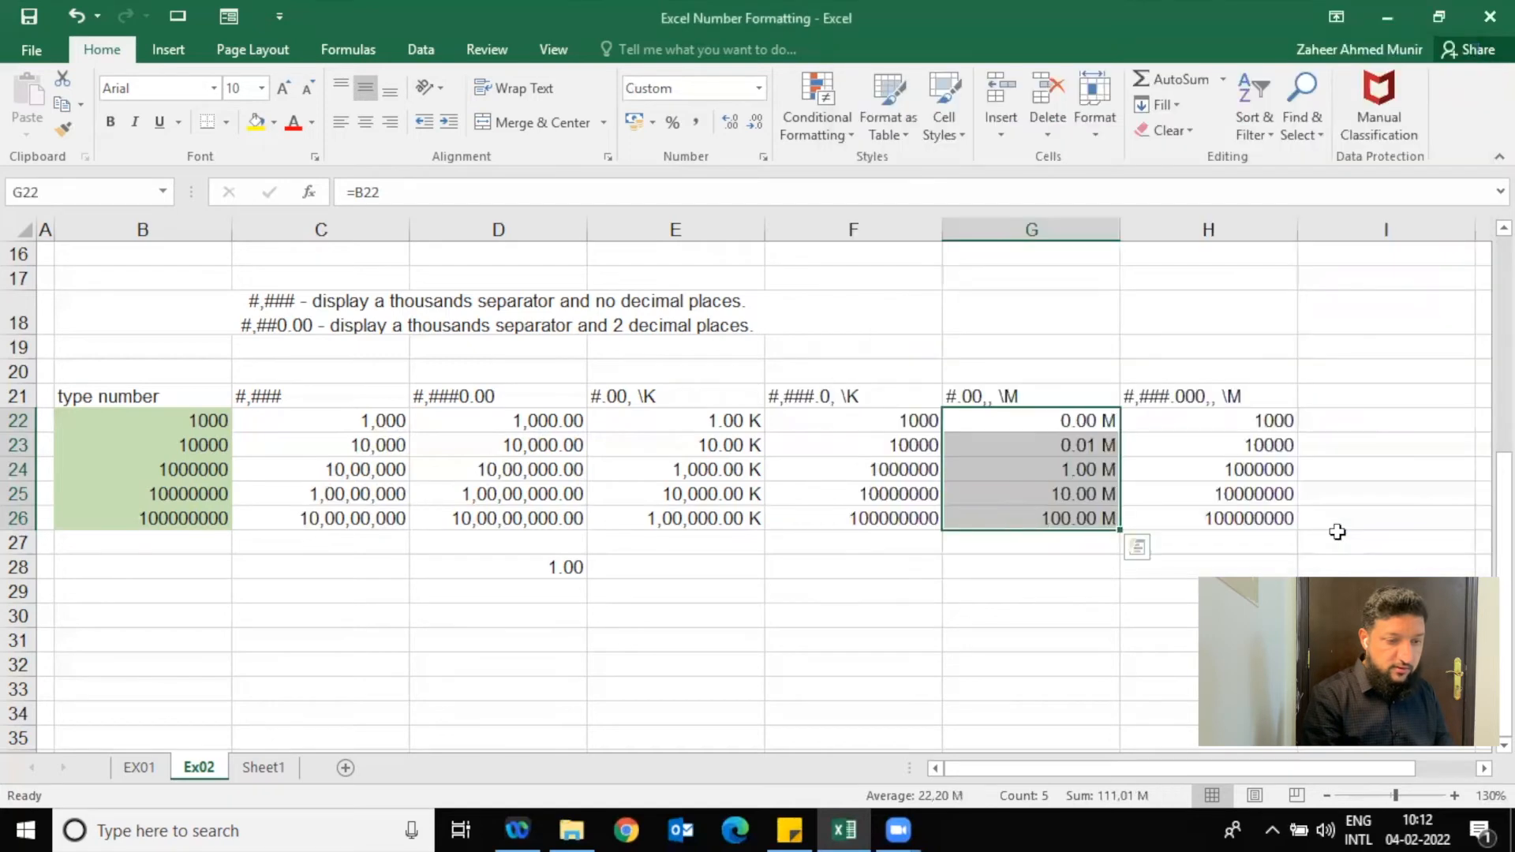
- Compare the million-formatted numbers in G22:G26 with their source numbers in column B
left_click(1090, 427)
left_click(1107, 442)
key("Up")
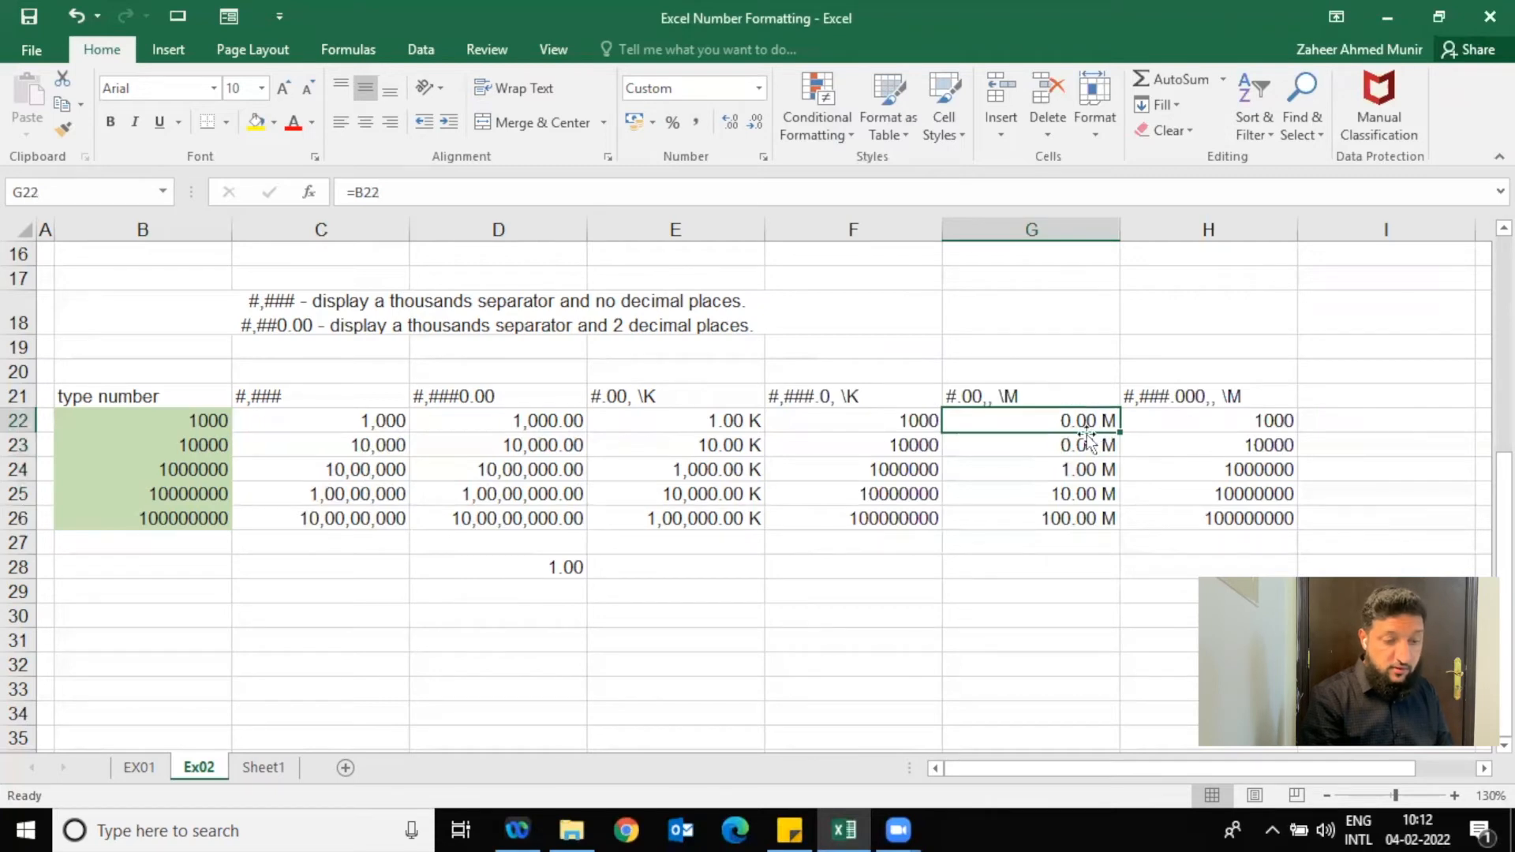
left_click_drag(1047, 414, 1045, 516)
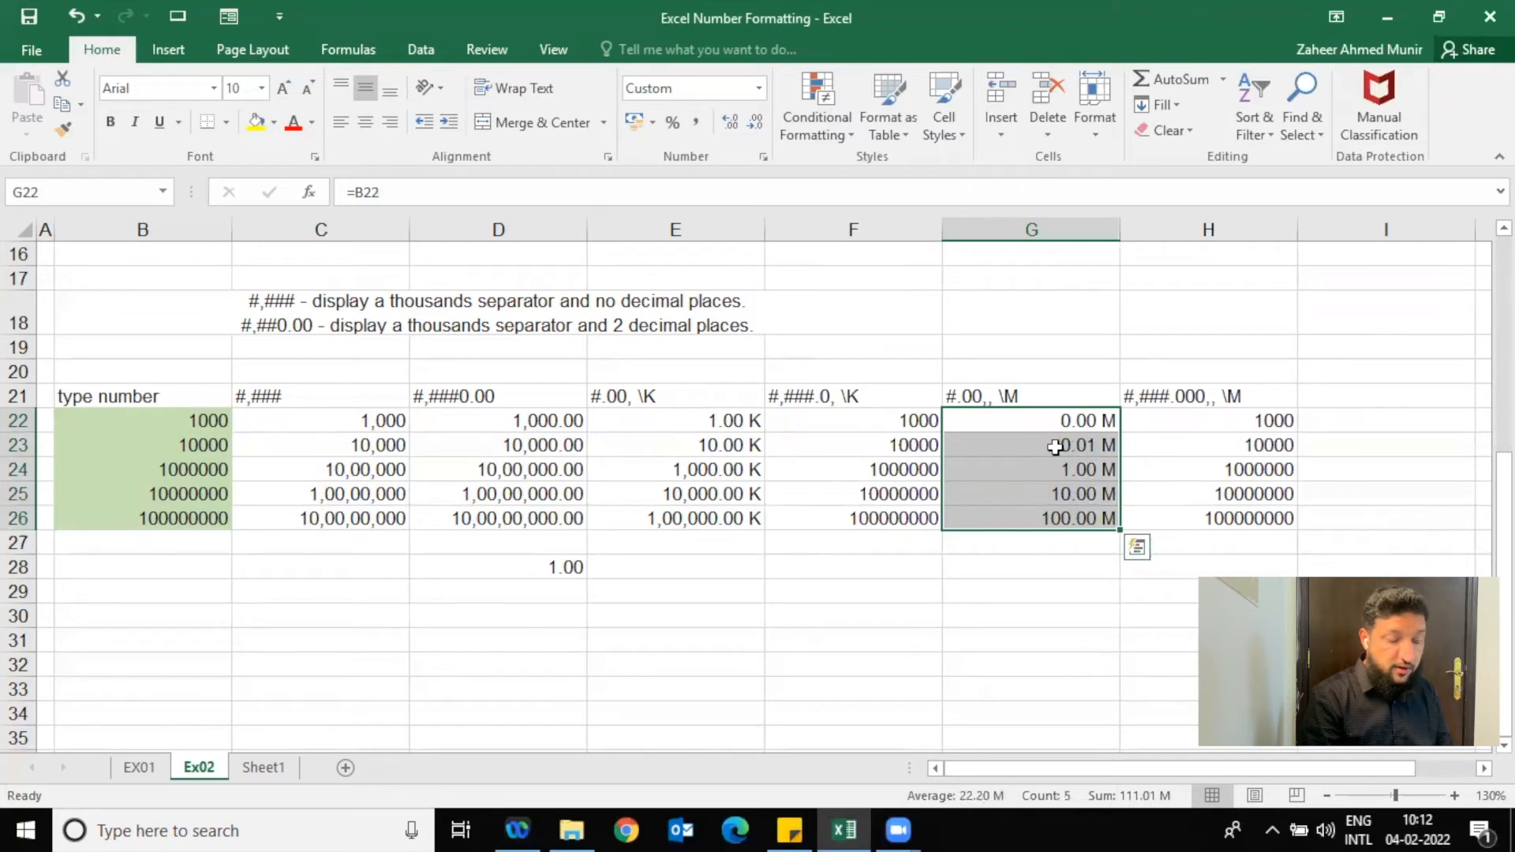
left_click(112, 470)
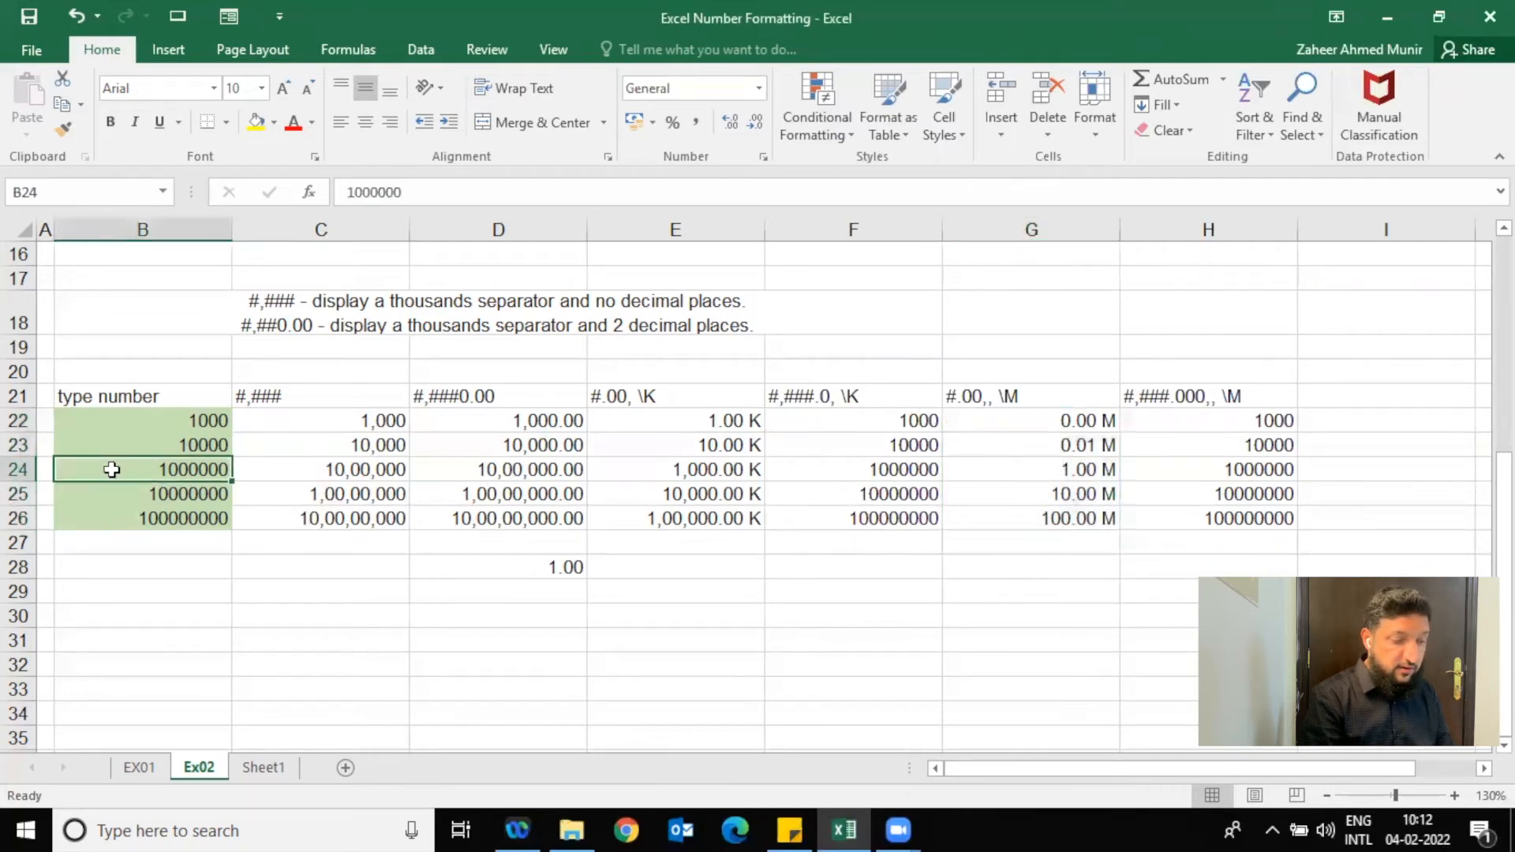
left_click(1089, 470)
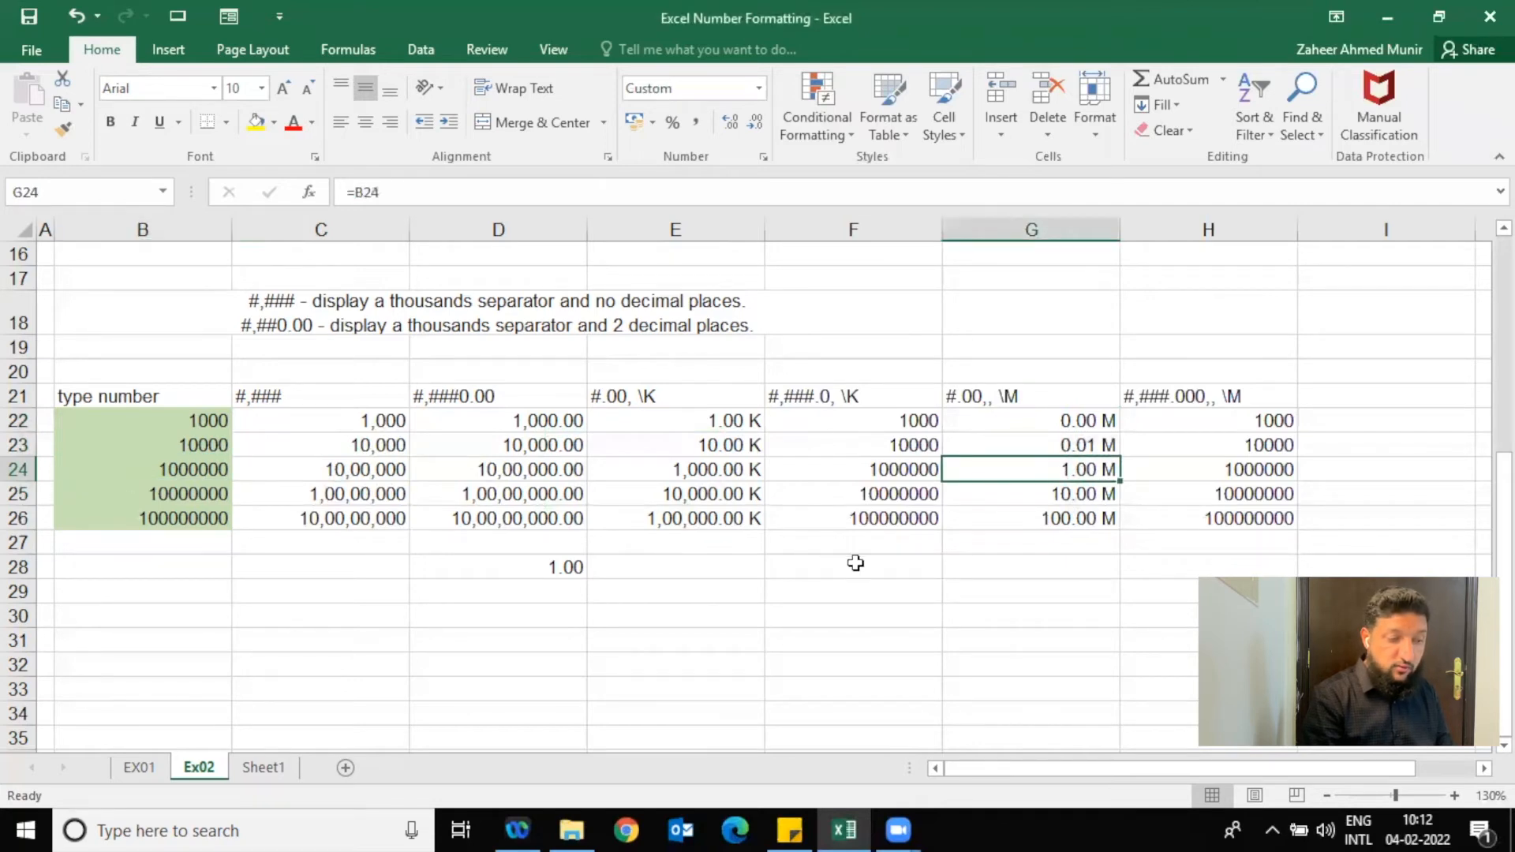
- Apply the formatting of G22 to H22:H26 with Format Painter
key("Up")
key("Up")
key("Up")
key("Down")
key("Left")
key("Left")
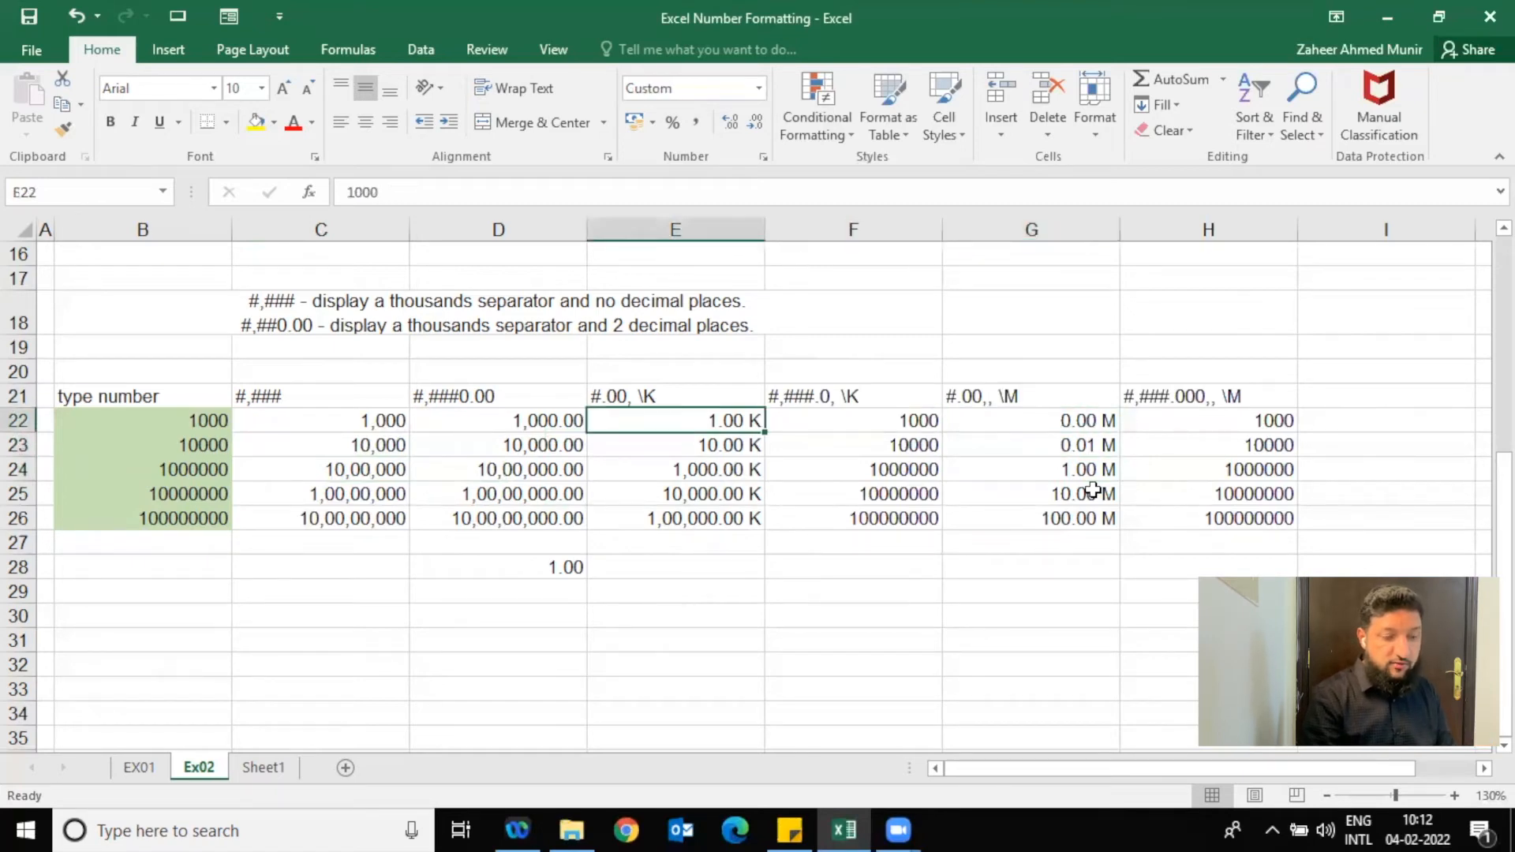
key("Right")
key("Right")
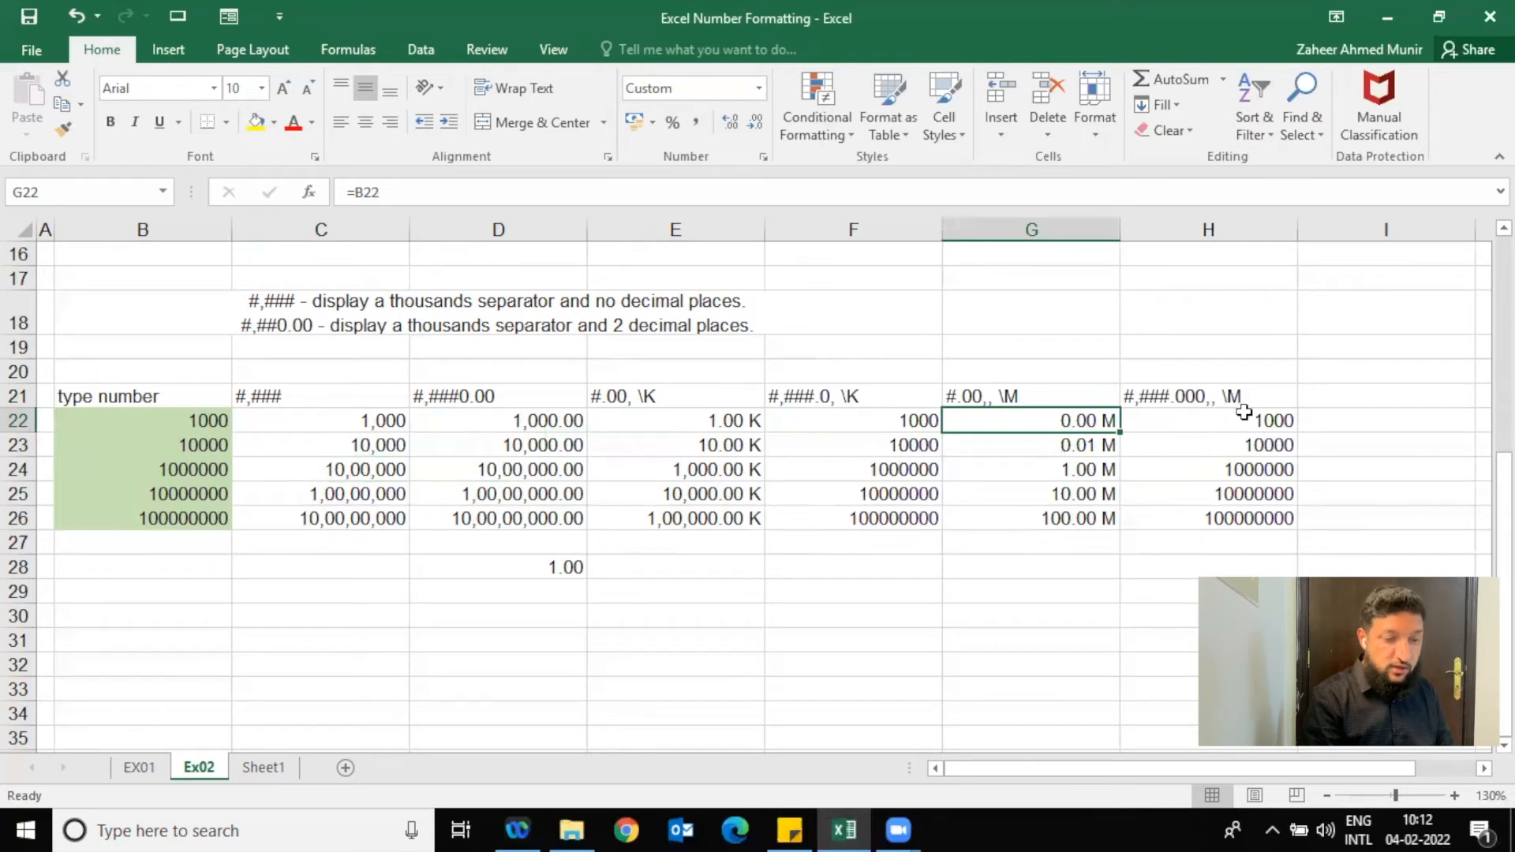
left_click(60, 132)
left_click_drag(1168, 419, 1161, 505)
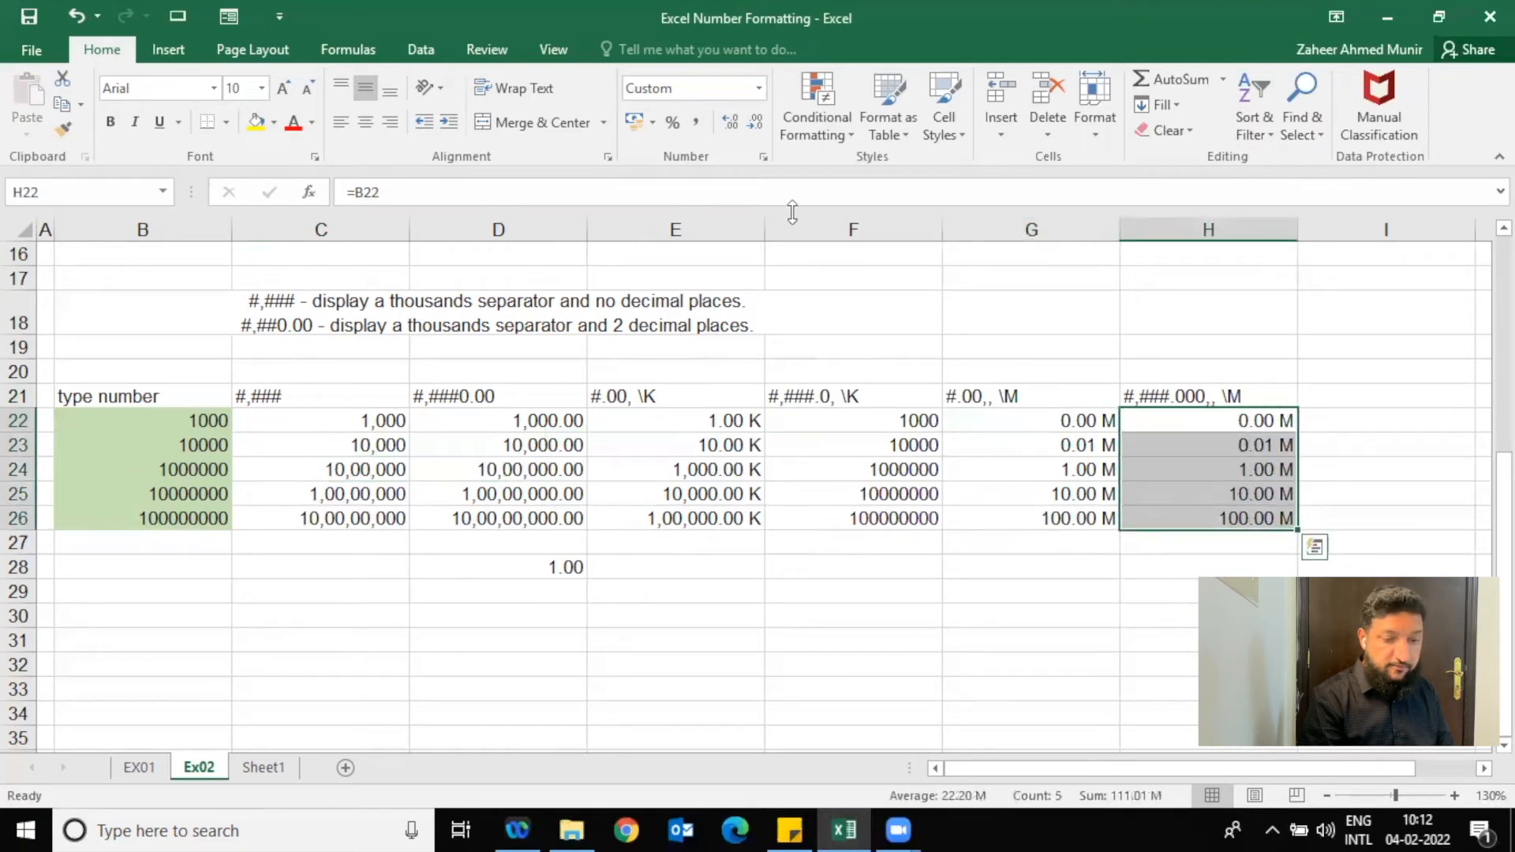
- Set the custom number format code of H22:H26 to #,##0.000,, \M to show millions with three decimals
left_click(761, 158)
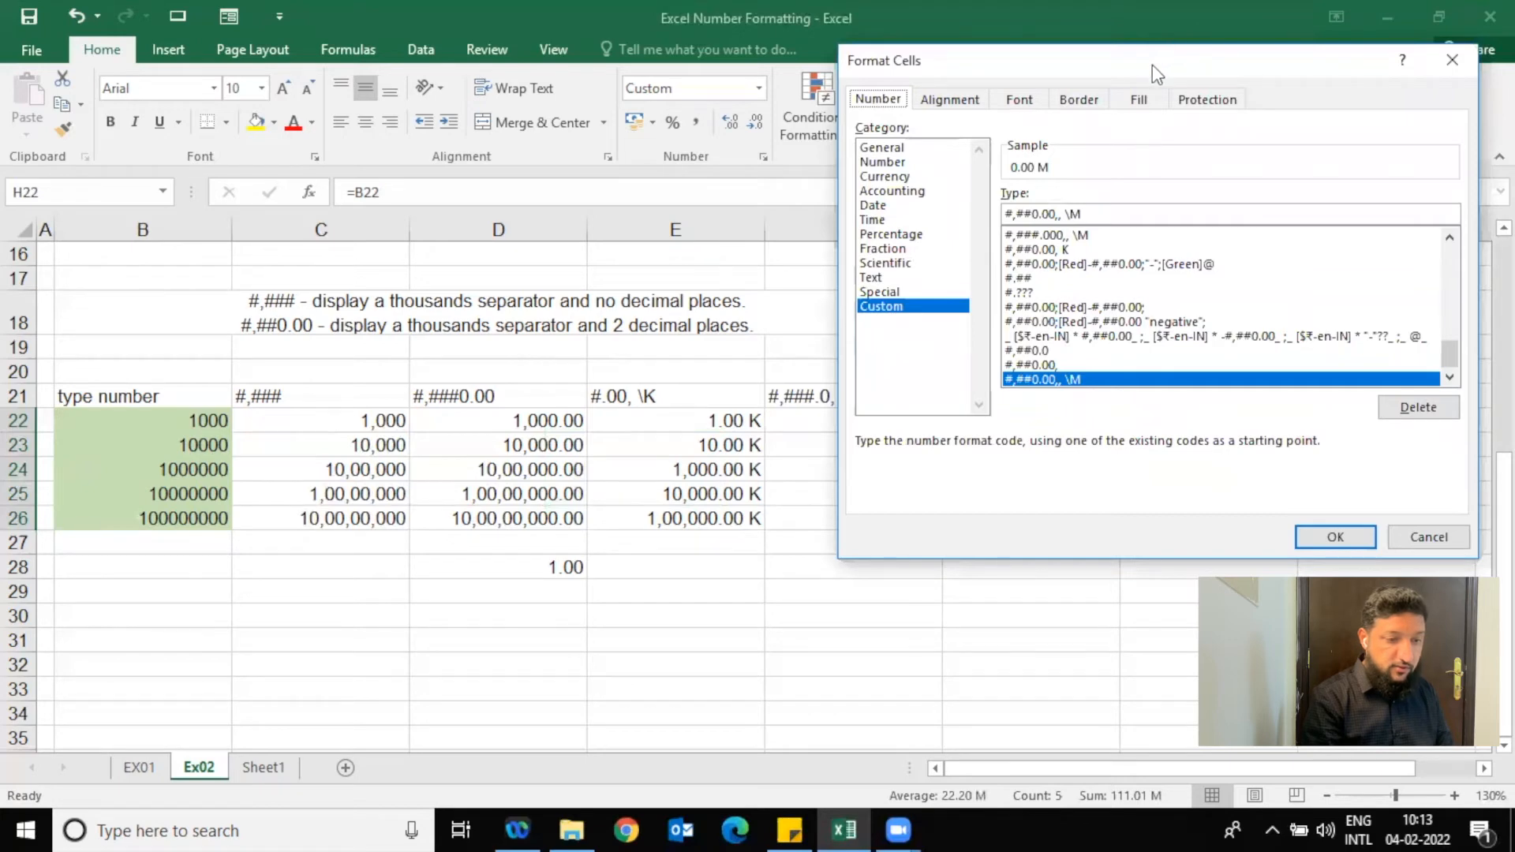
left_click_drag(1153, 64, 597, 186)
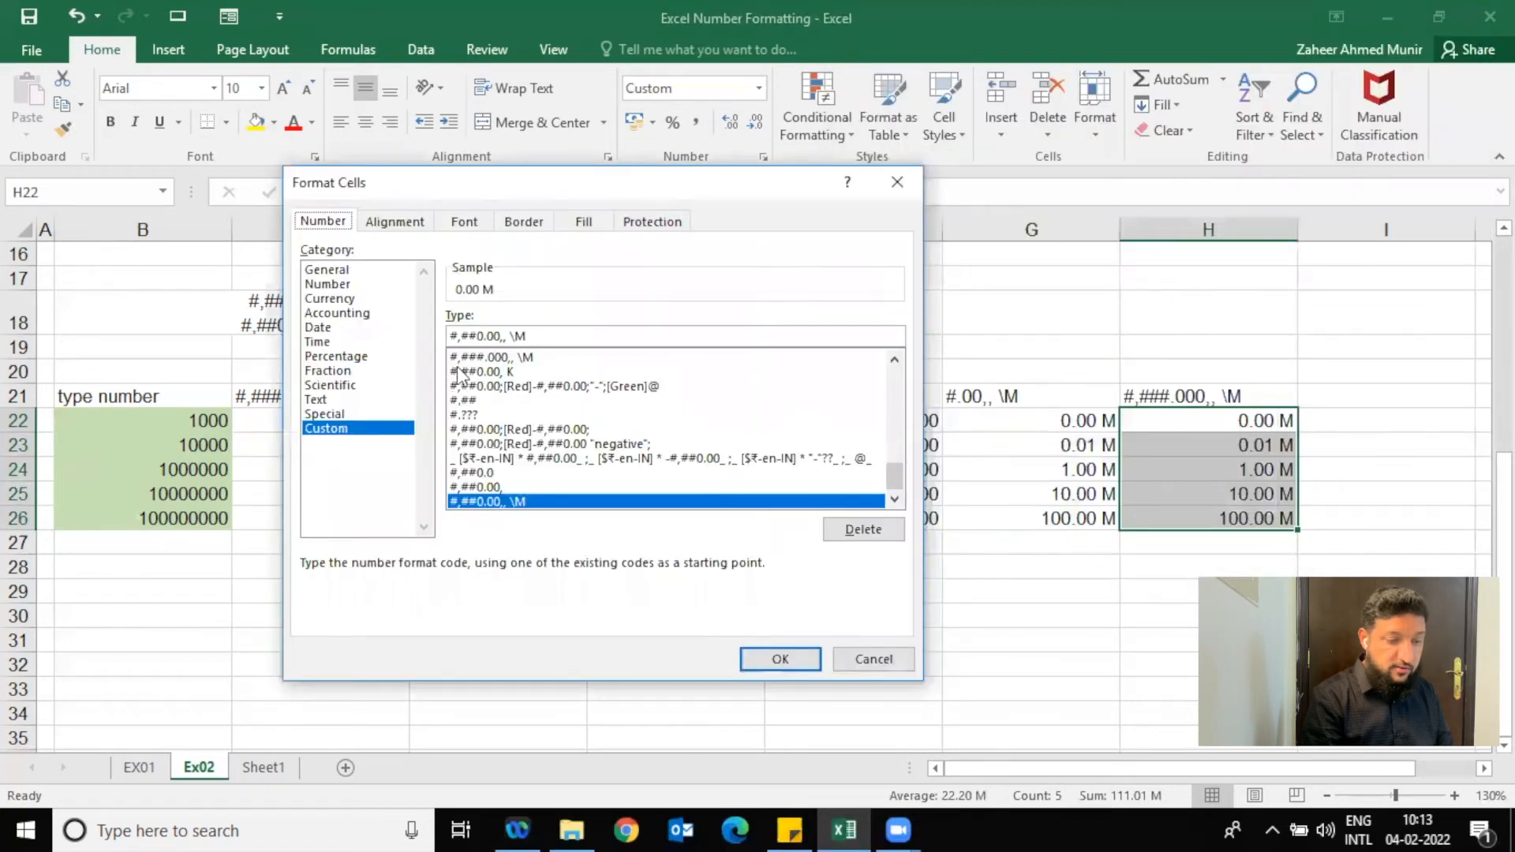
left_click(490, 338)
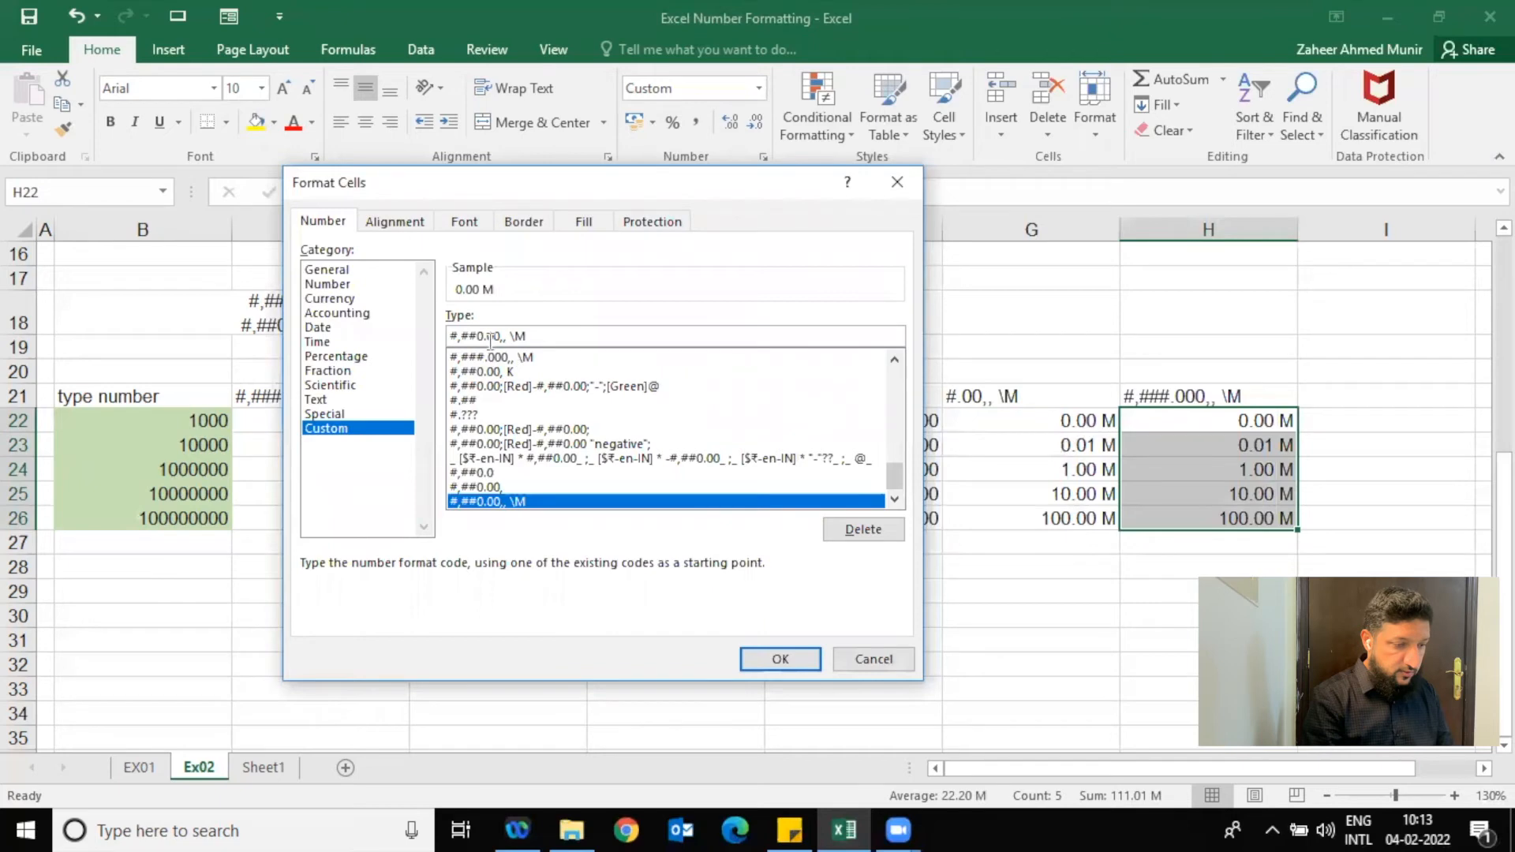
type("0")
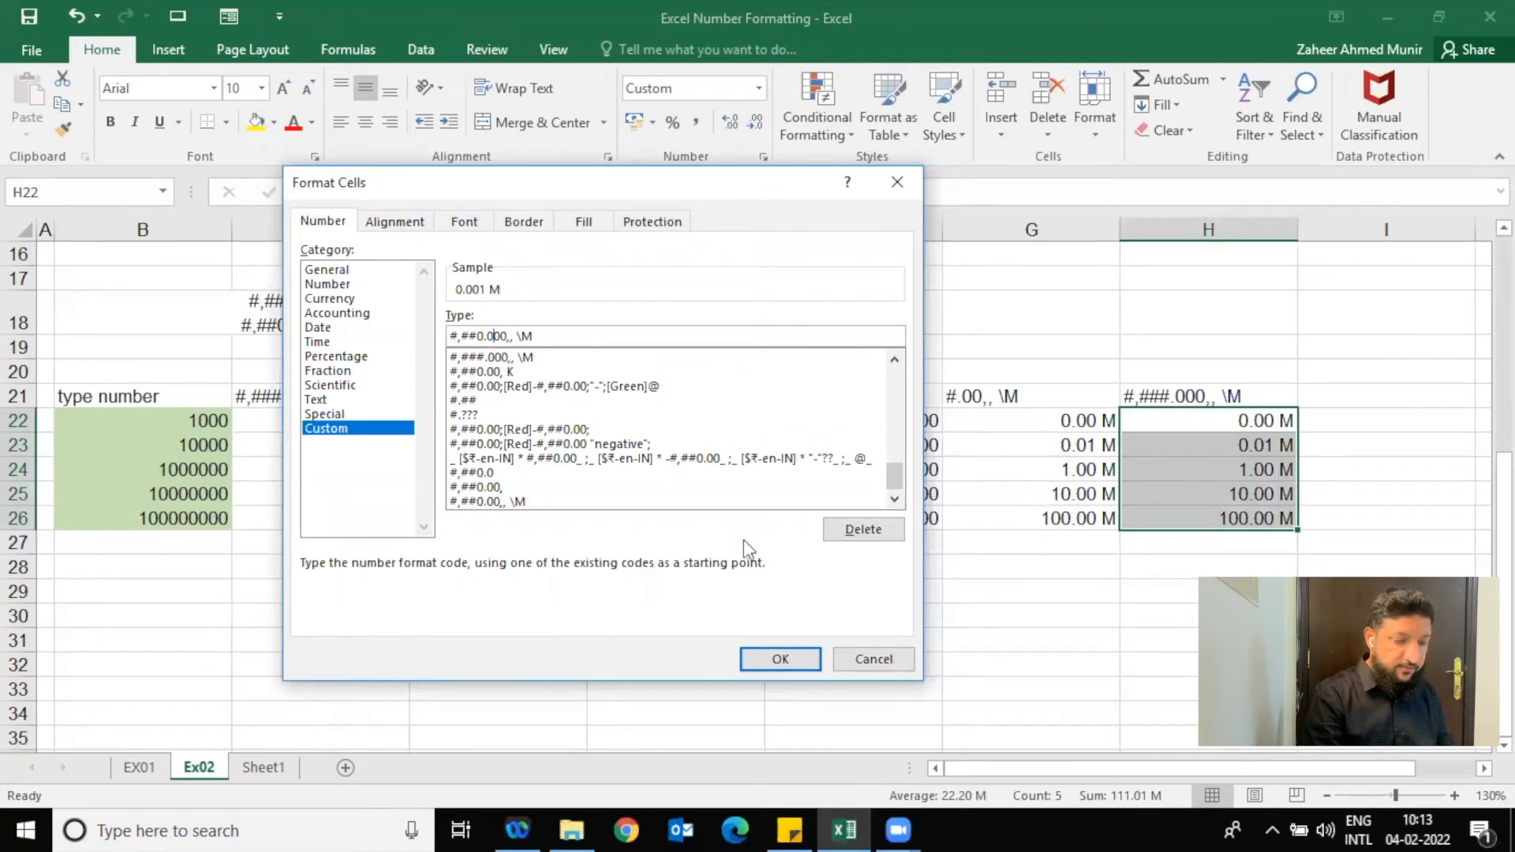
left_click(774, 652)
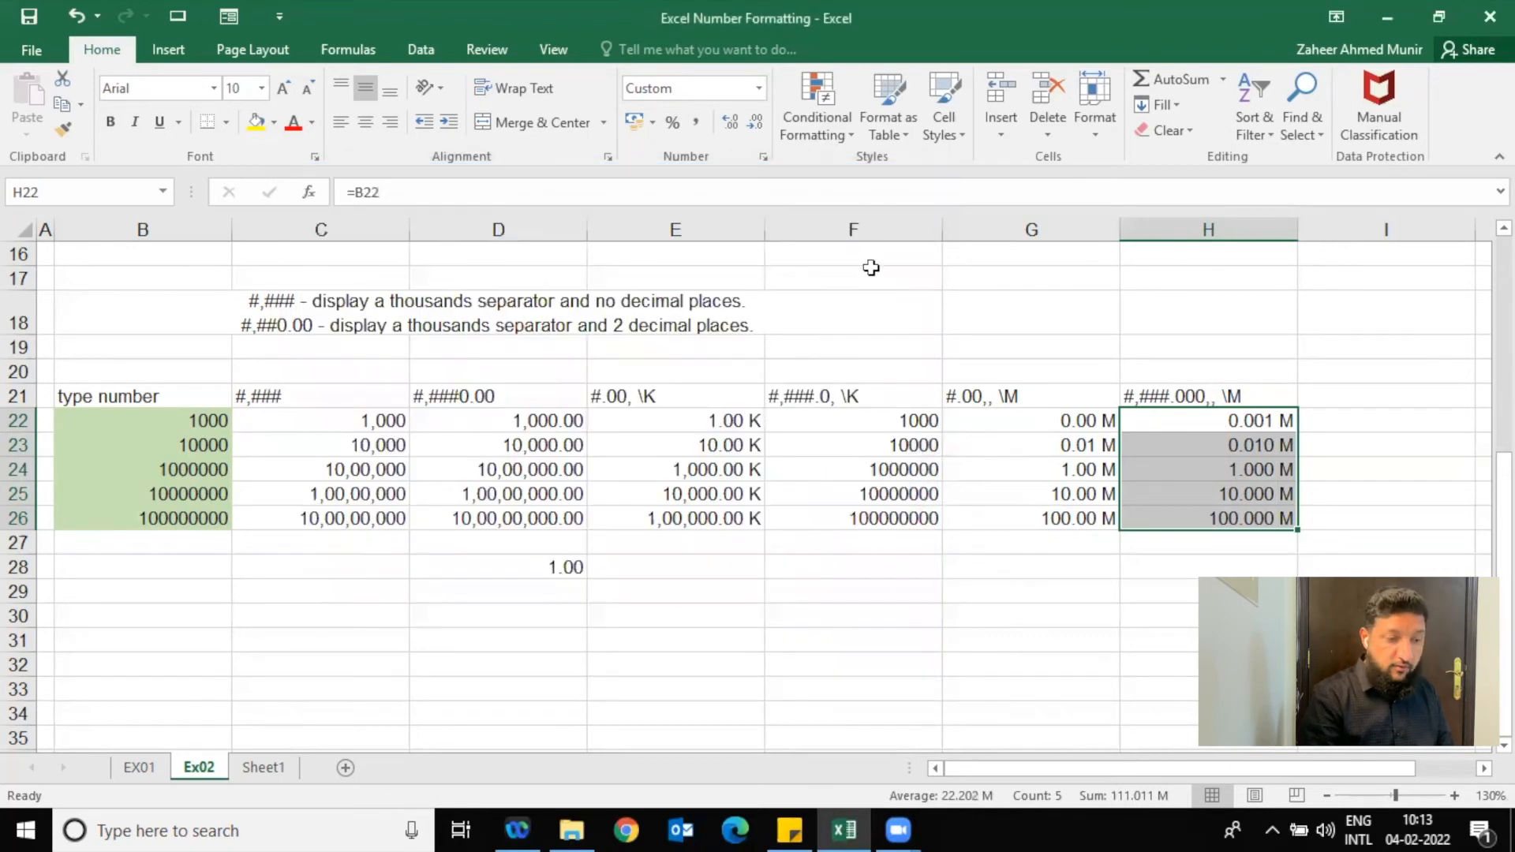
- Add a parenthesized negative section to the H22:H26 format, making the code #,##0.000,, \M;(#,##0.000,, \M)
left_click(764, 157)
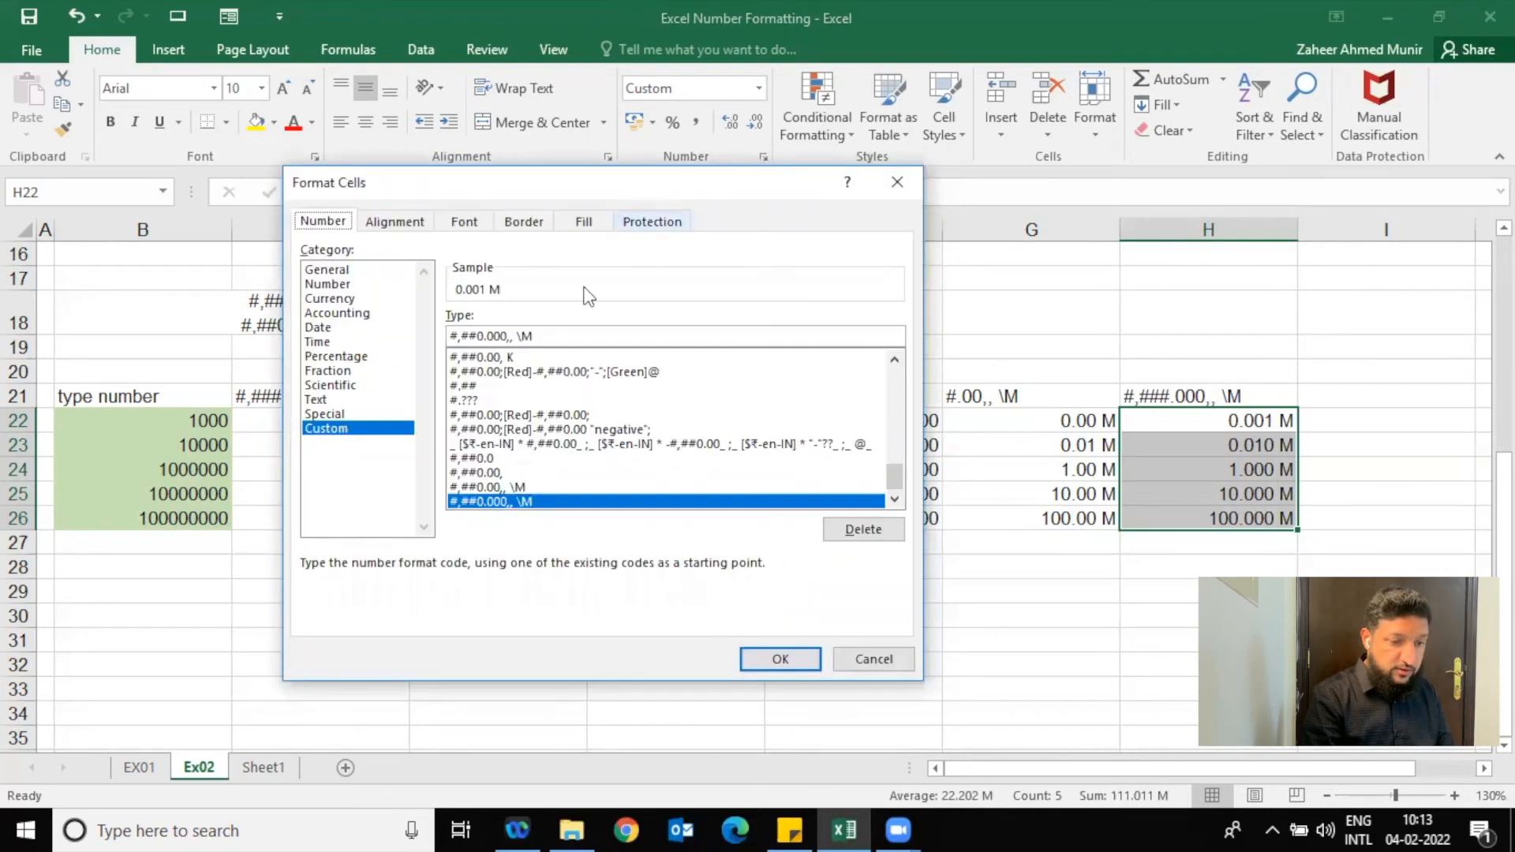
left_click_drag(540, 335, 432, 330)
key("ctrl+c")
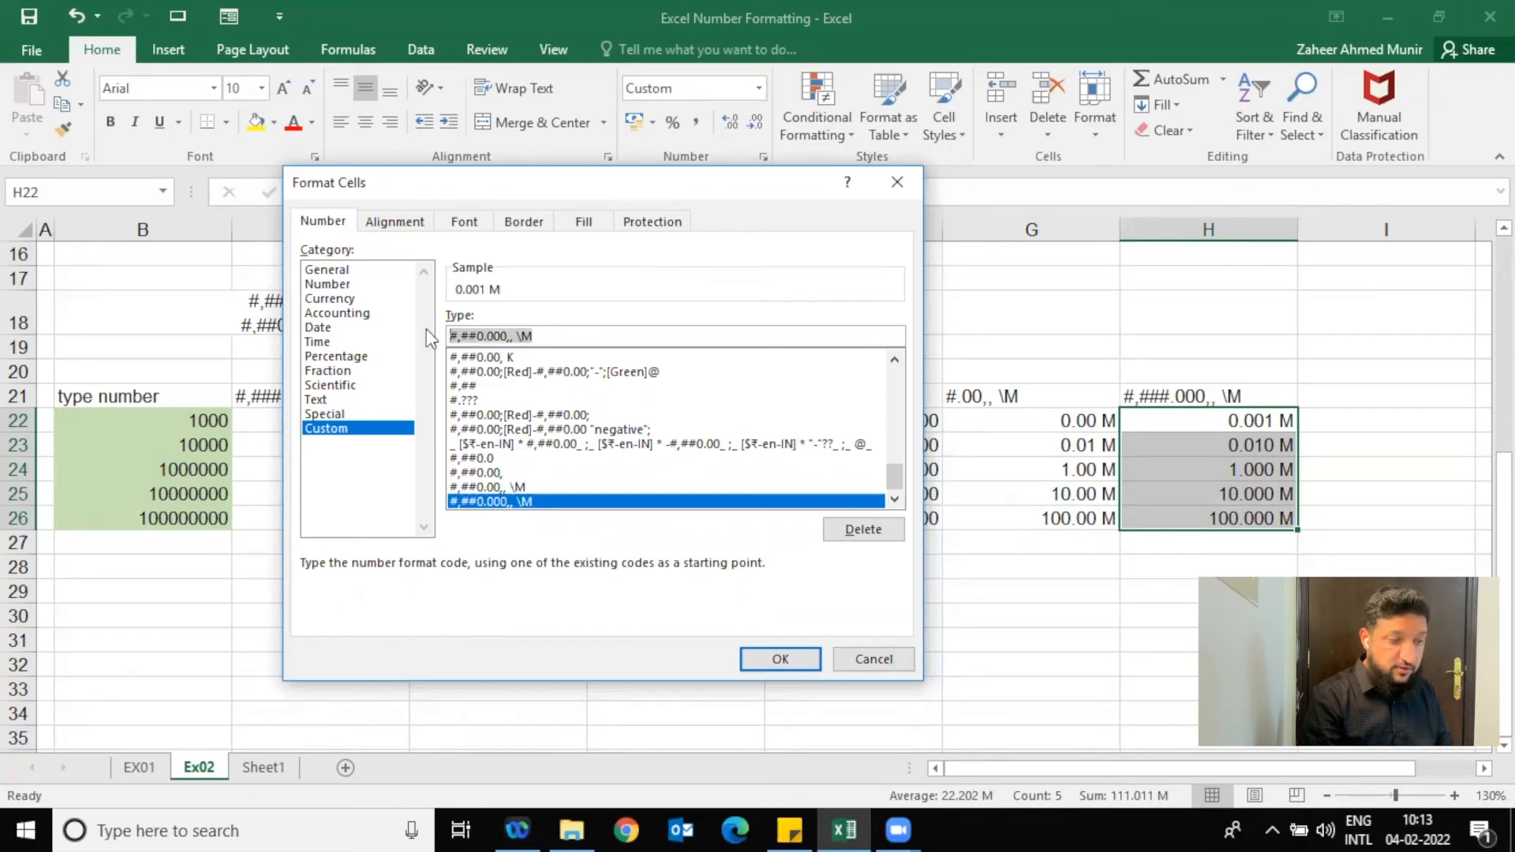
left_click(540, 338)
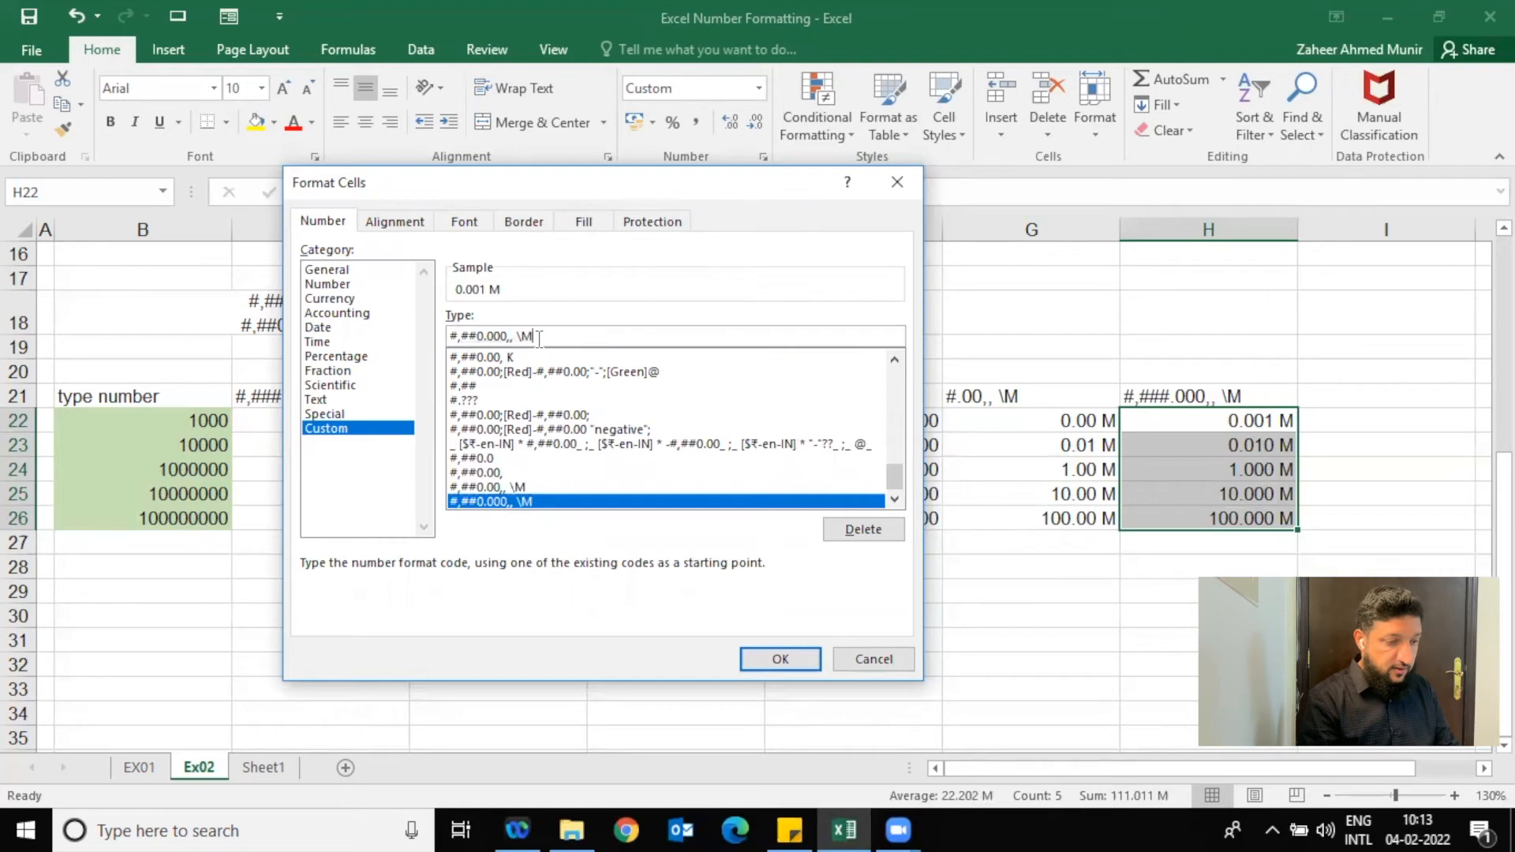
type(";")
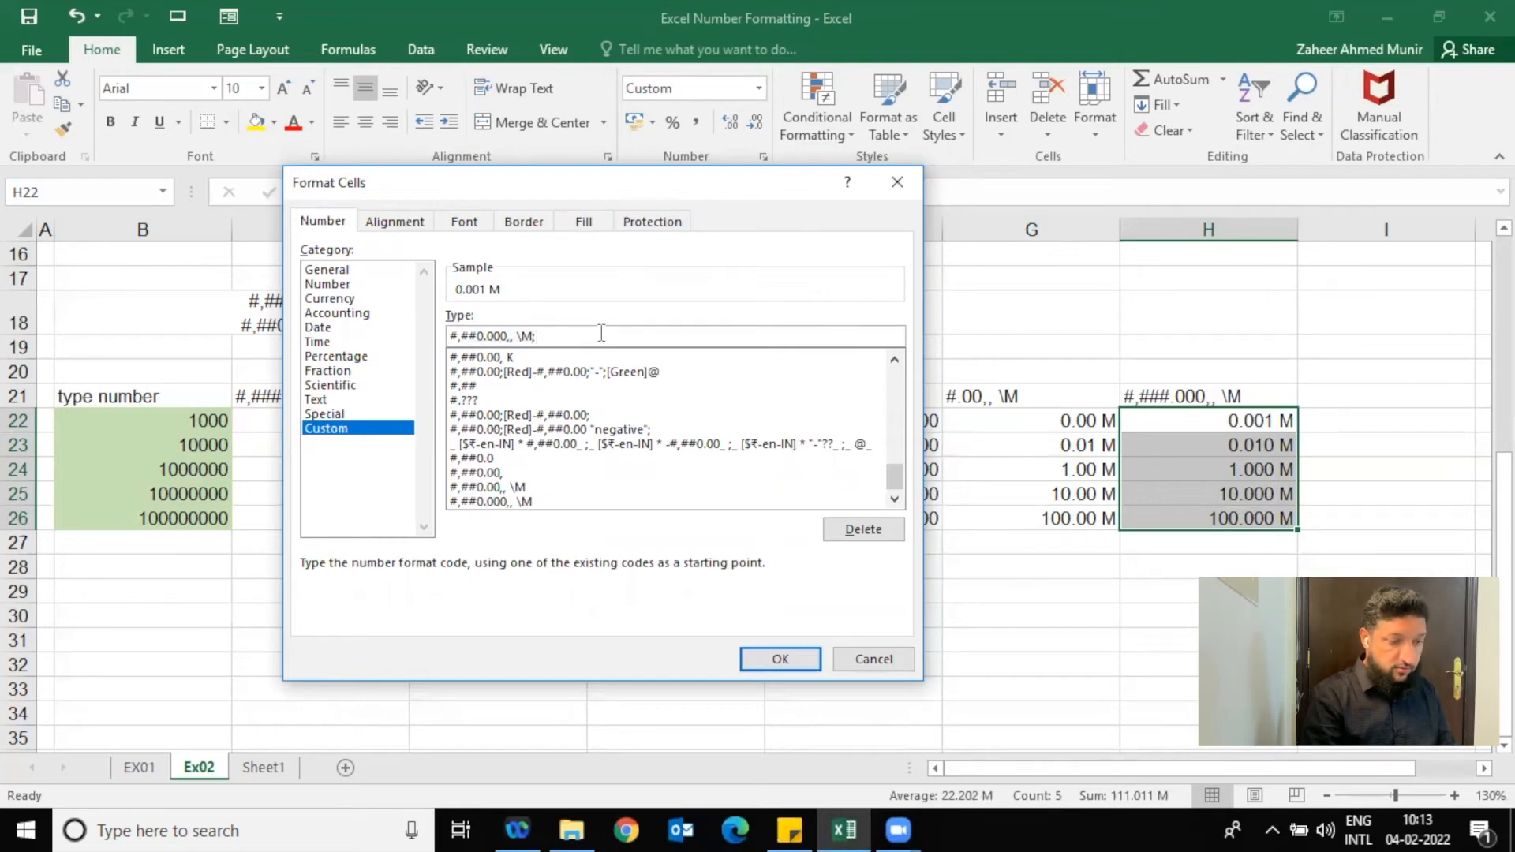
key("ctrl+v")
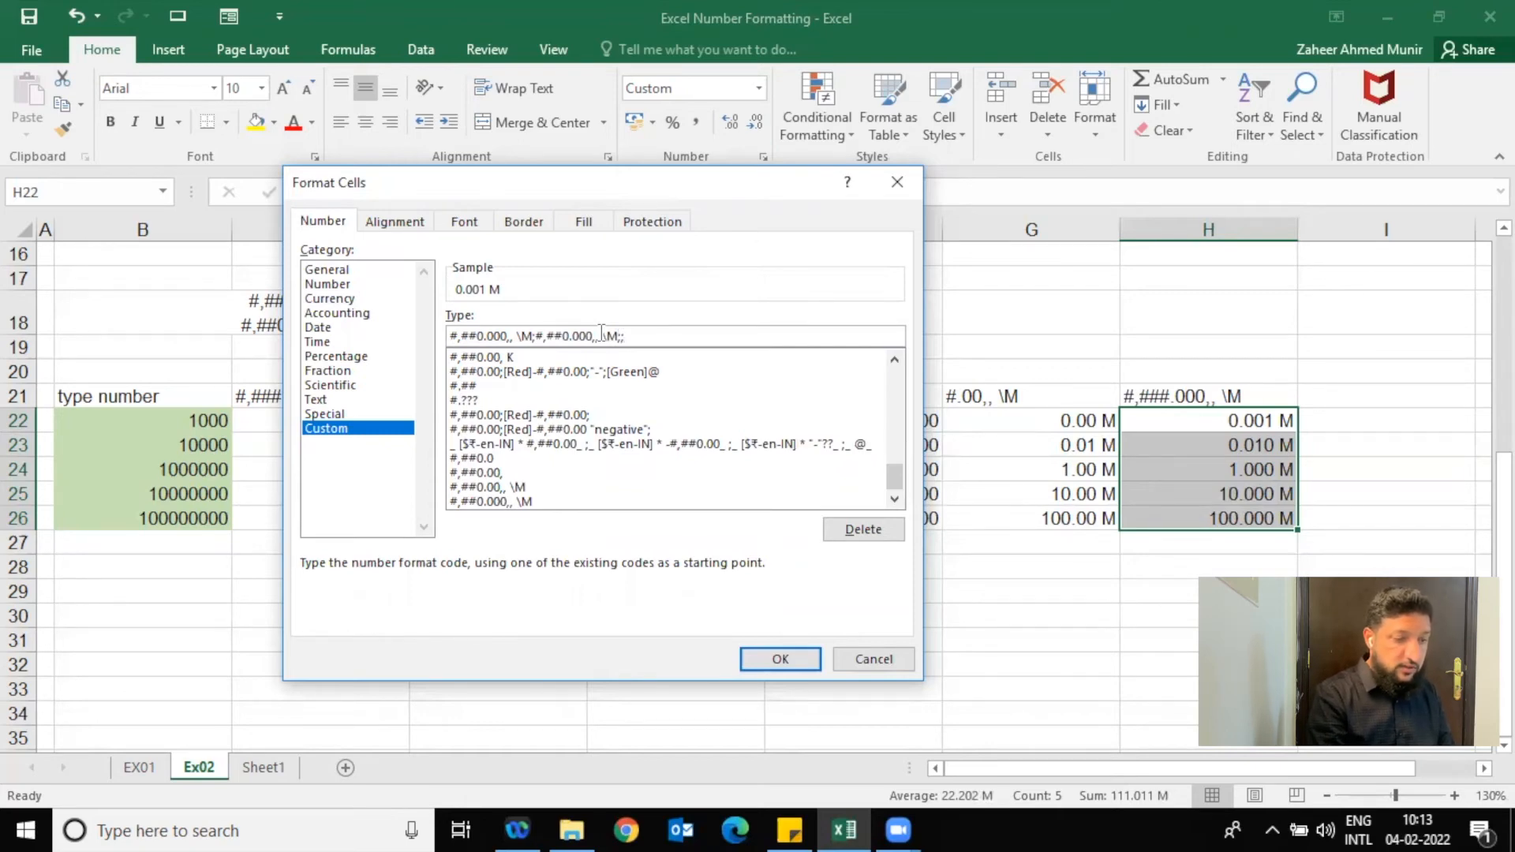
key("BackSpace")
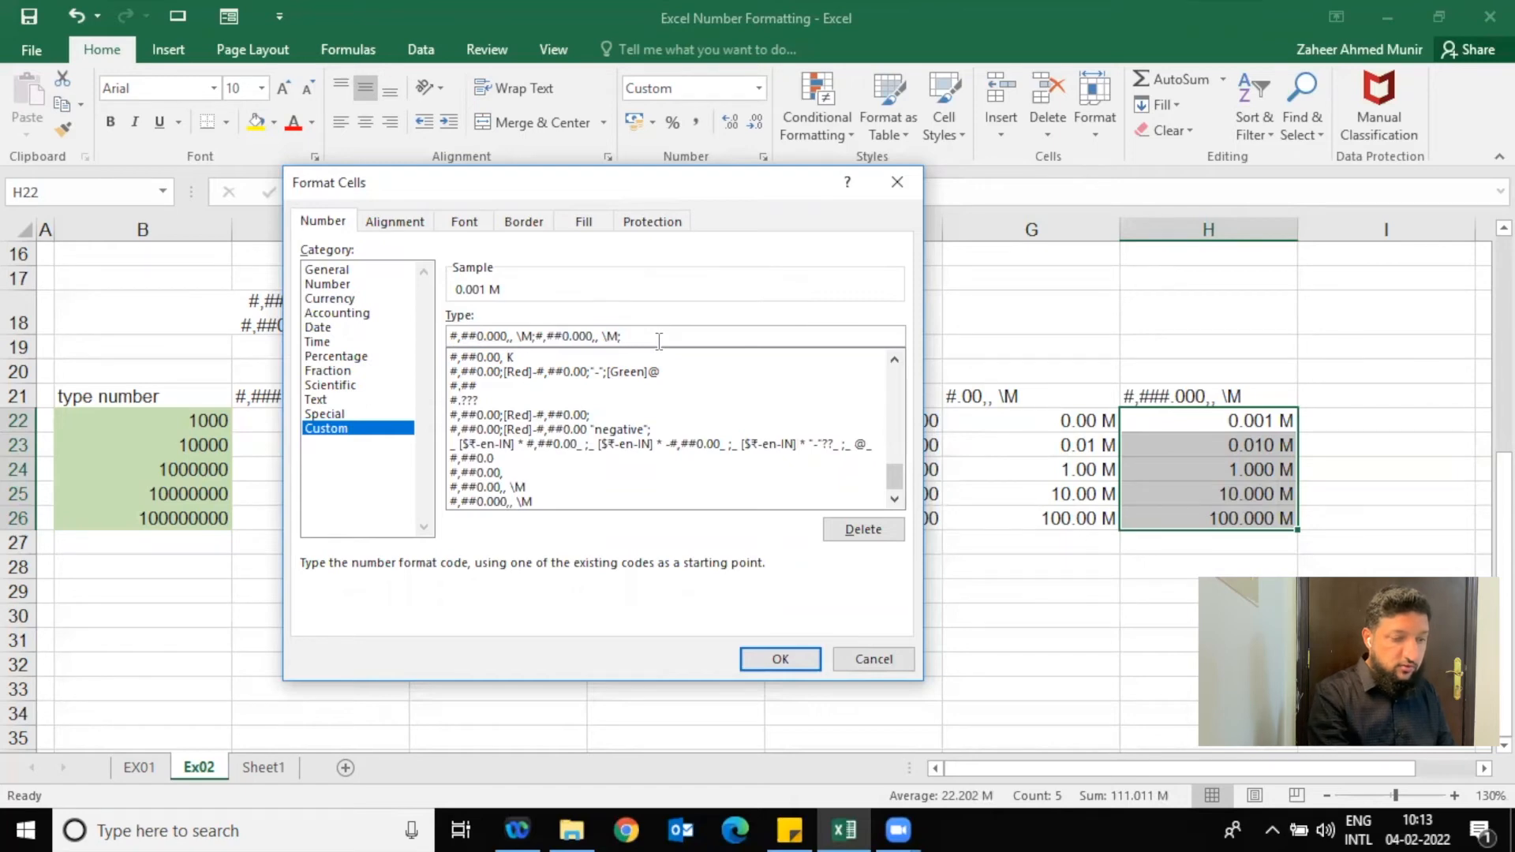
key("BackSpace")
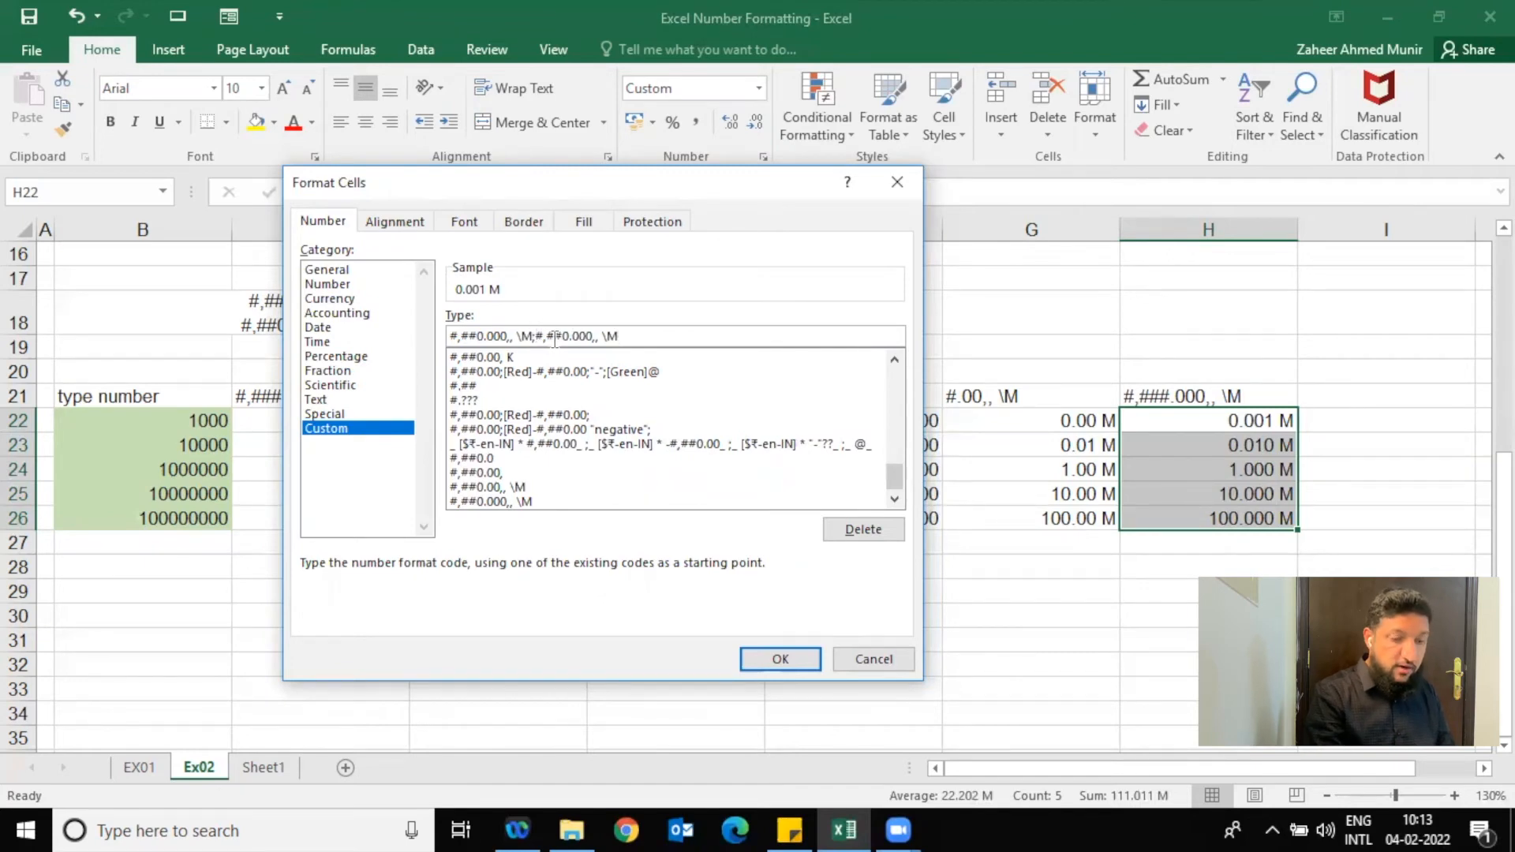
type("(")
left_click(637, 337)
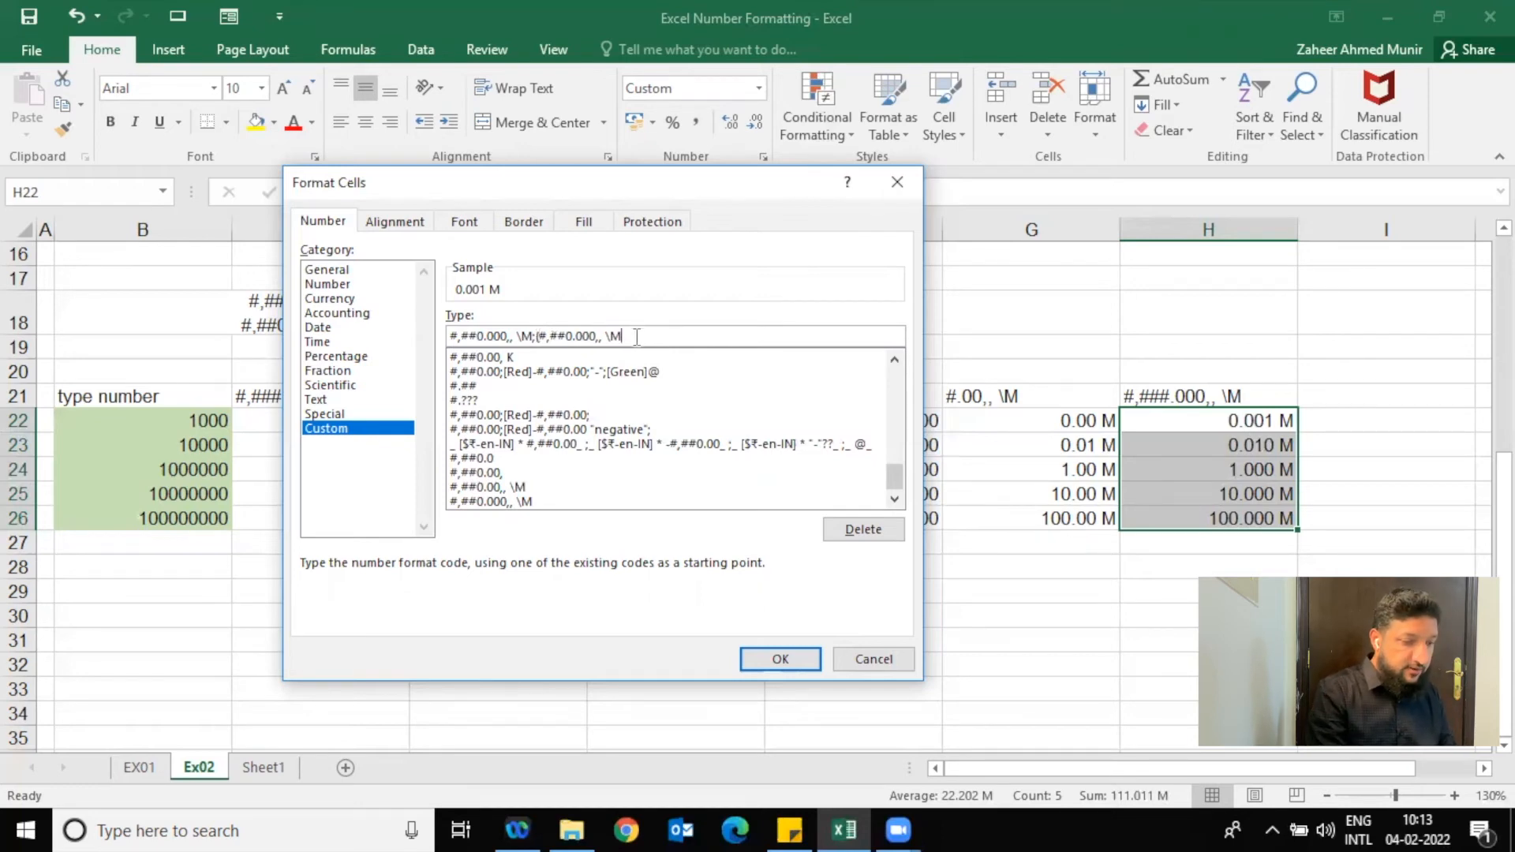
type(")")
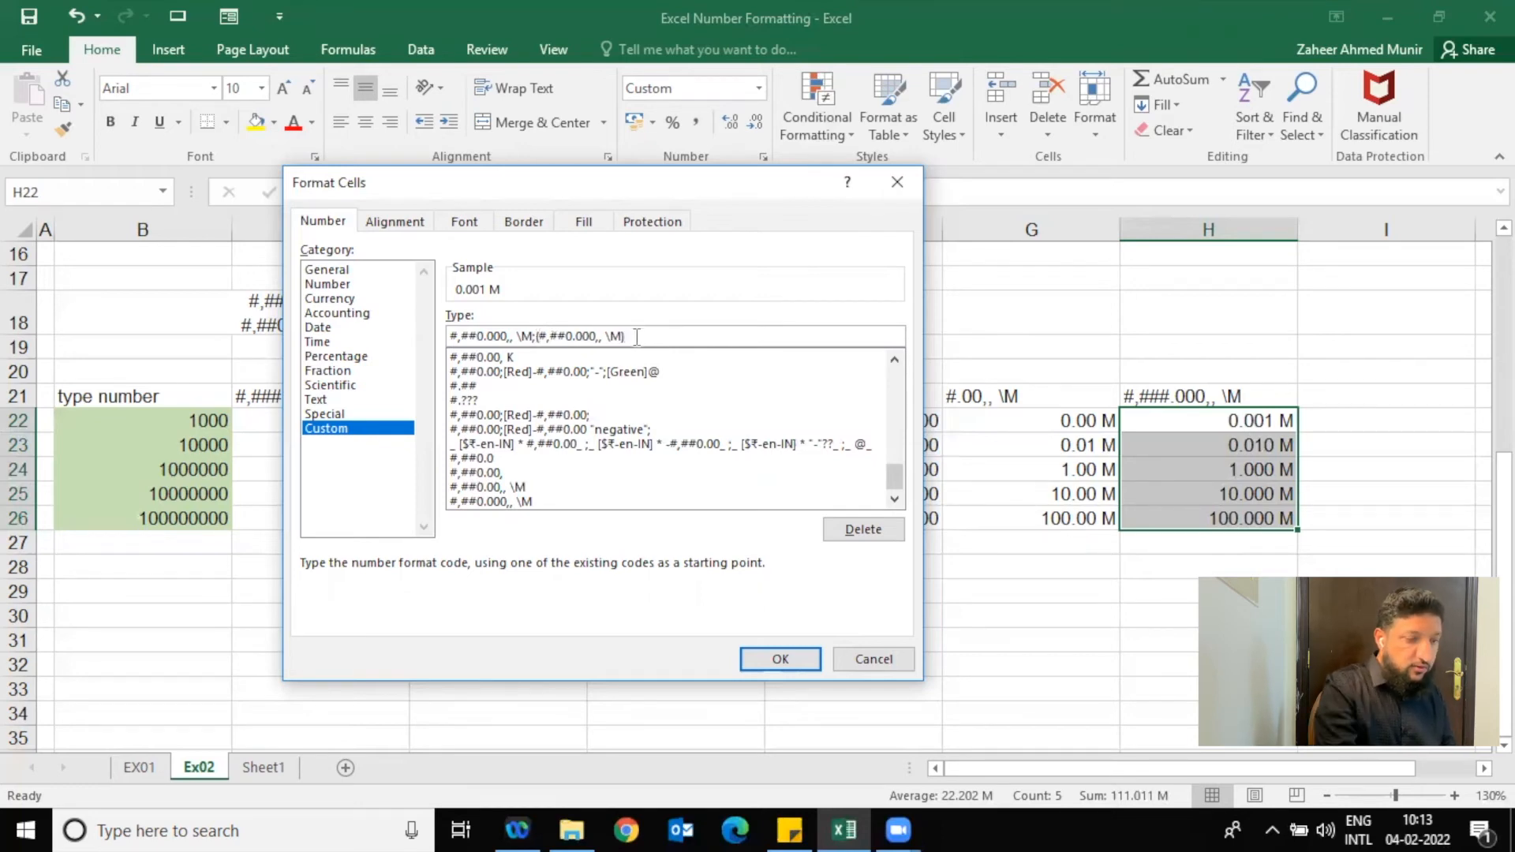
left_click(764, 661)
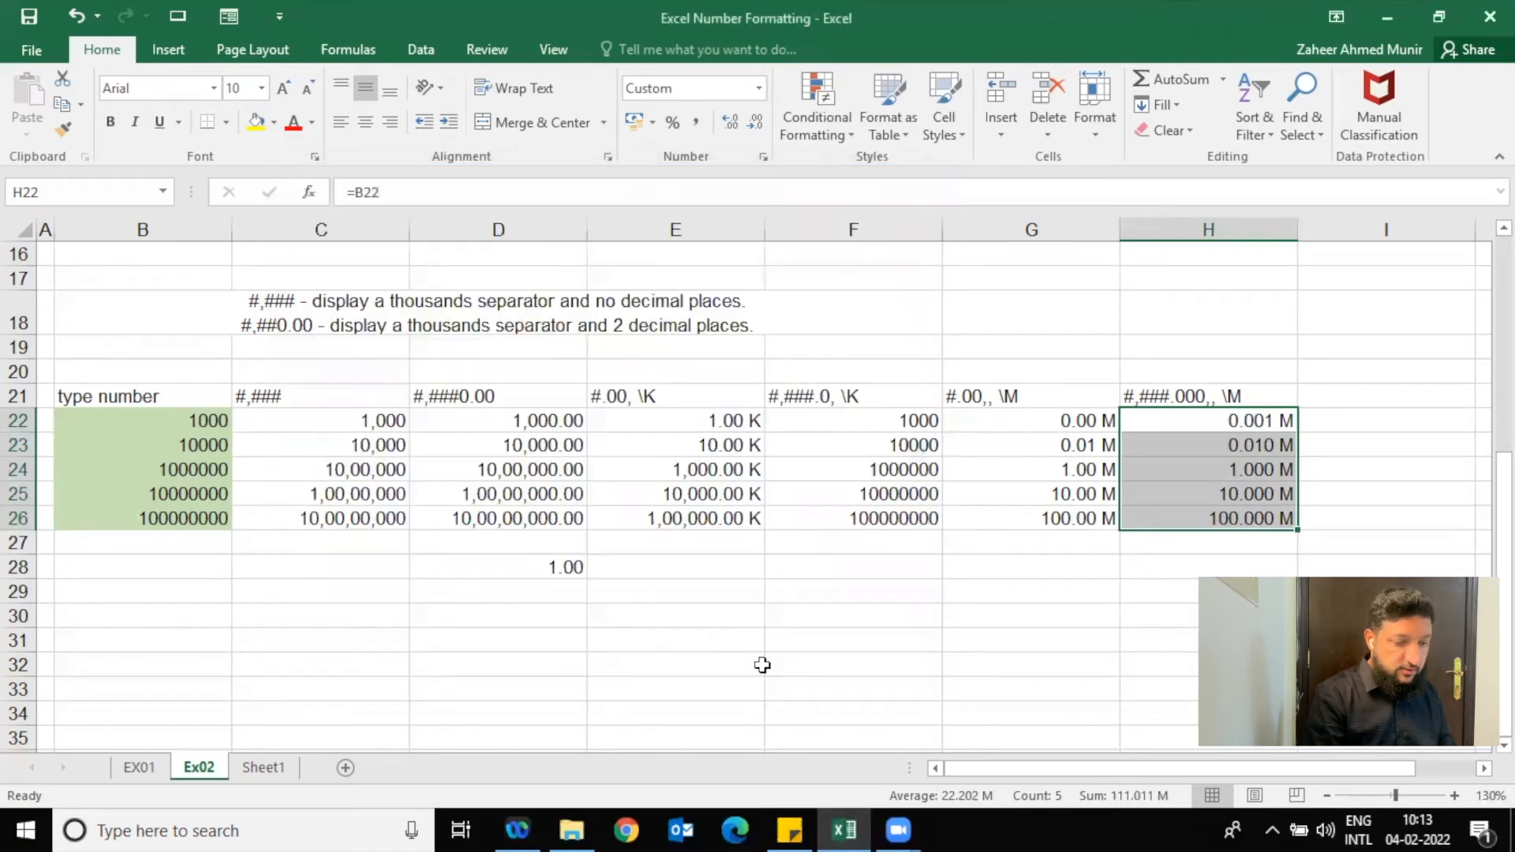
- Change the sample number in B24 to -1000000 and check how H24 displays the negative value
left_click(189, 468)
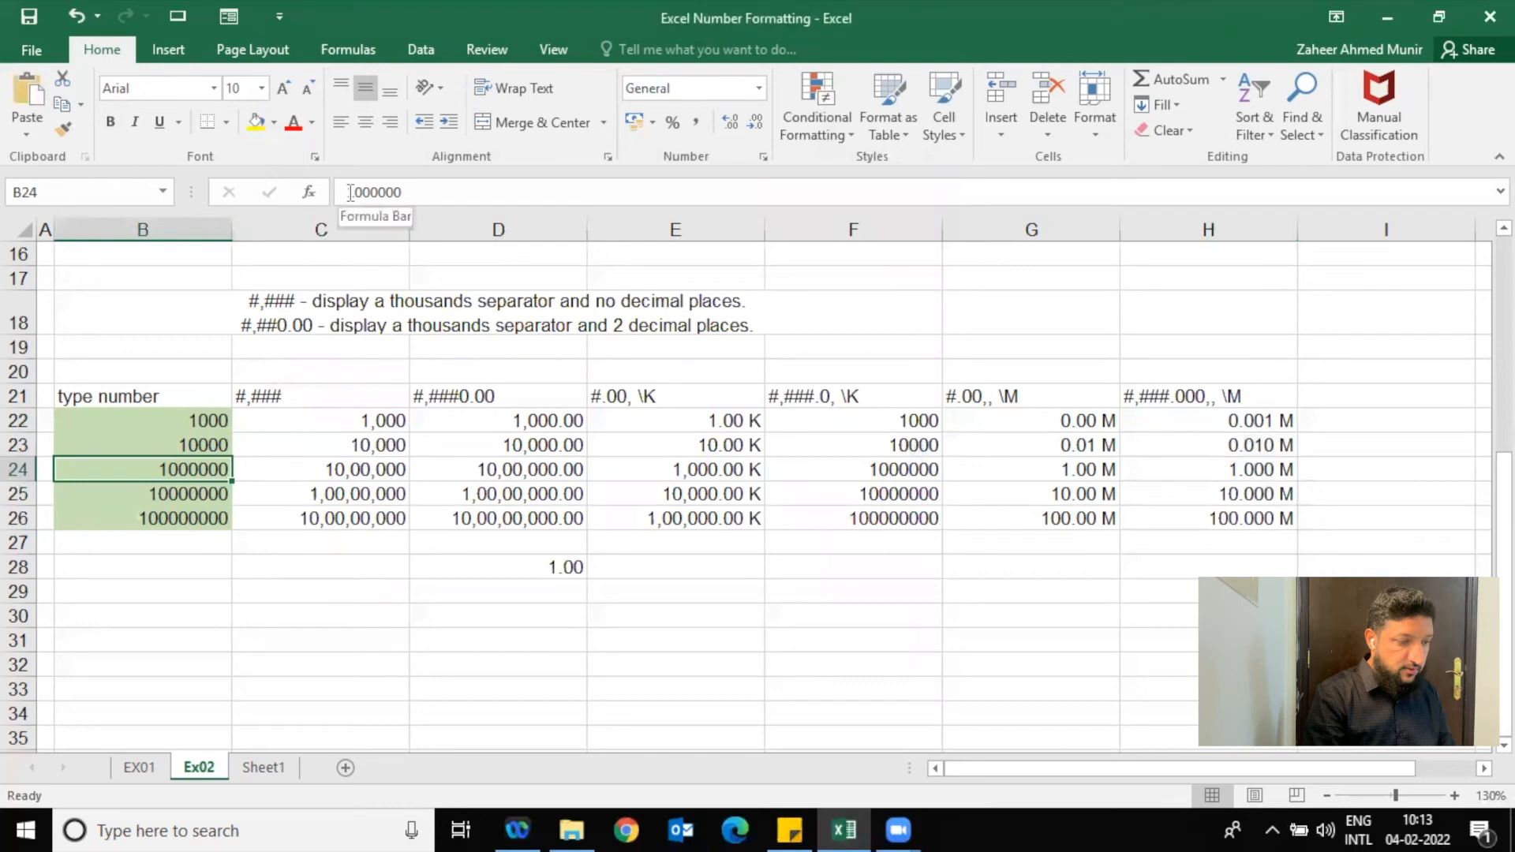
left_click(350, 192)
type("-")
key("Return")
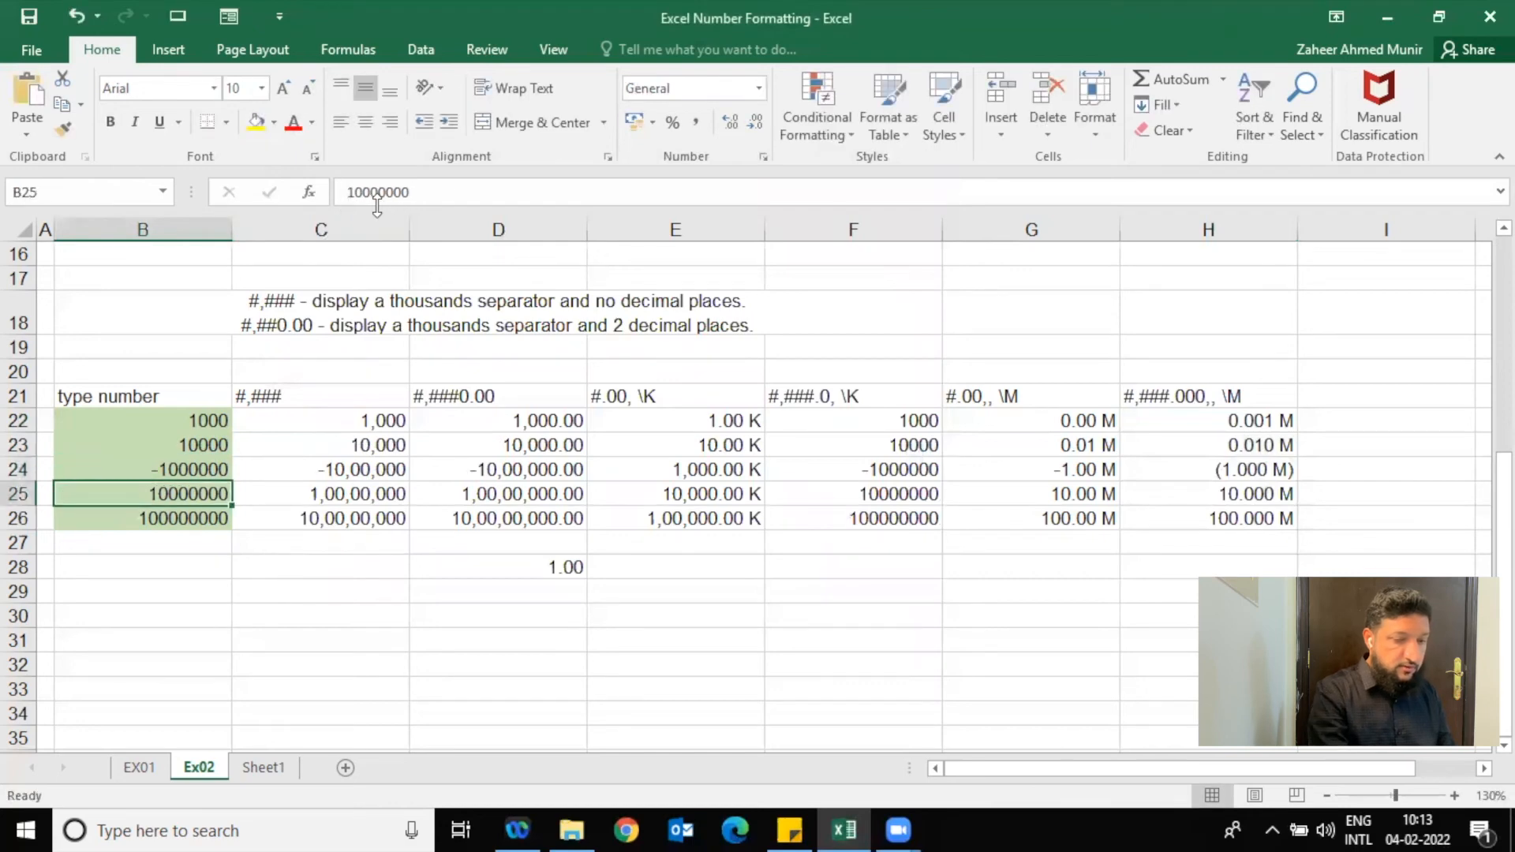
left_click(1251, 468)
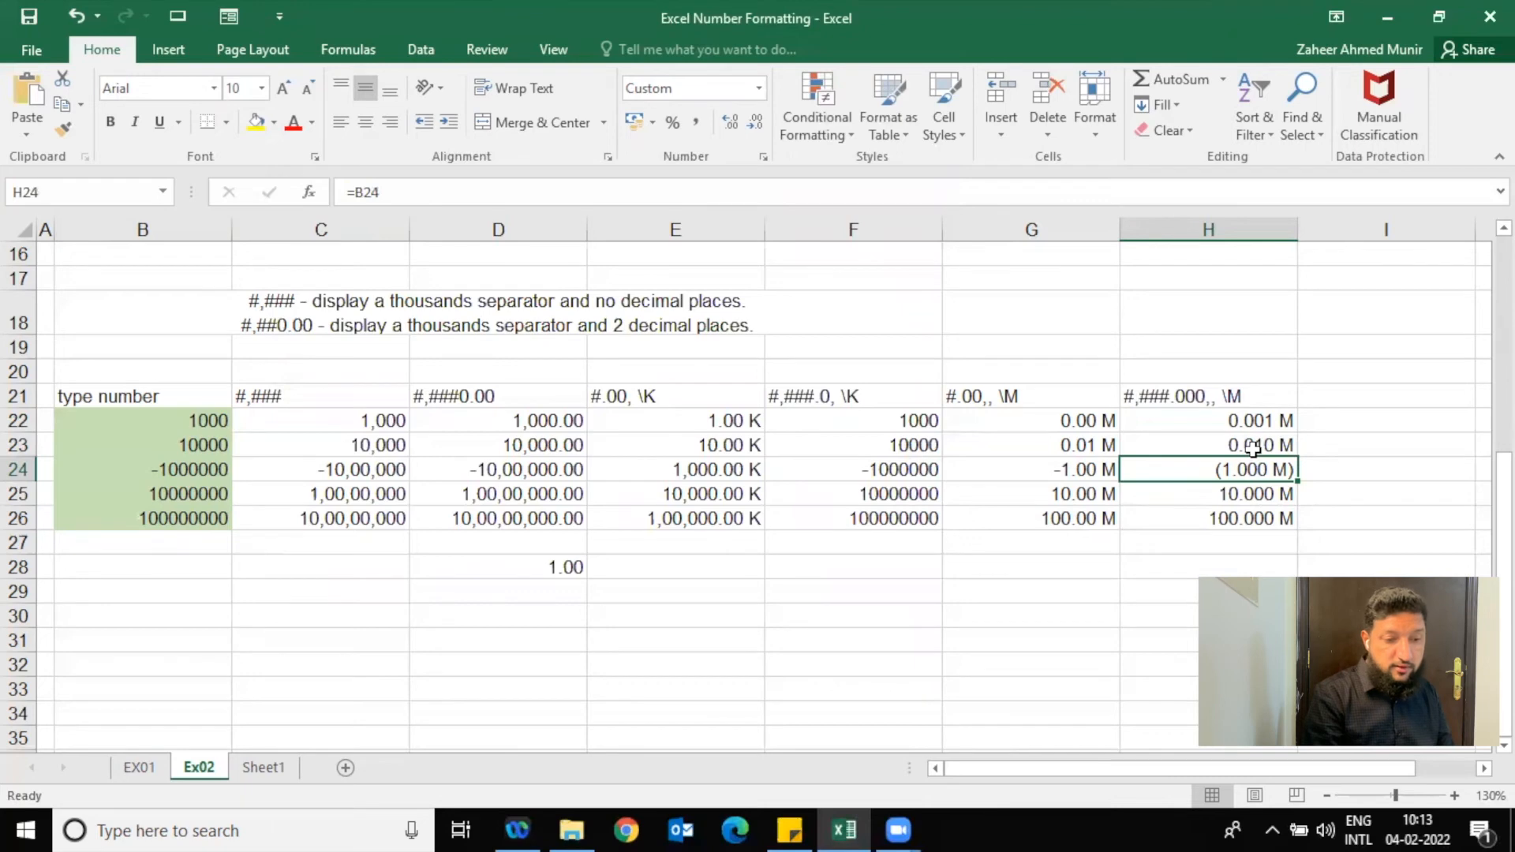
- Color negatives in H22:H26 red by changing the custom format code to #,##0.000,, \M;[Red](#,##0.000,, \M)
left_click_drag(1222, 423, 1224, 517)
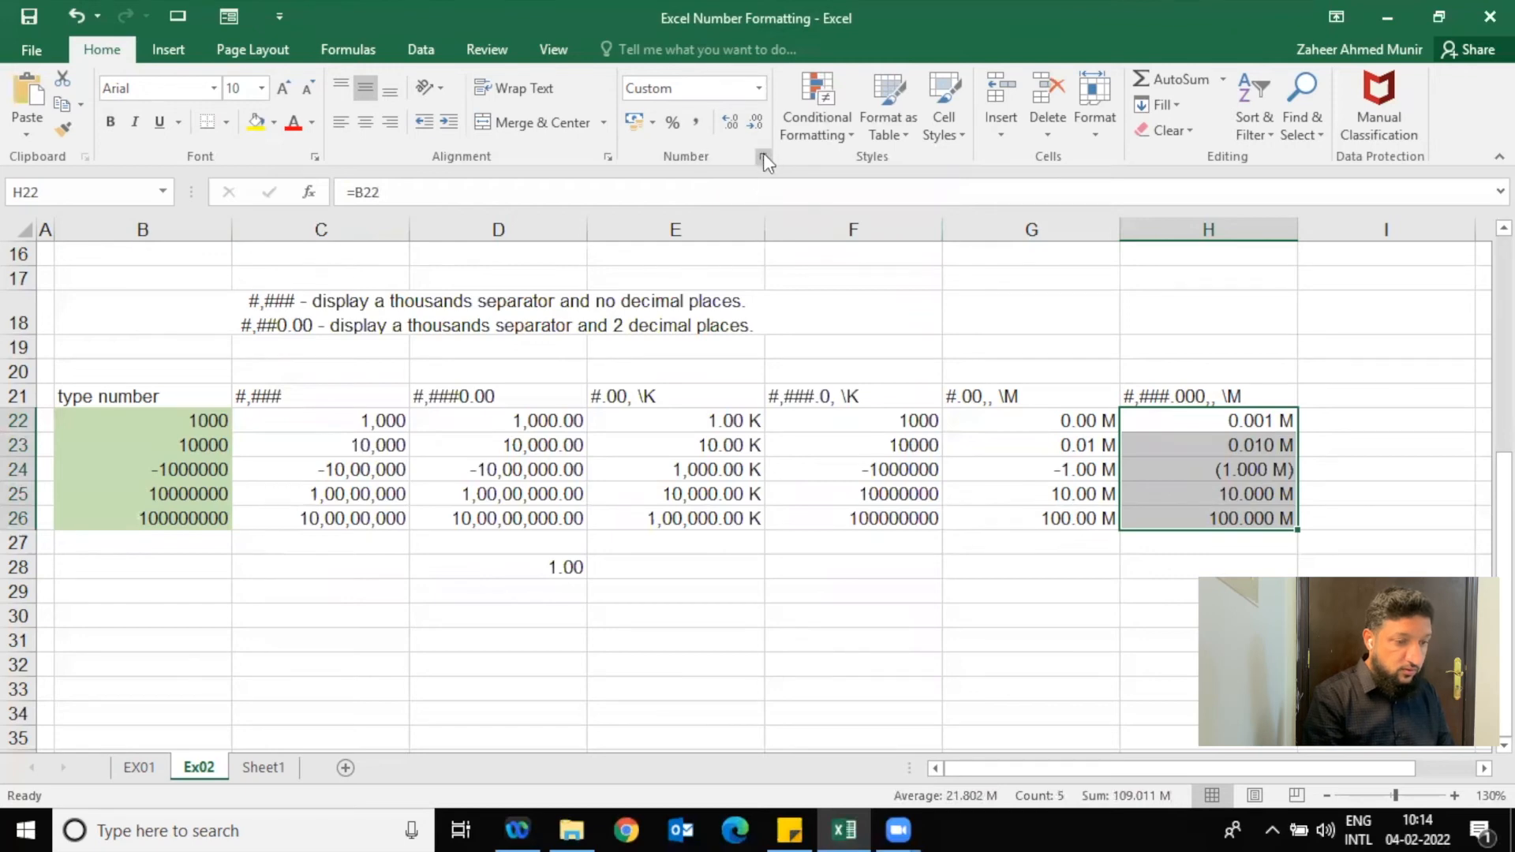
left_click(763, 156)
scroll(584, 387, "down", 1)
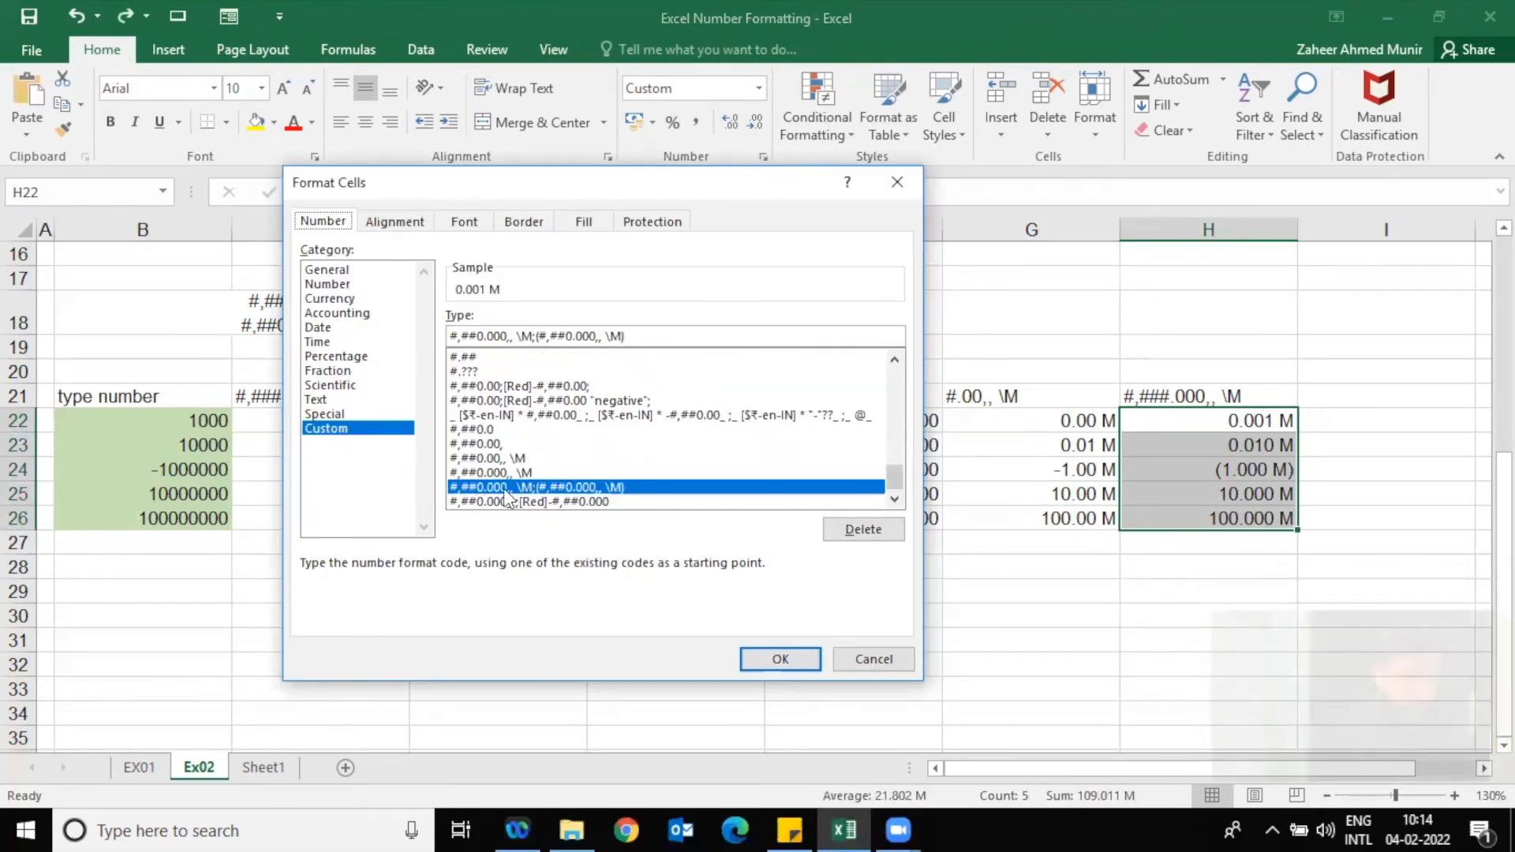
left_click(537, 337)
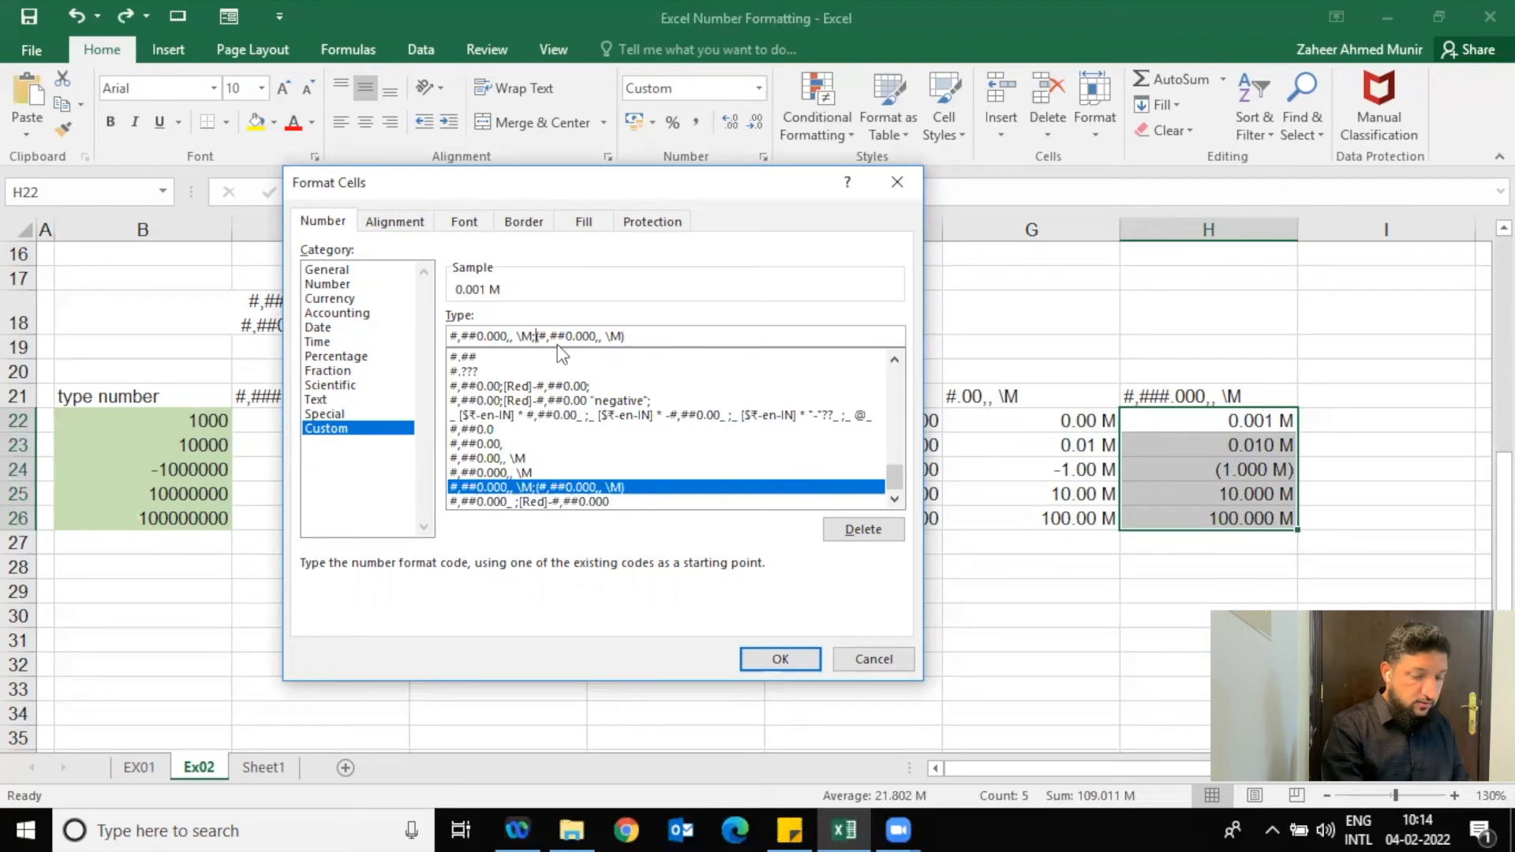
type("[")
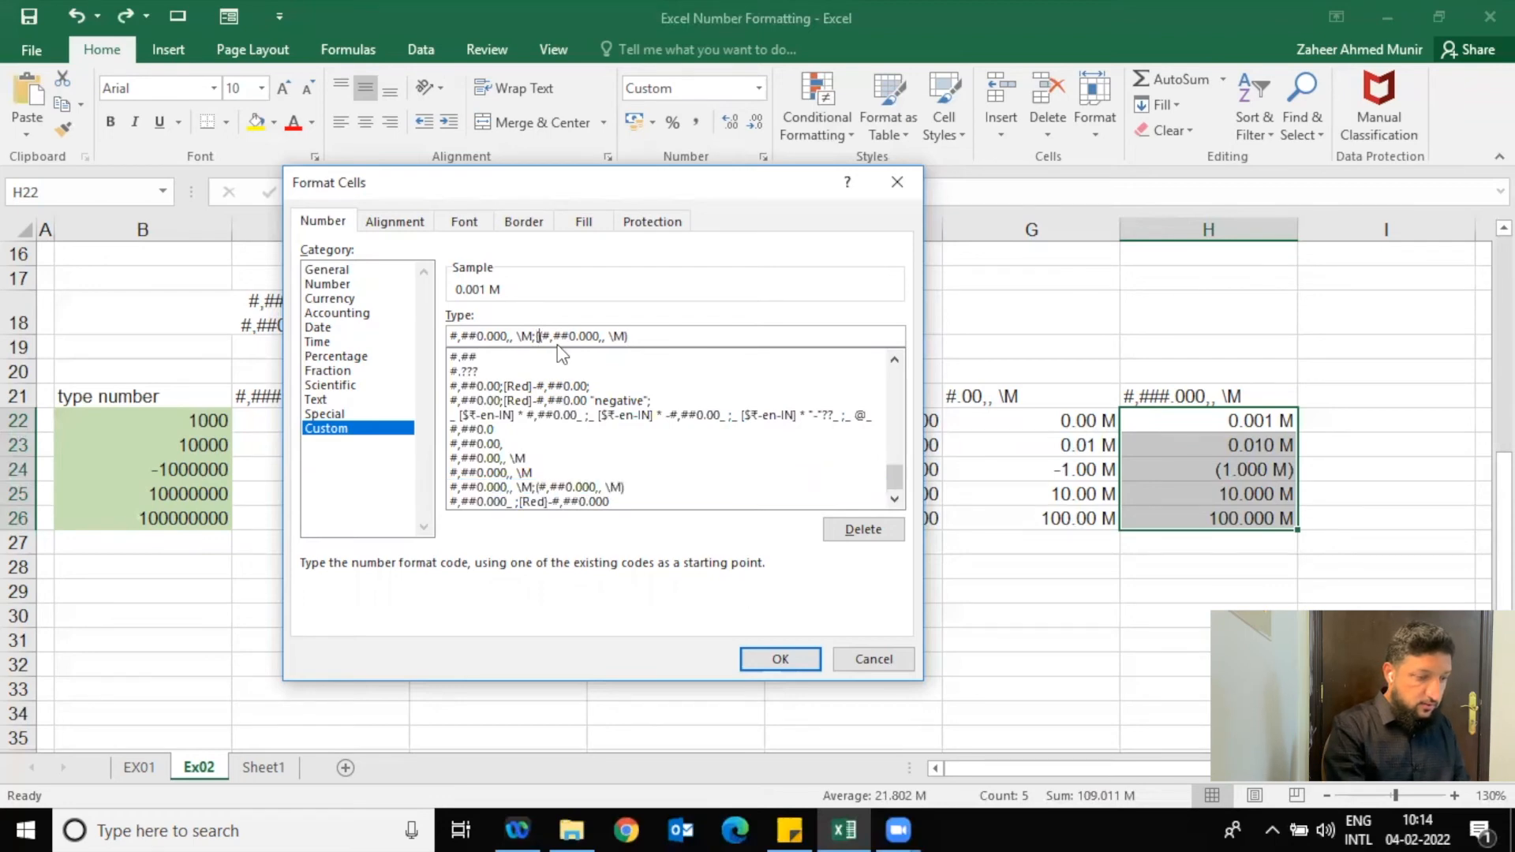
type("Red]")
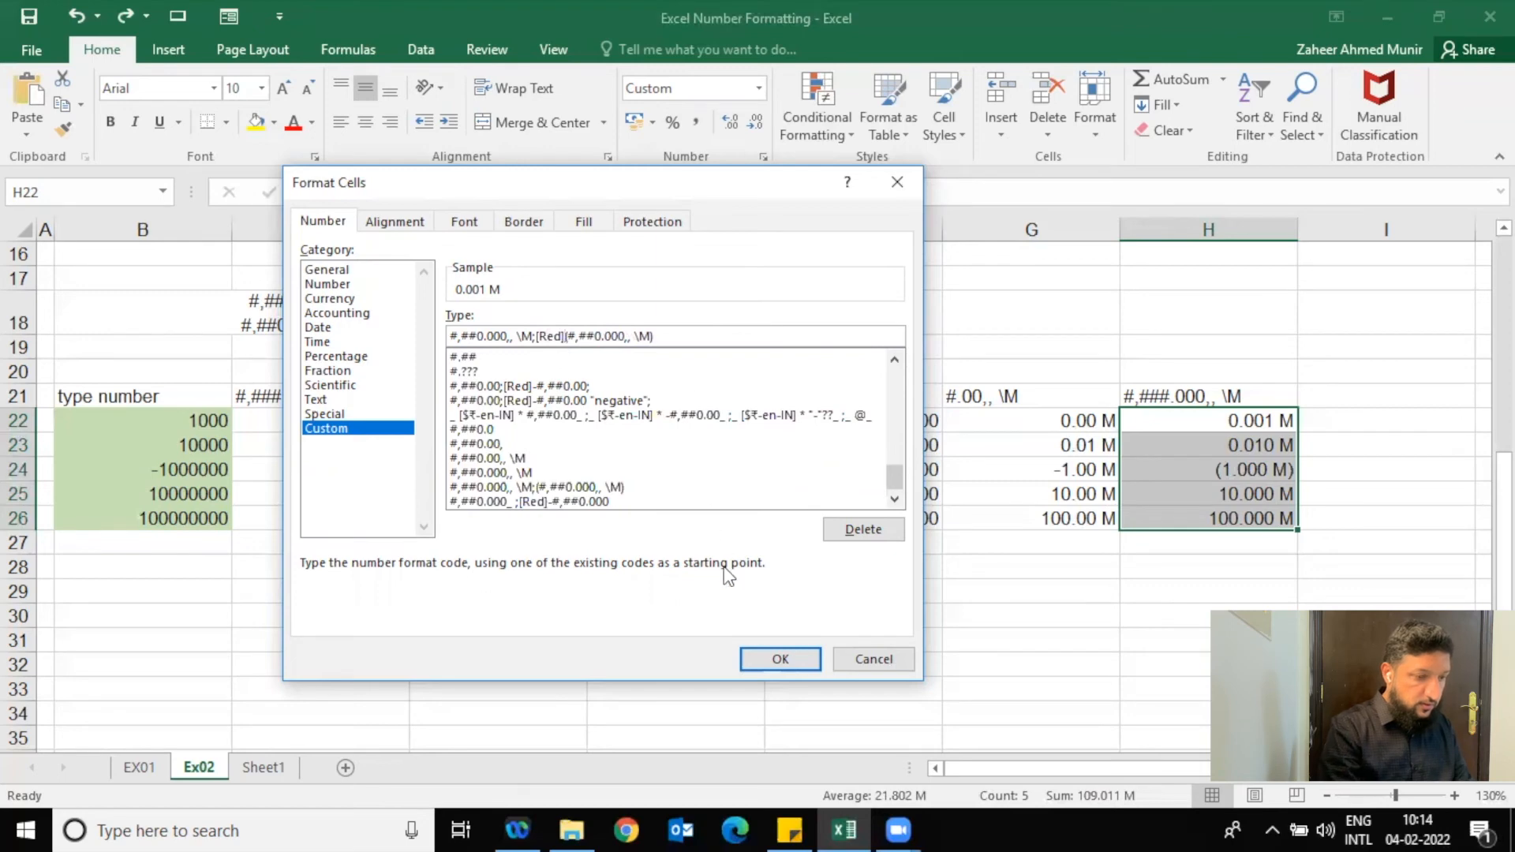
left_click(763, 659)
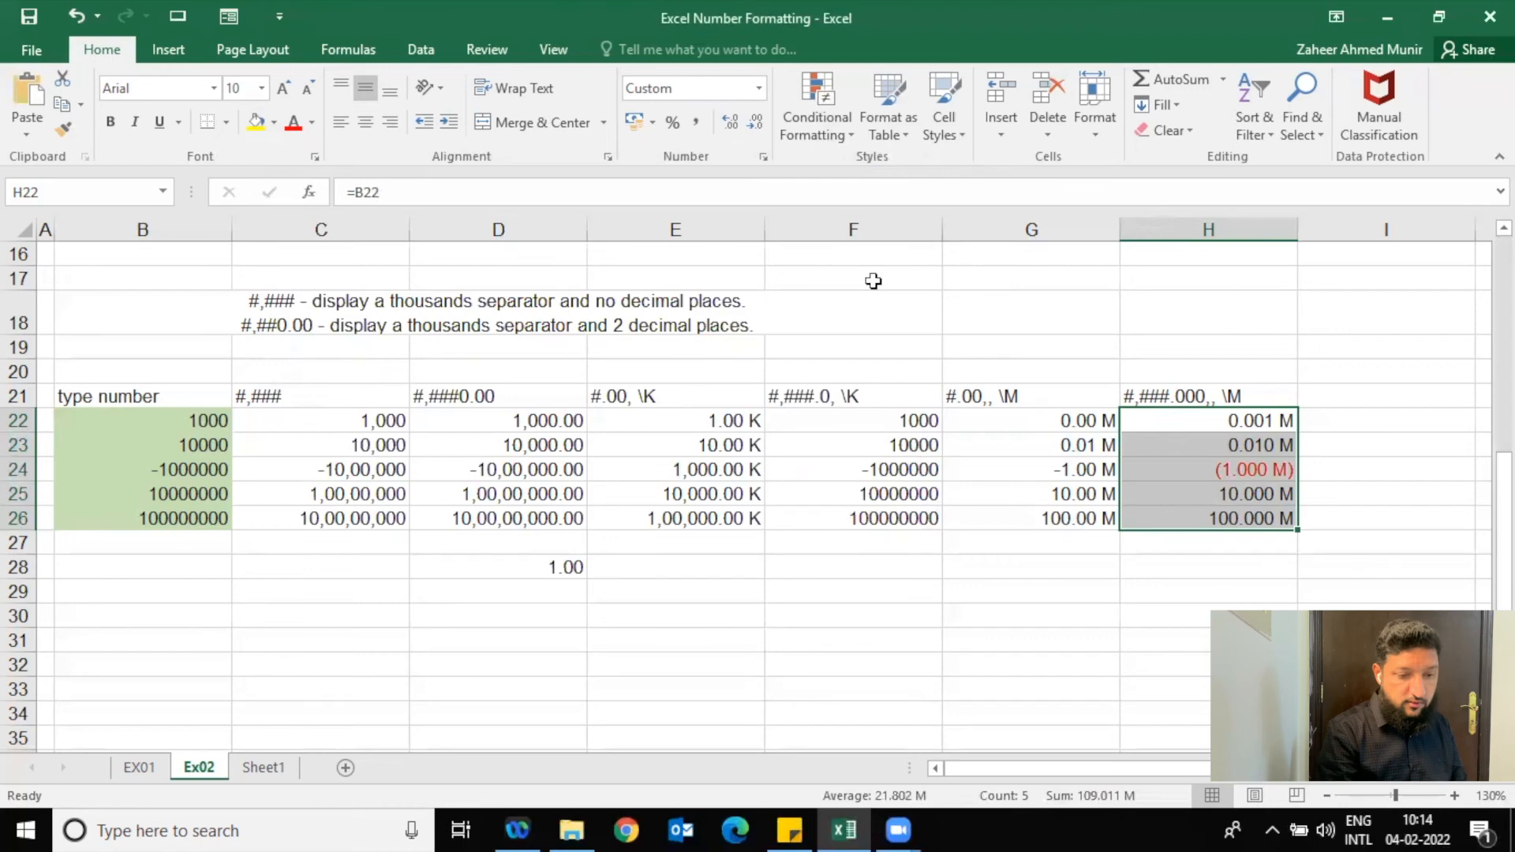
left_click(762, 158)
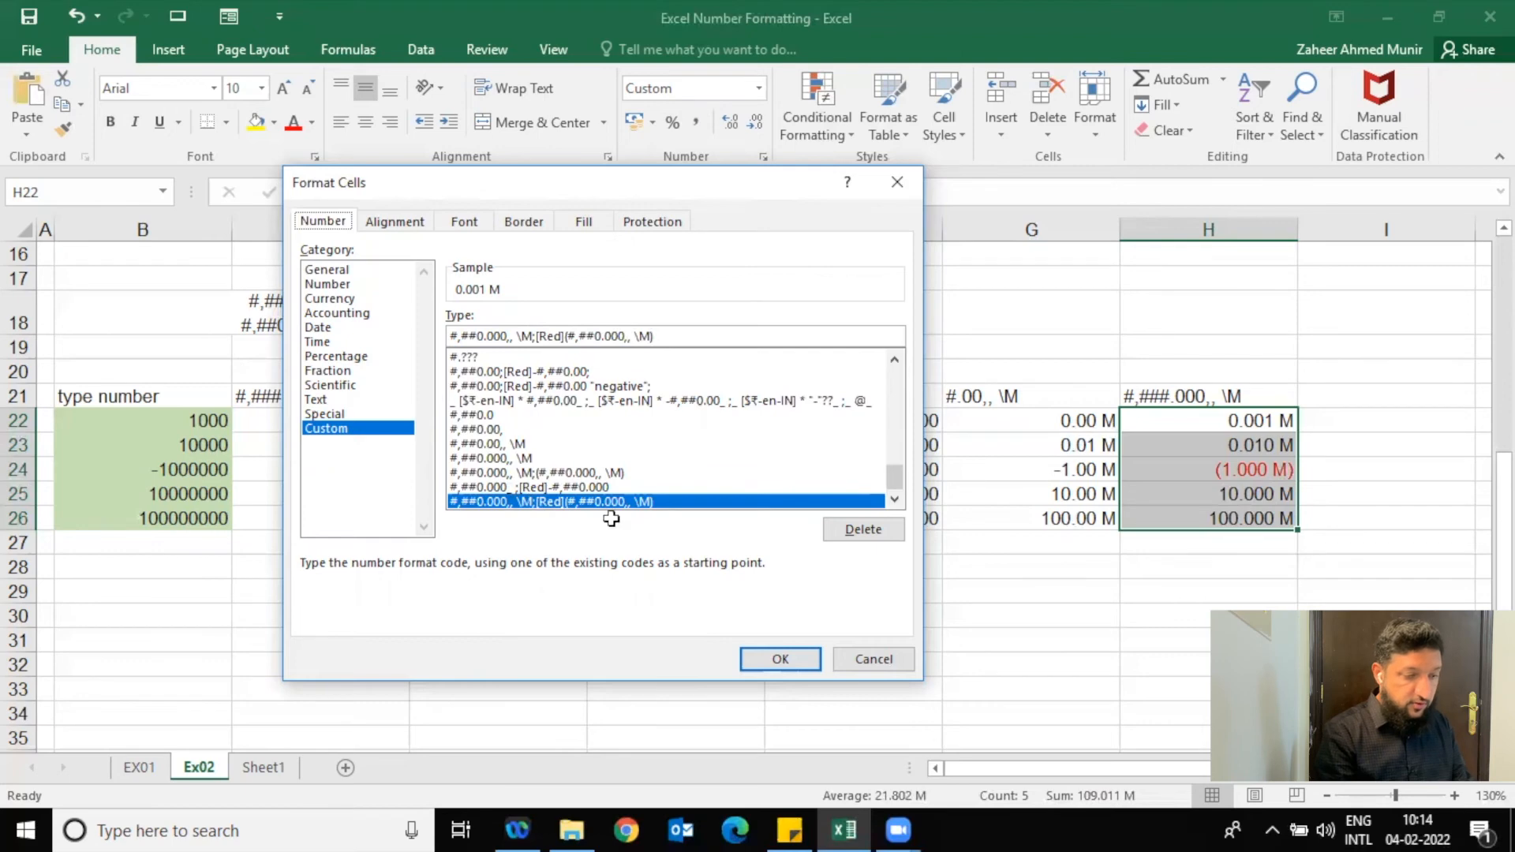
key("Return")
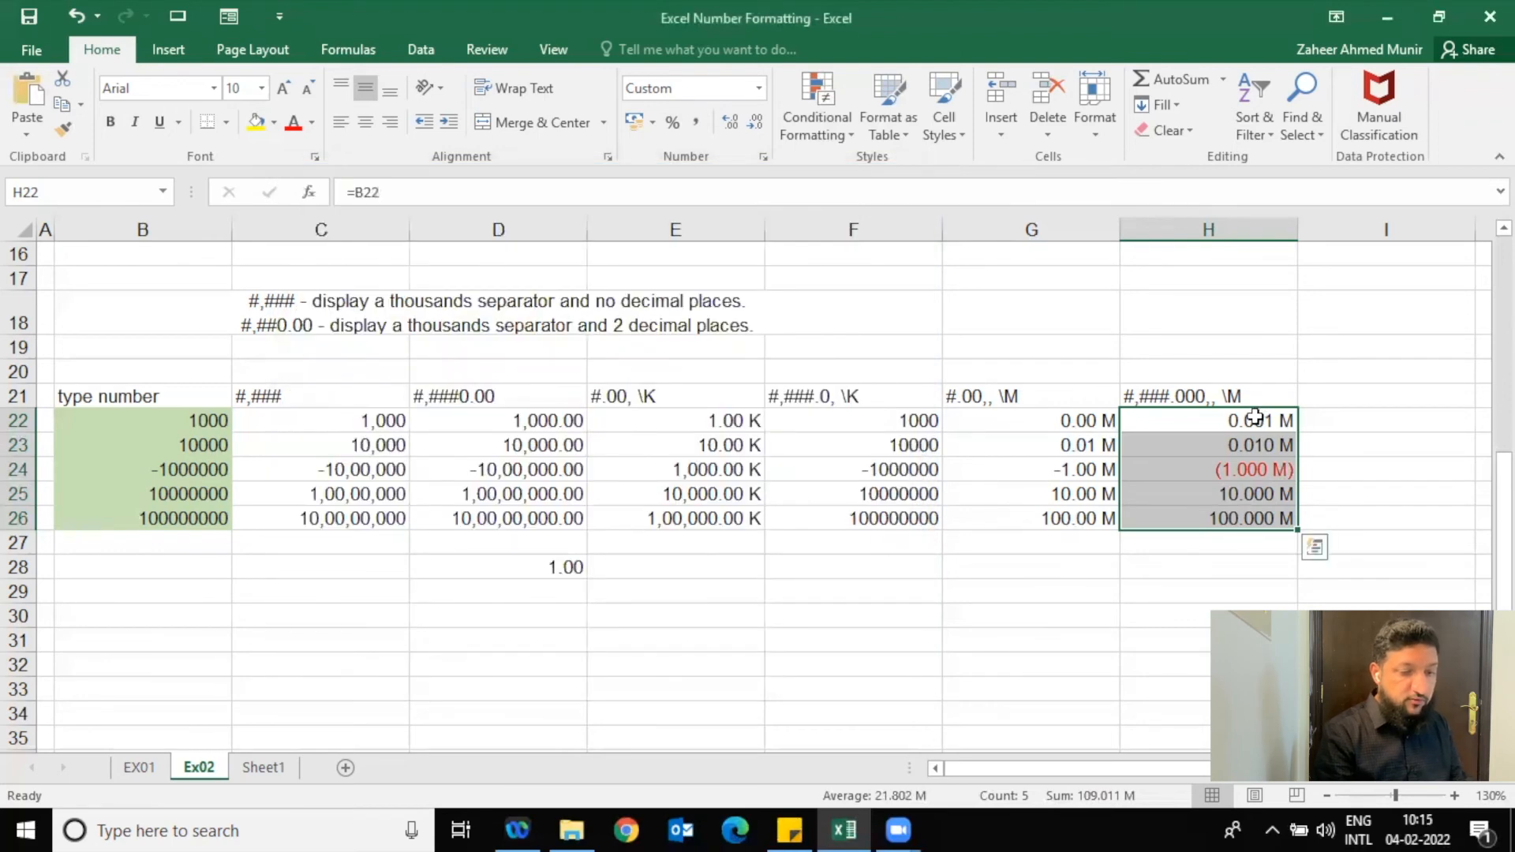
left_click(1255, 417)
- Enter 10000000 in E31 and set the cell's number format to General
left_click(683, 645)
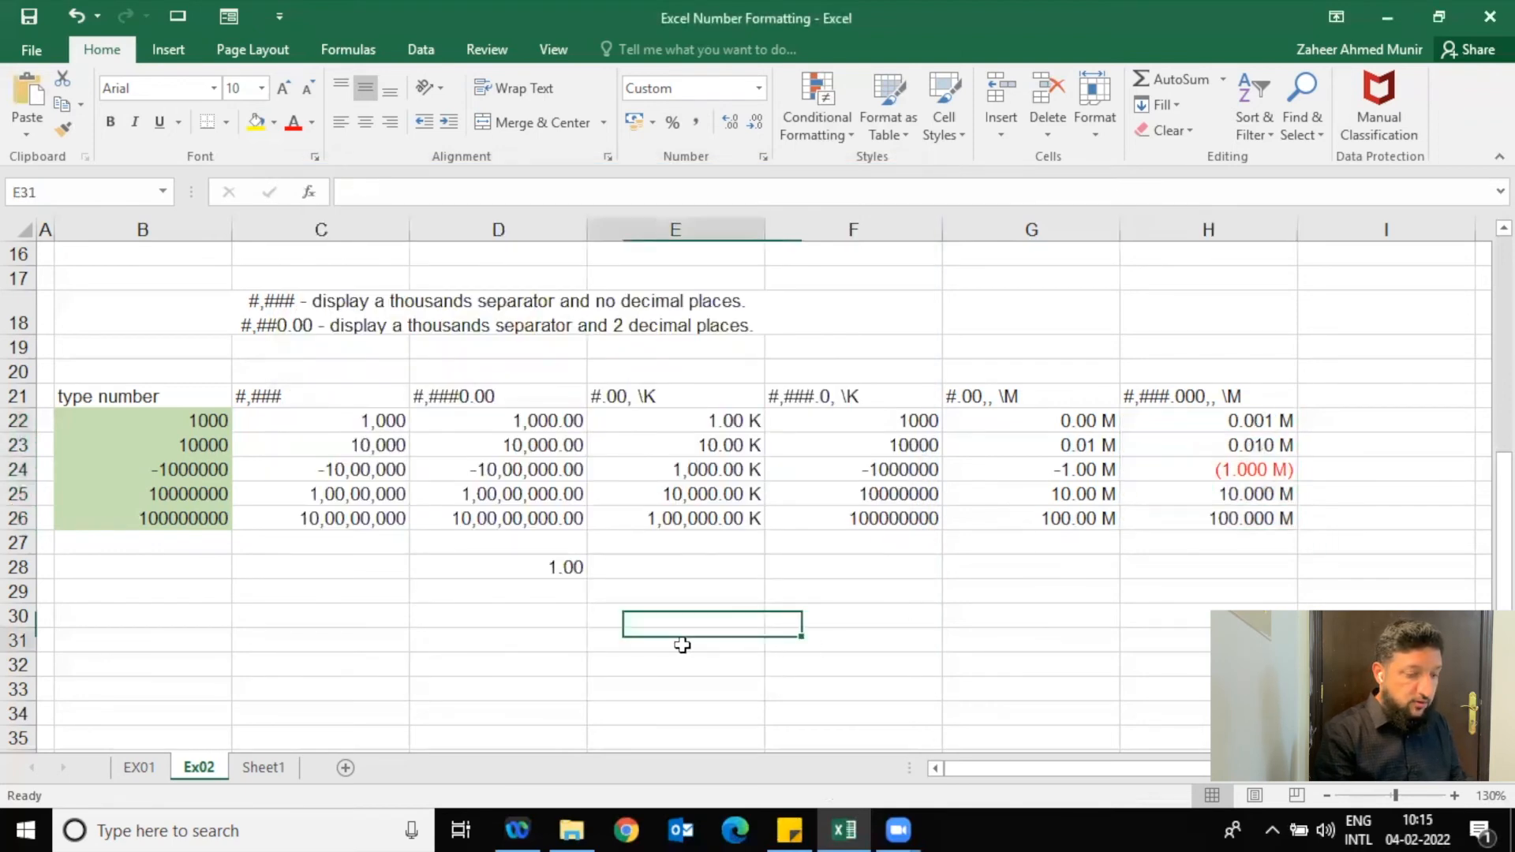
type("10000000")
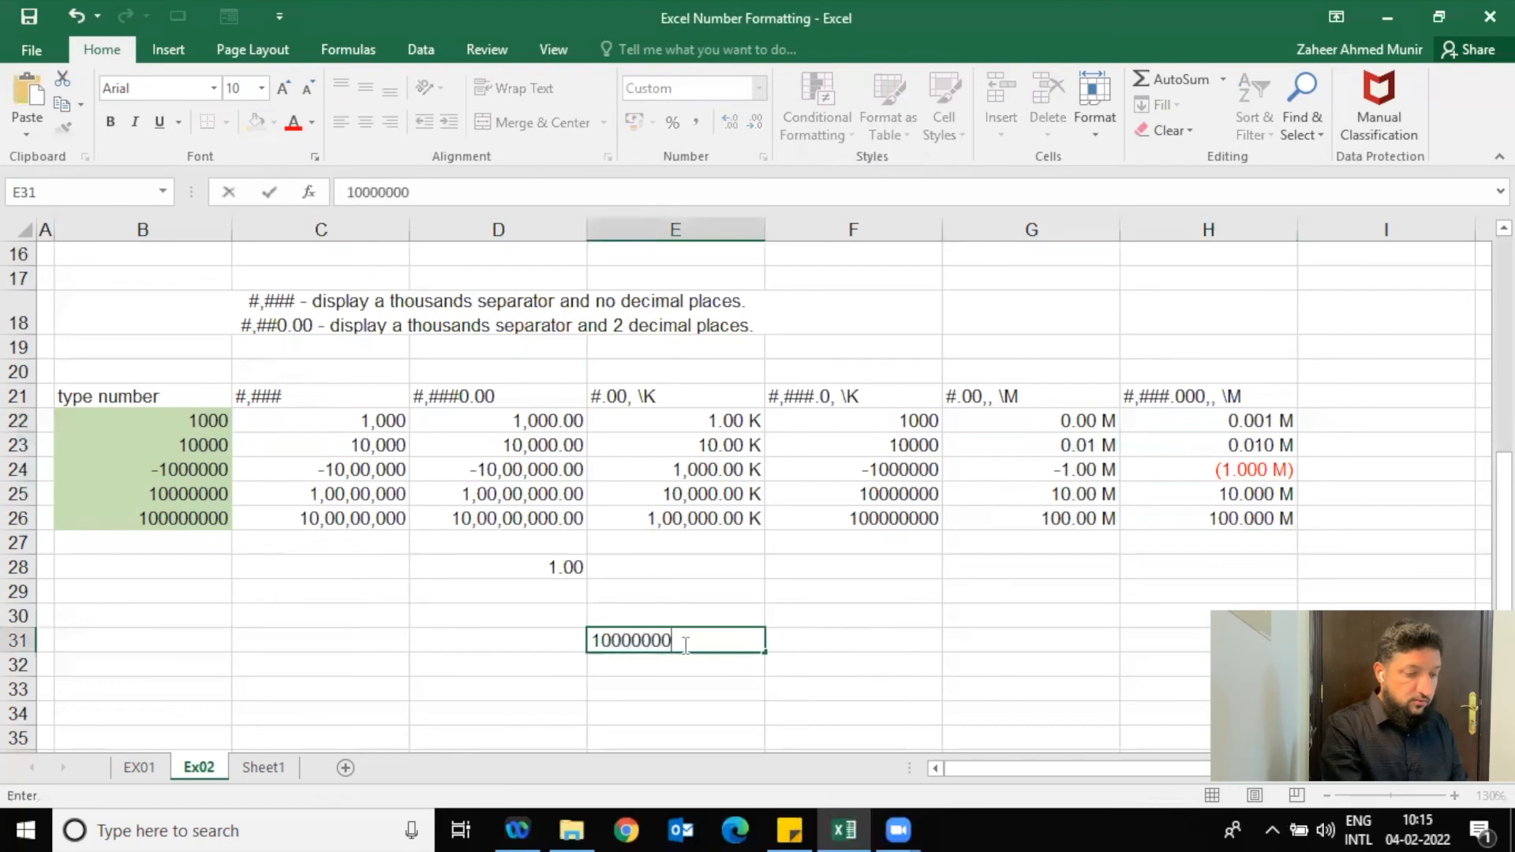
key("Return")
left_click(685, 645)
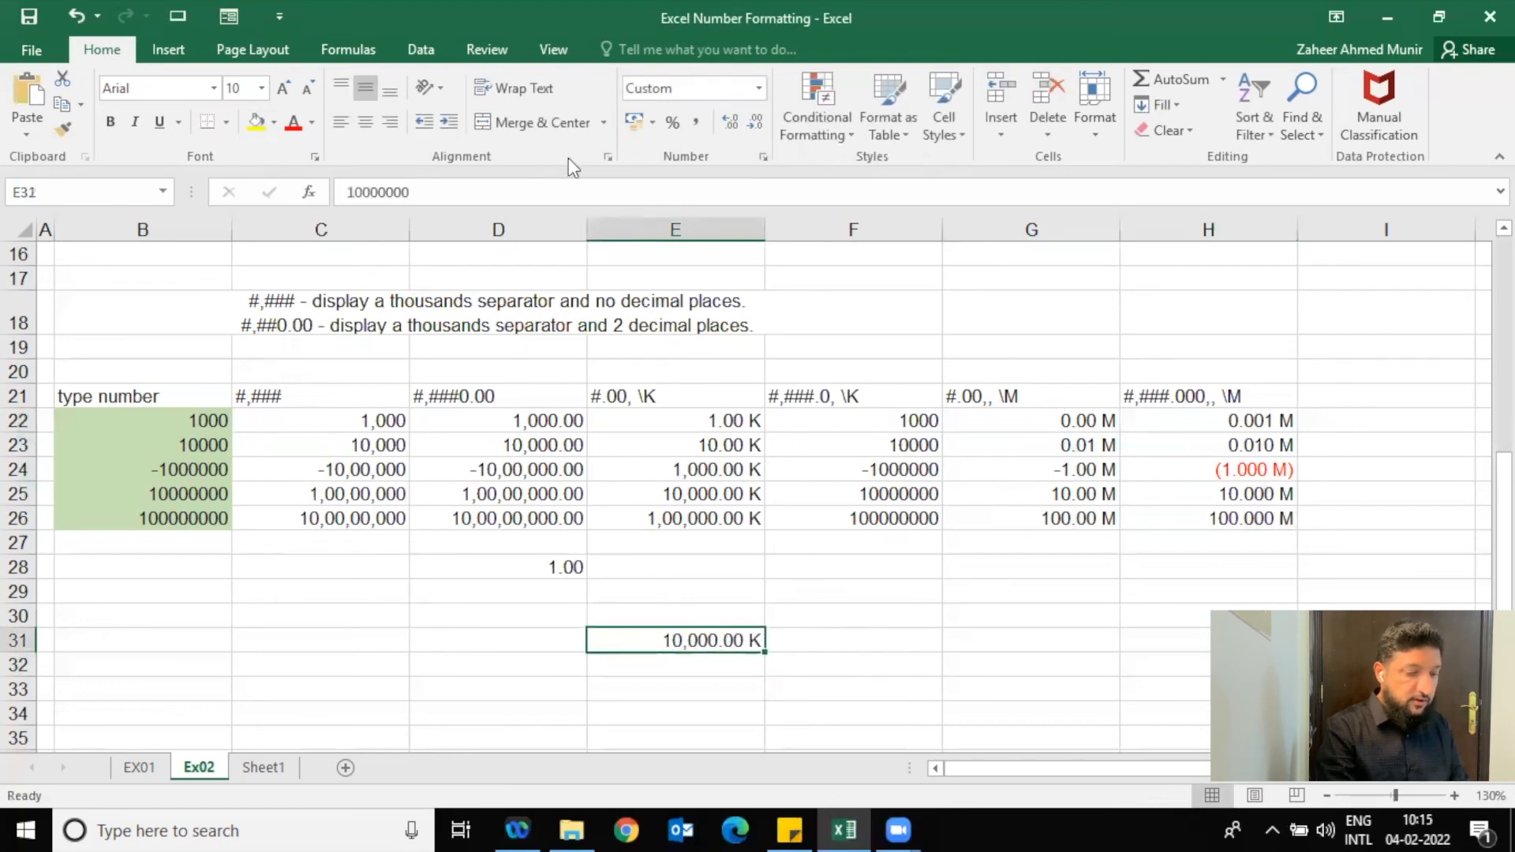
left_click(757, 88)
left_click(731, 125)
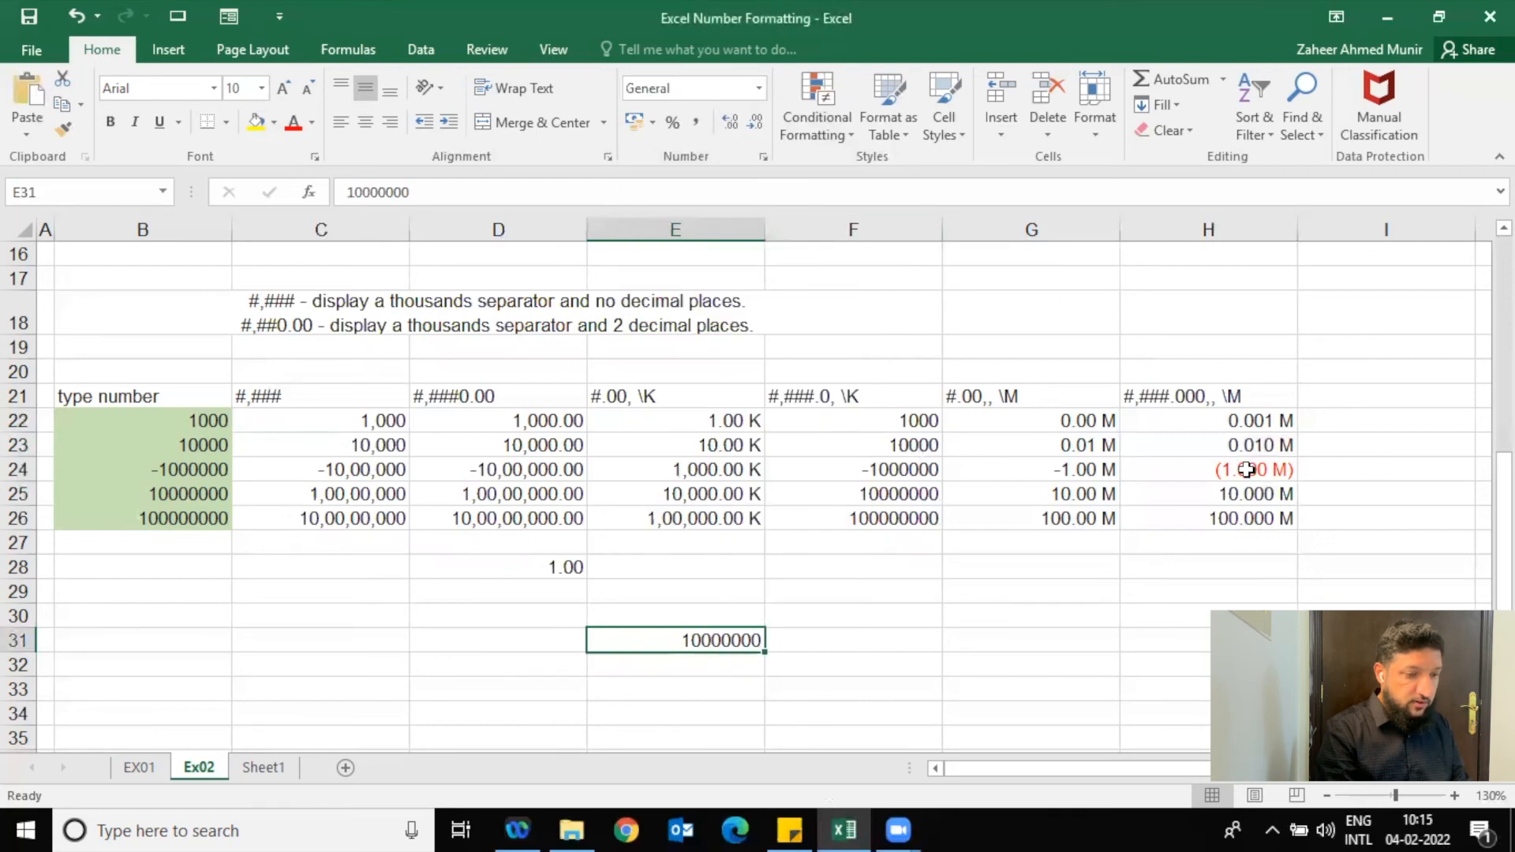
- Copy the number format of H22 onto E31 with Format Painter and undo the paste
left_click(1245, 426)
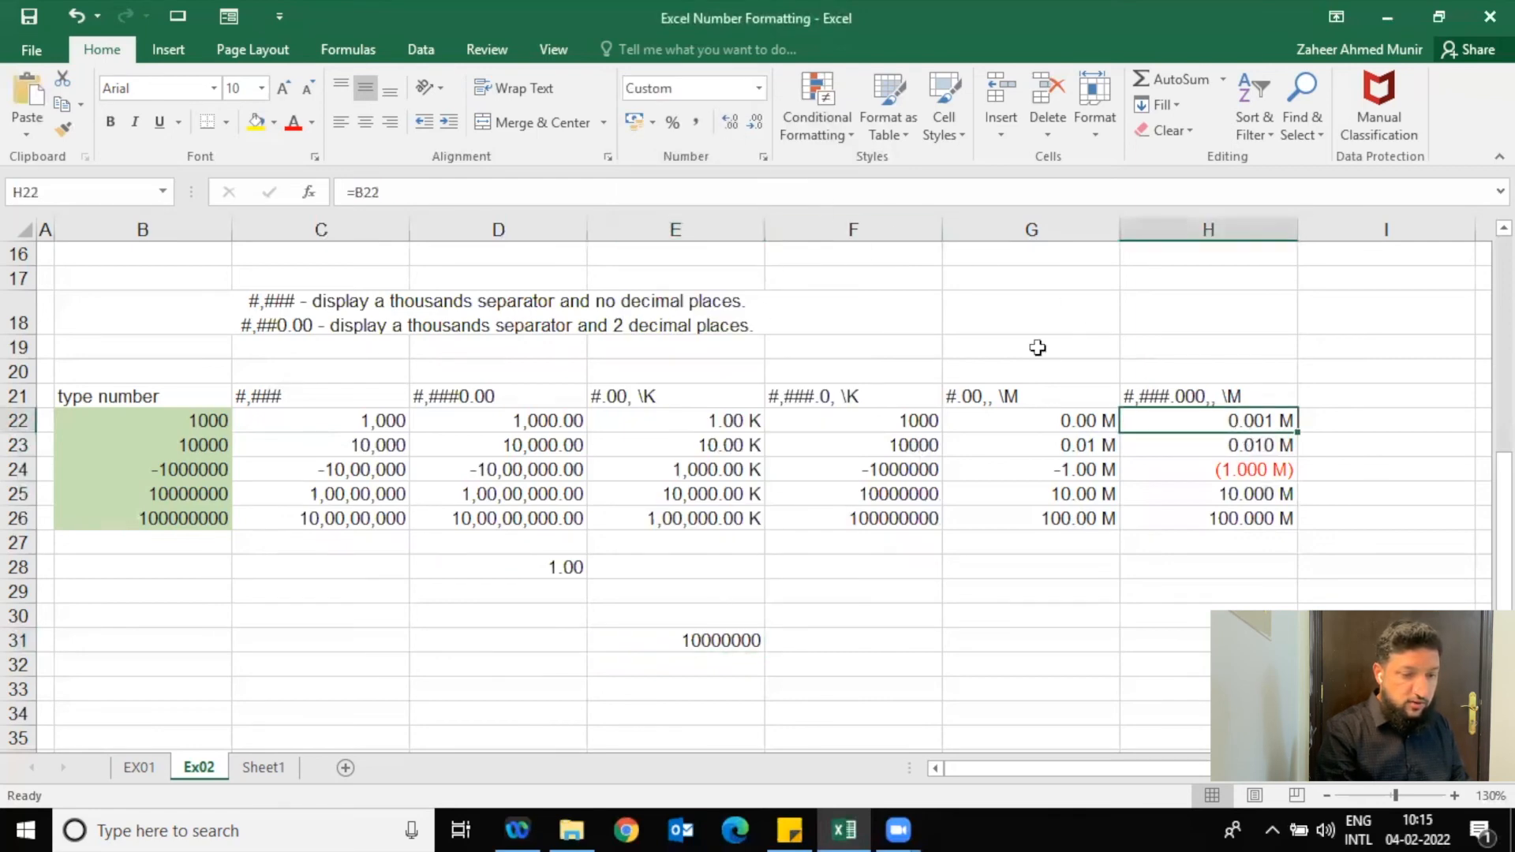
left_click(64, 128)
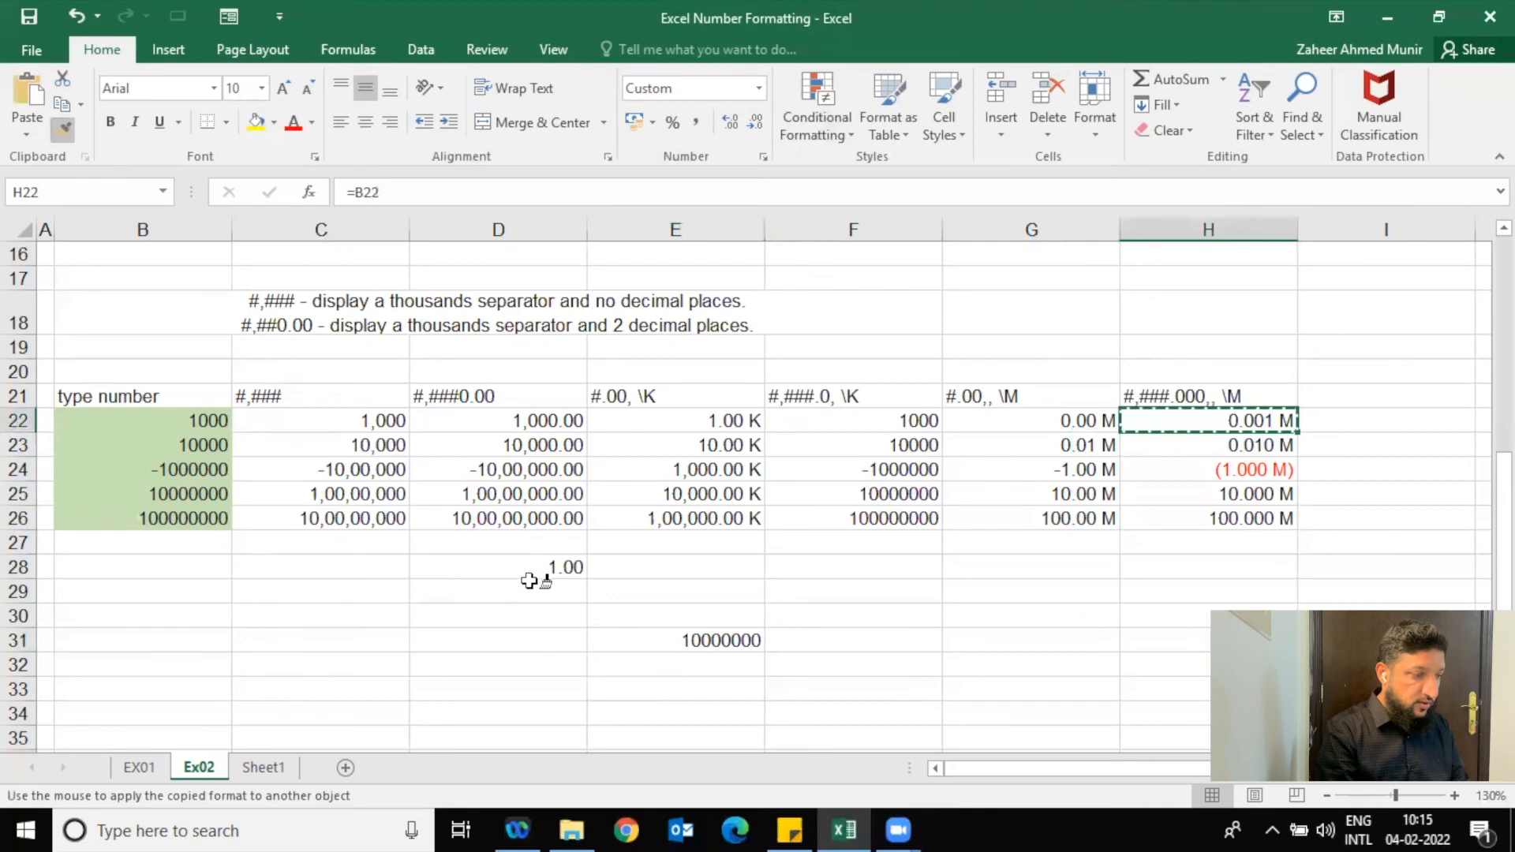
left_click(653, 638)
key("ctrl+z")
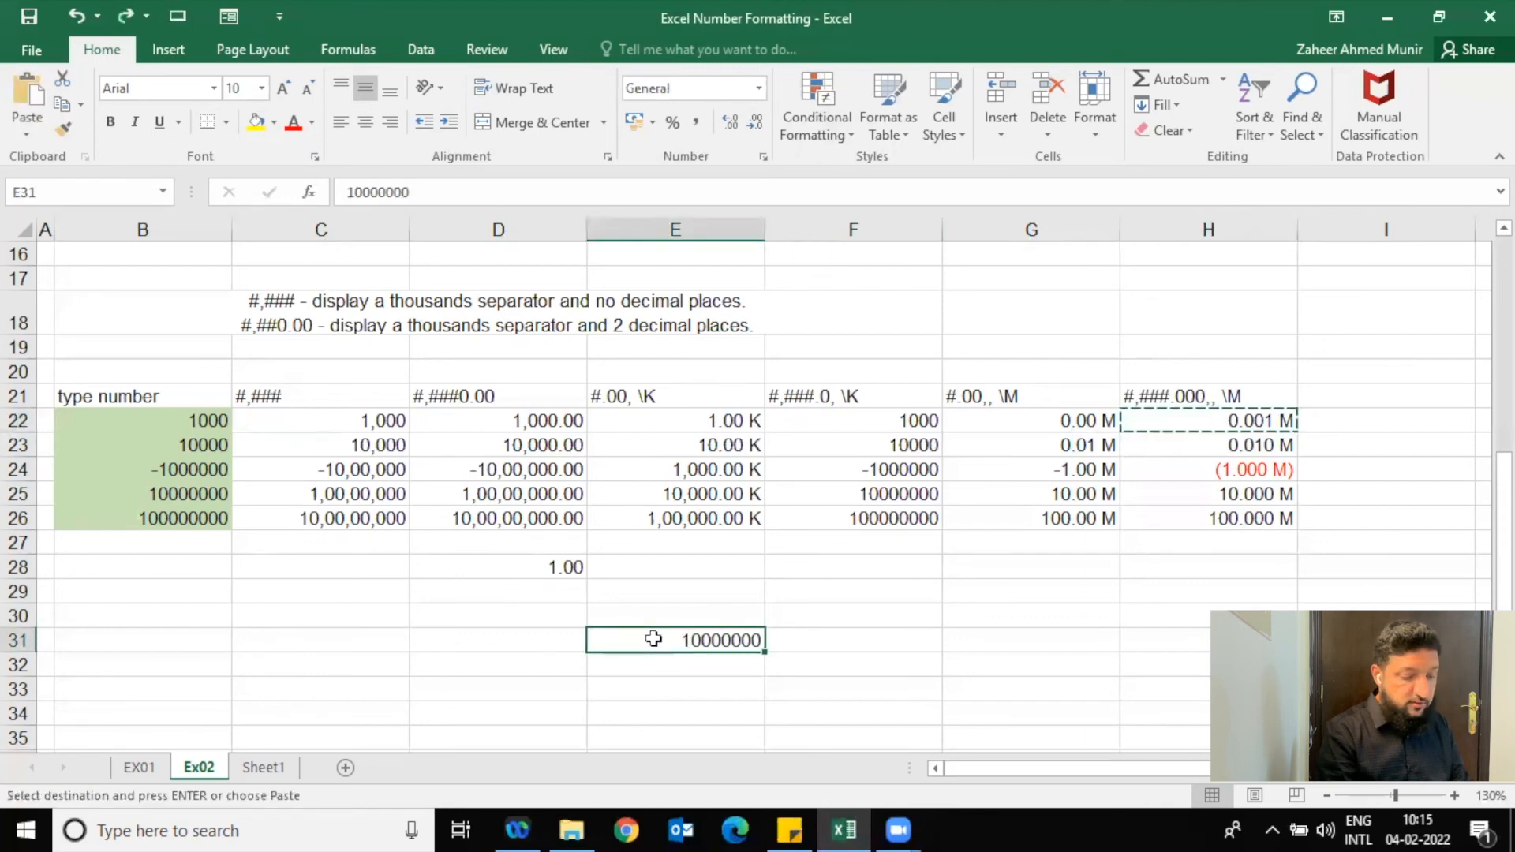
- Apply the existing custom number format #,##0.000,, \M;(#,##0.000,, \M) to cell E31
left_click(762, 161)
left_click(384, 429)
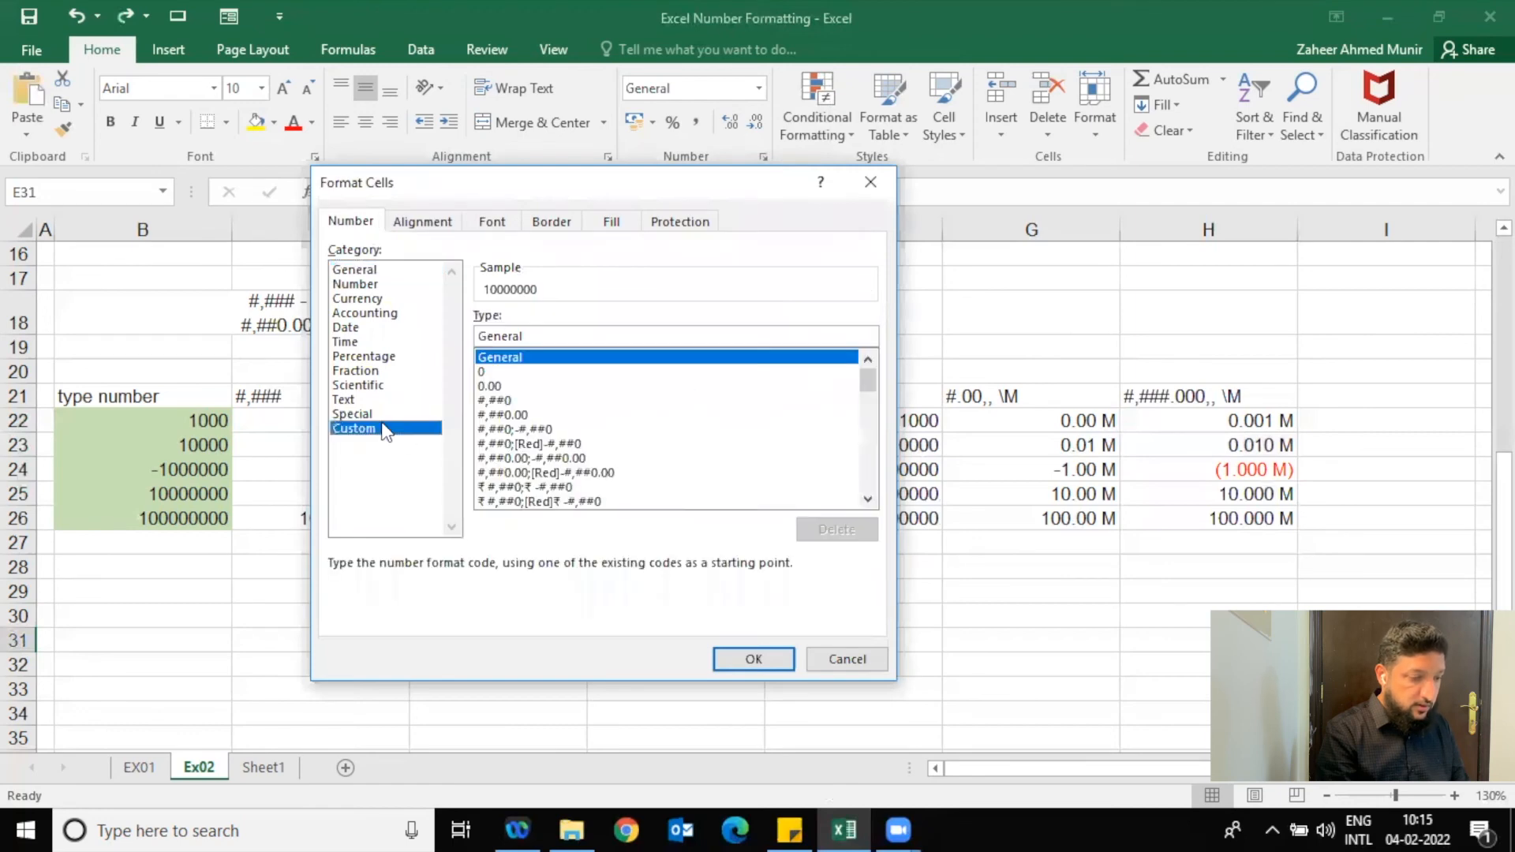
left_click_drag(863, 386, 860, 483)
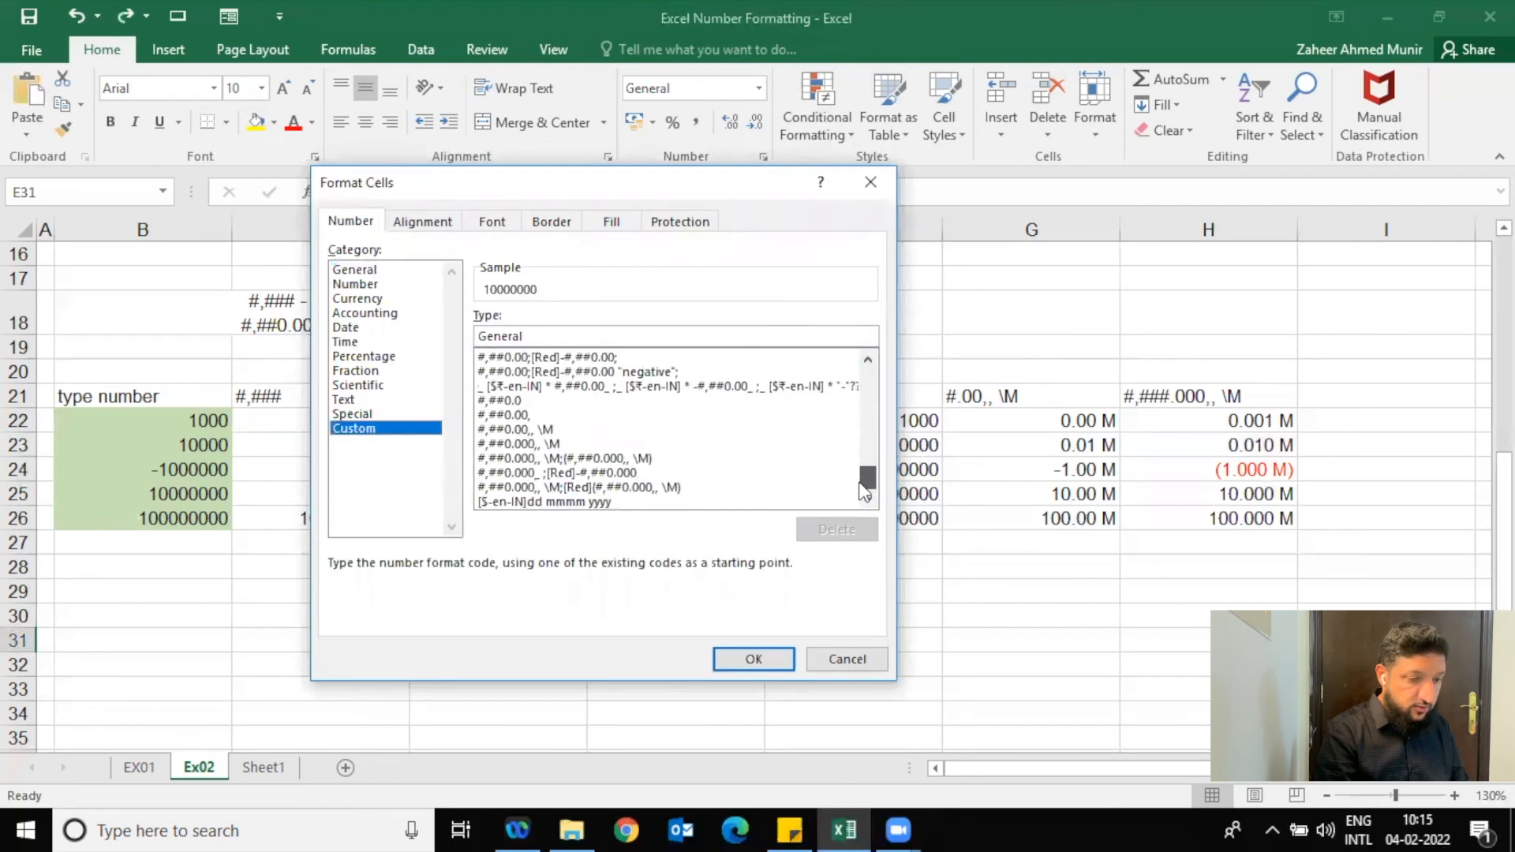
scroll(866, 501, "up", 1)
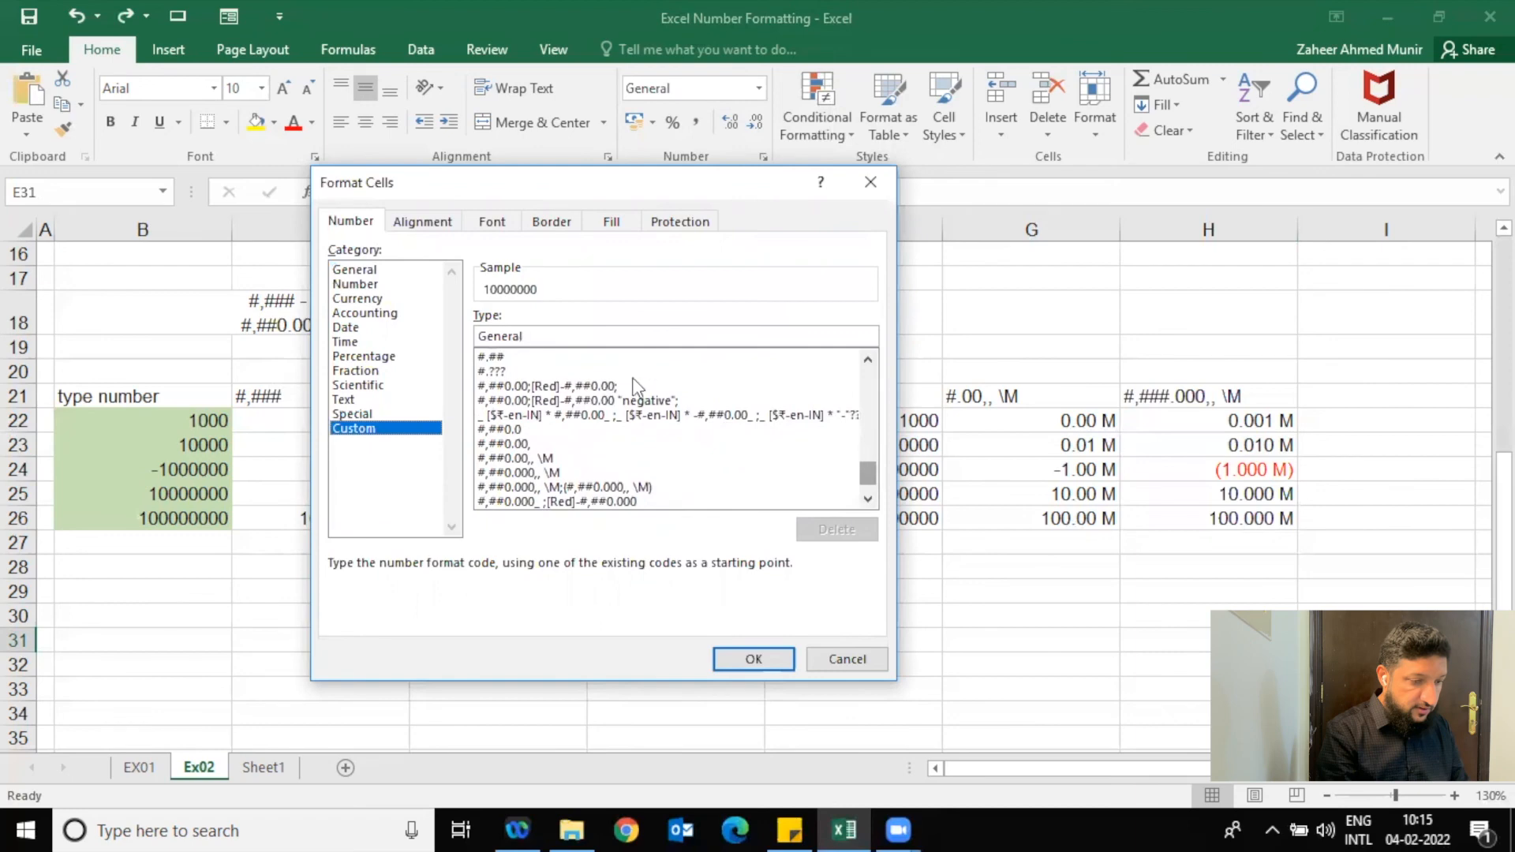
left_click(381, 287)
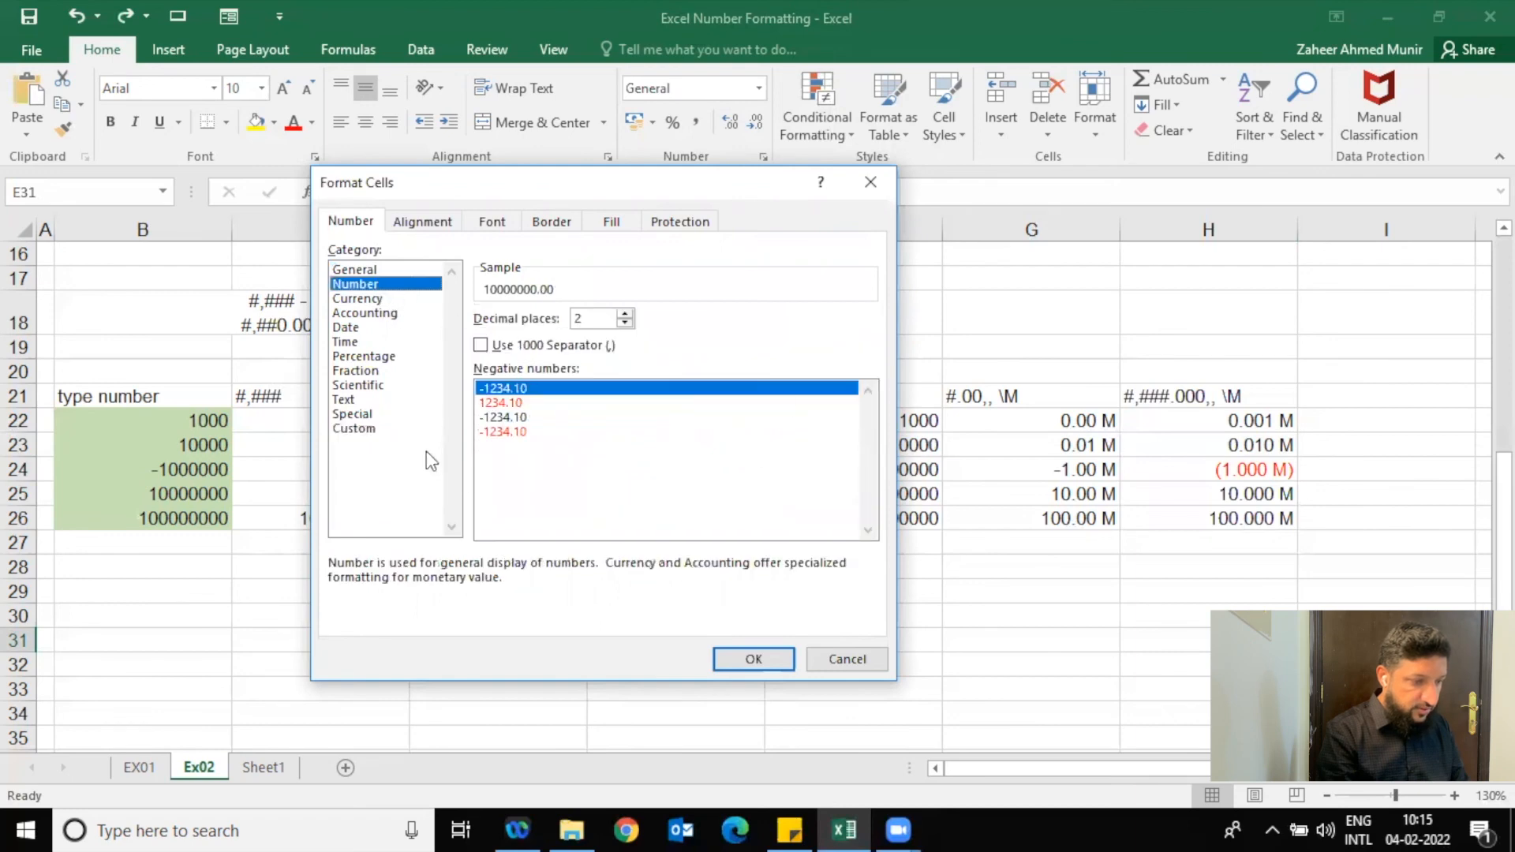
left_click(387, 428)
left_click_drag(865, 383, 886, 477)
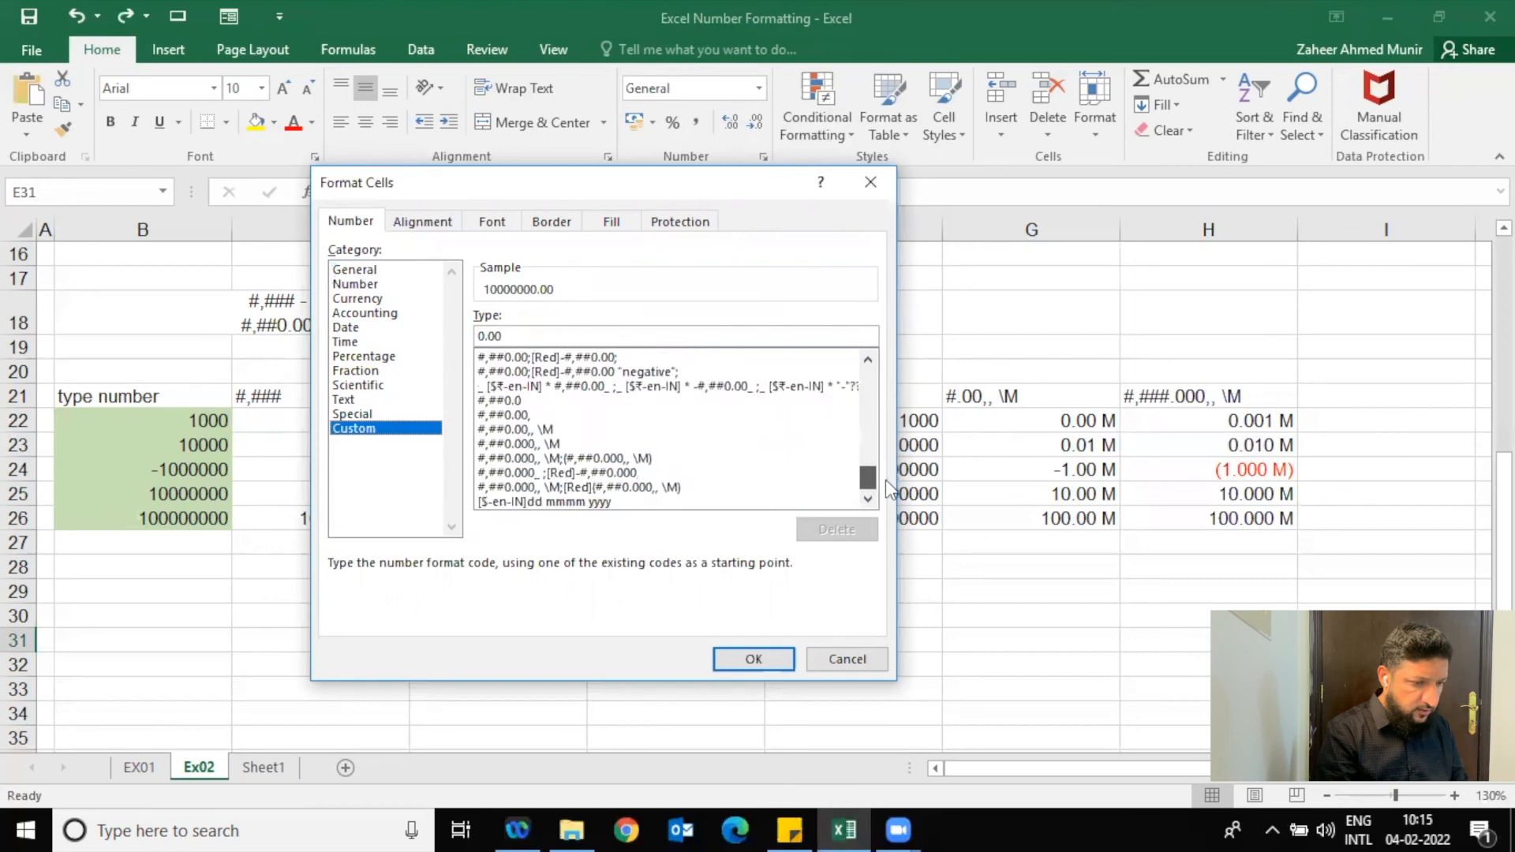
left_click(651, 460)
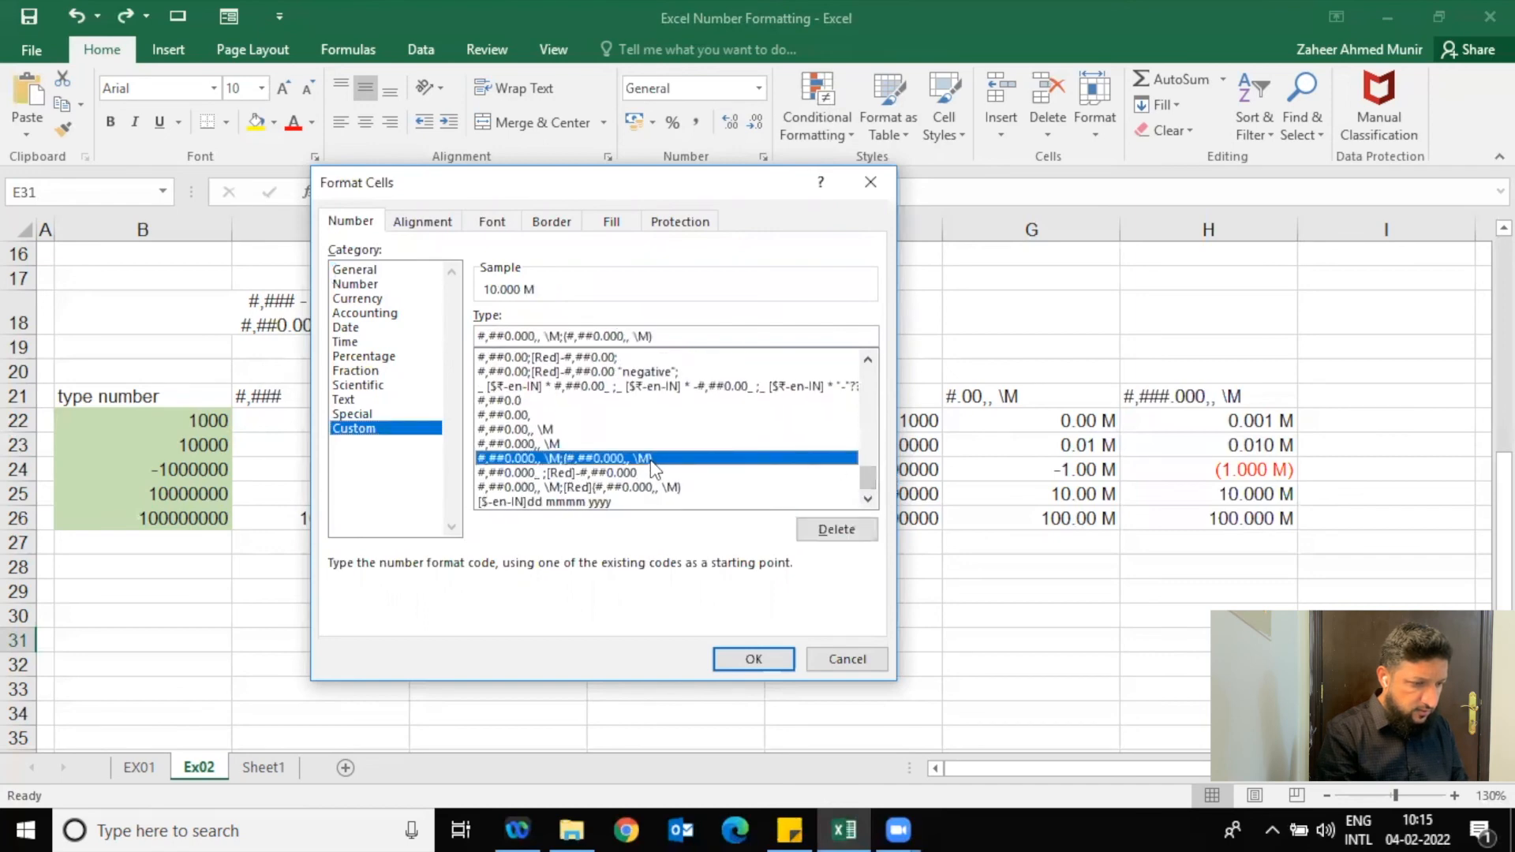
left_click(743, 658)
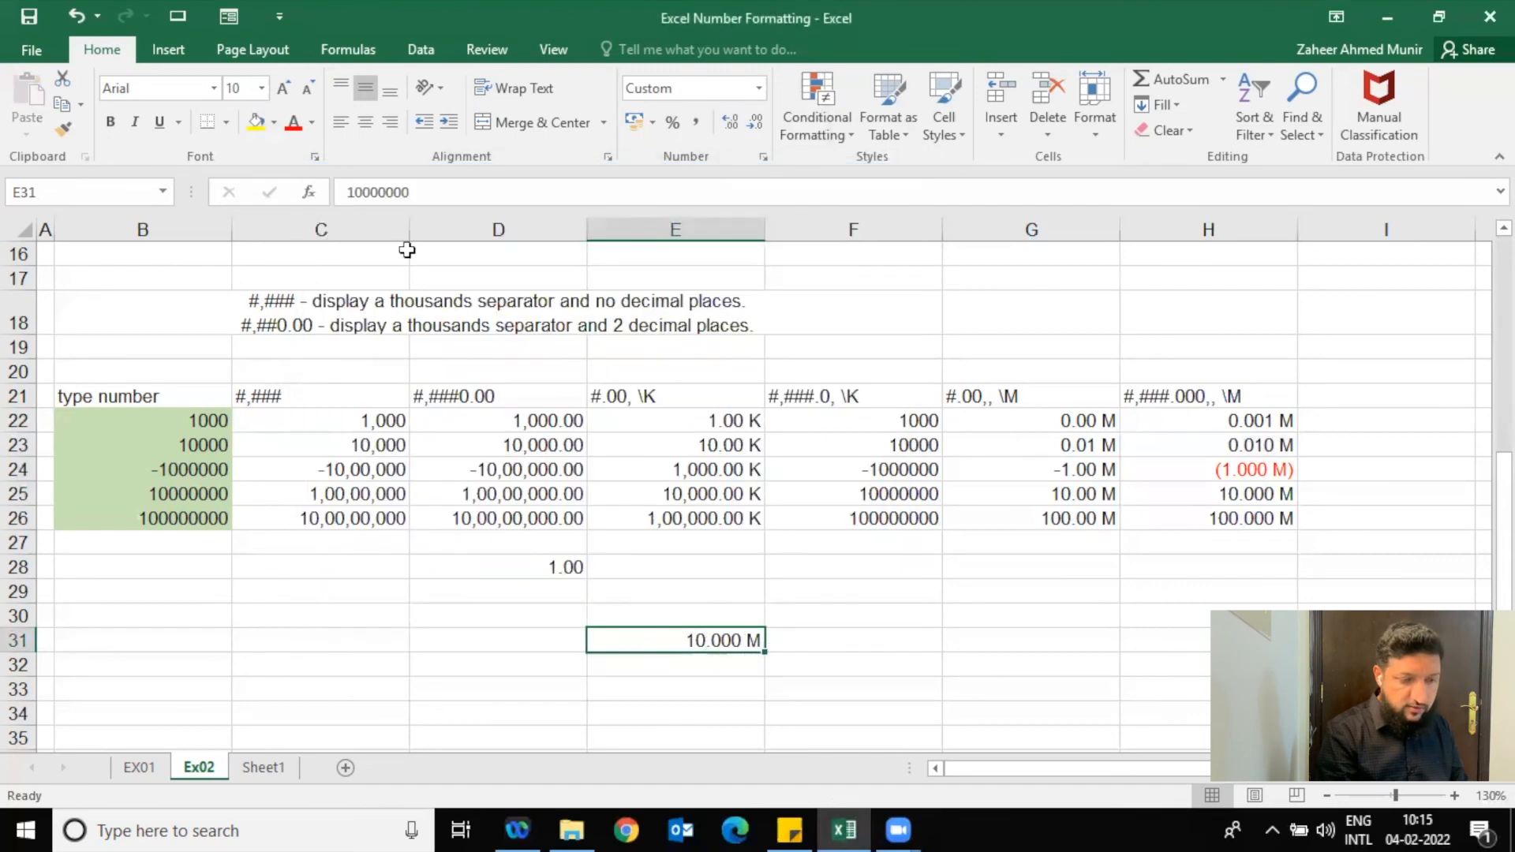
- Make the number in E31 negative by changing it to -10000000
left_click(341, 195)
type("-")
key("Return")
key("Up")
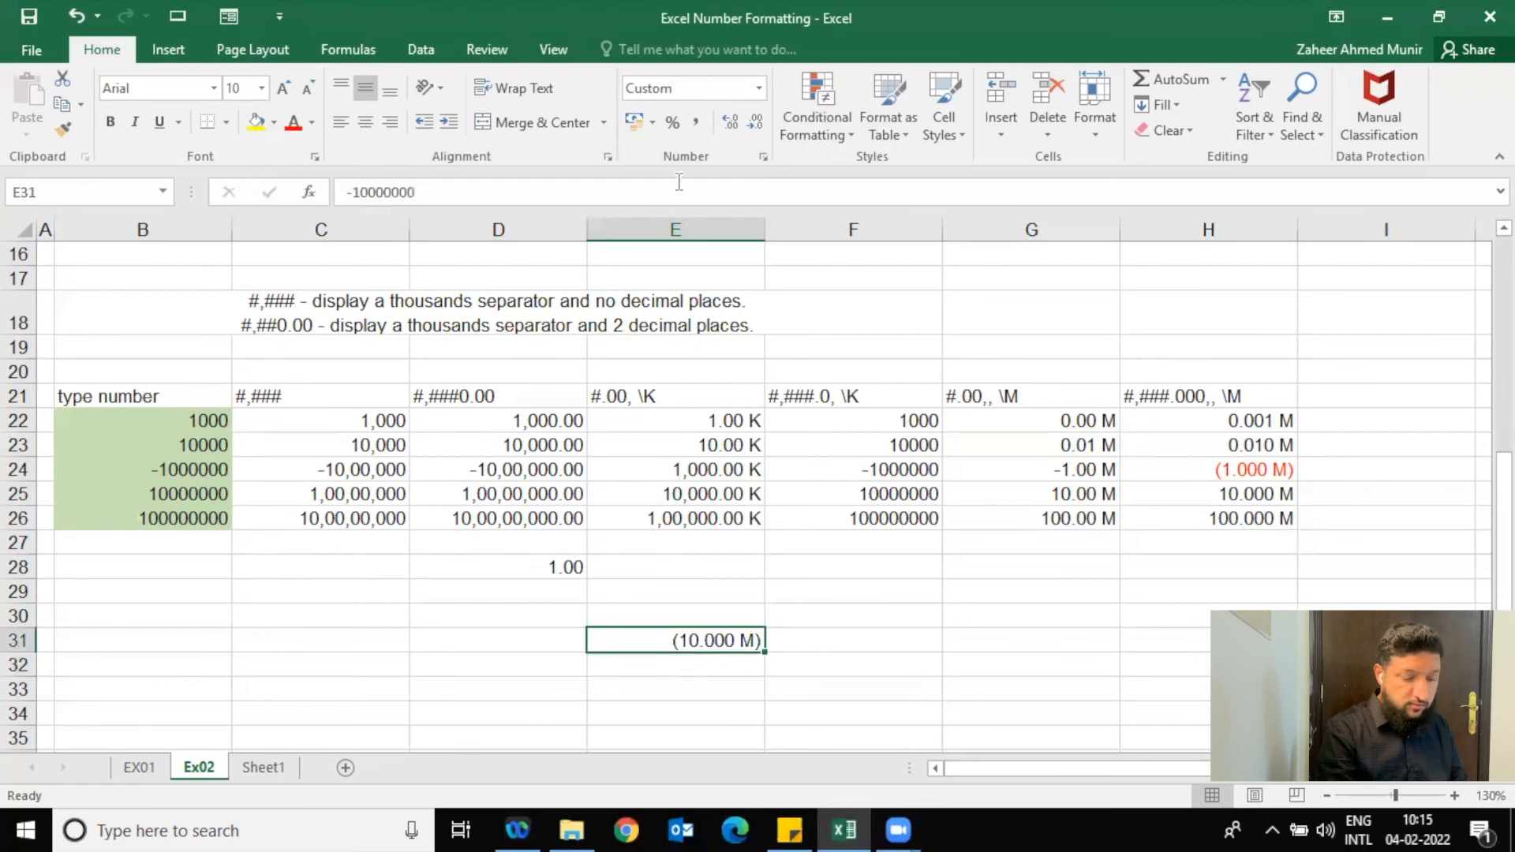
- Try the existing custom number format #,##0.000_ ;[Red]-#,##0.000 on cell E31
left_click(762, 156)
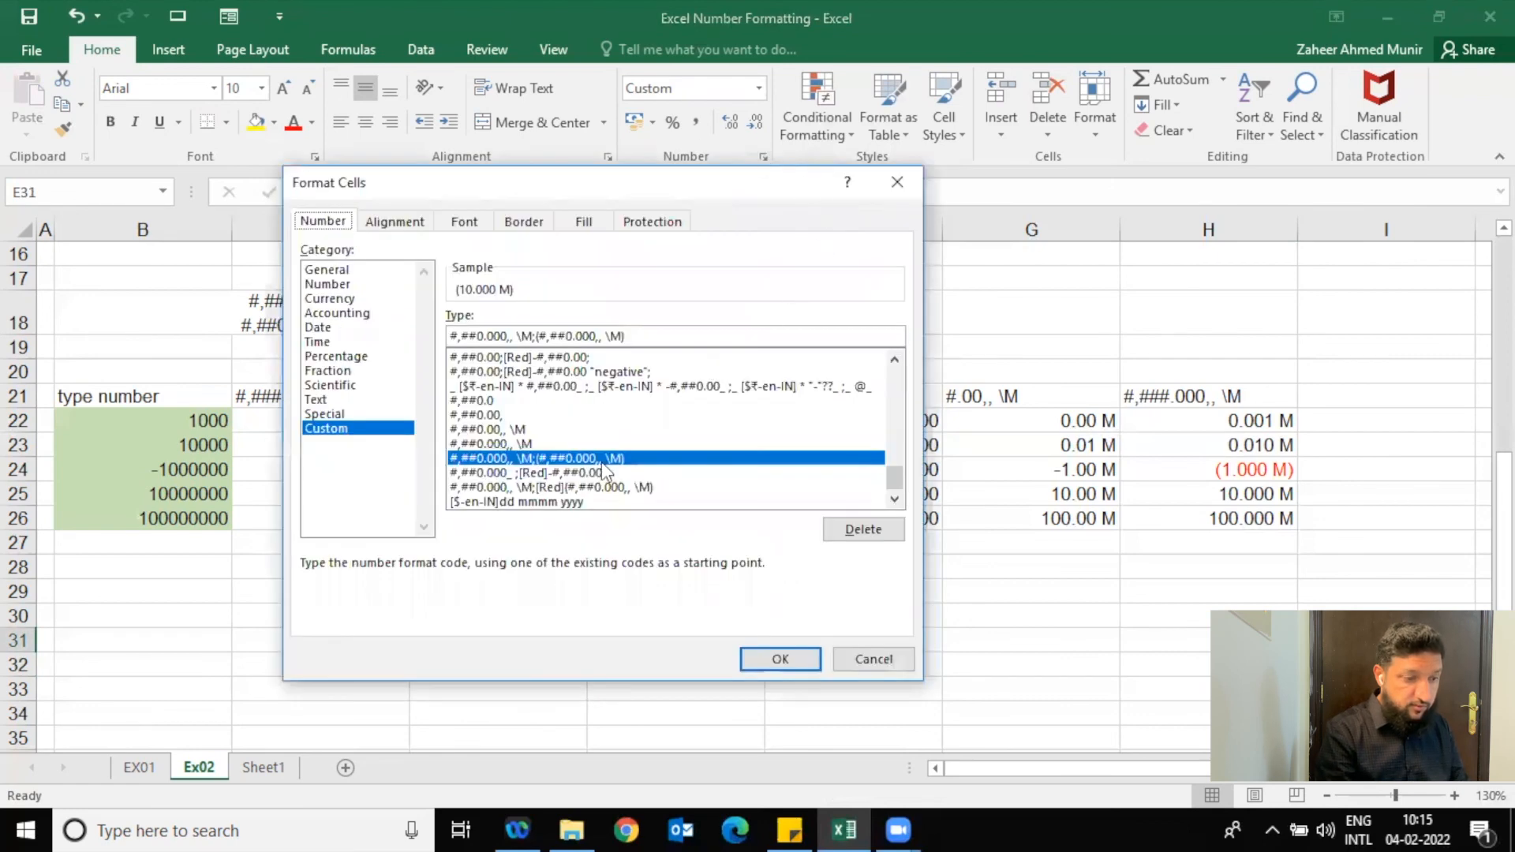
left_click(584, 473)
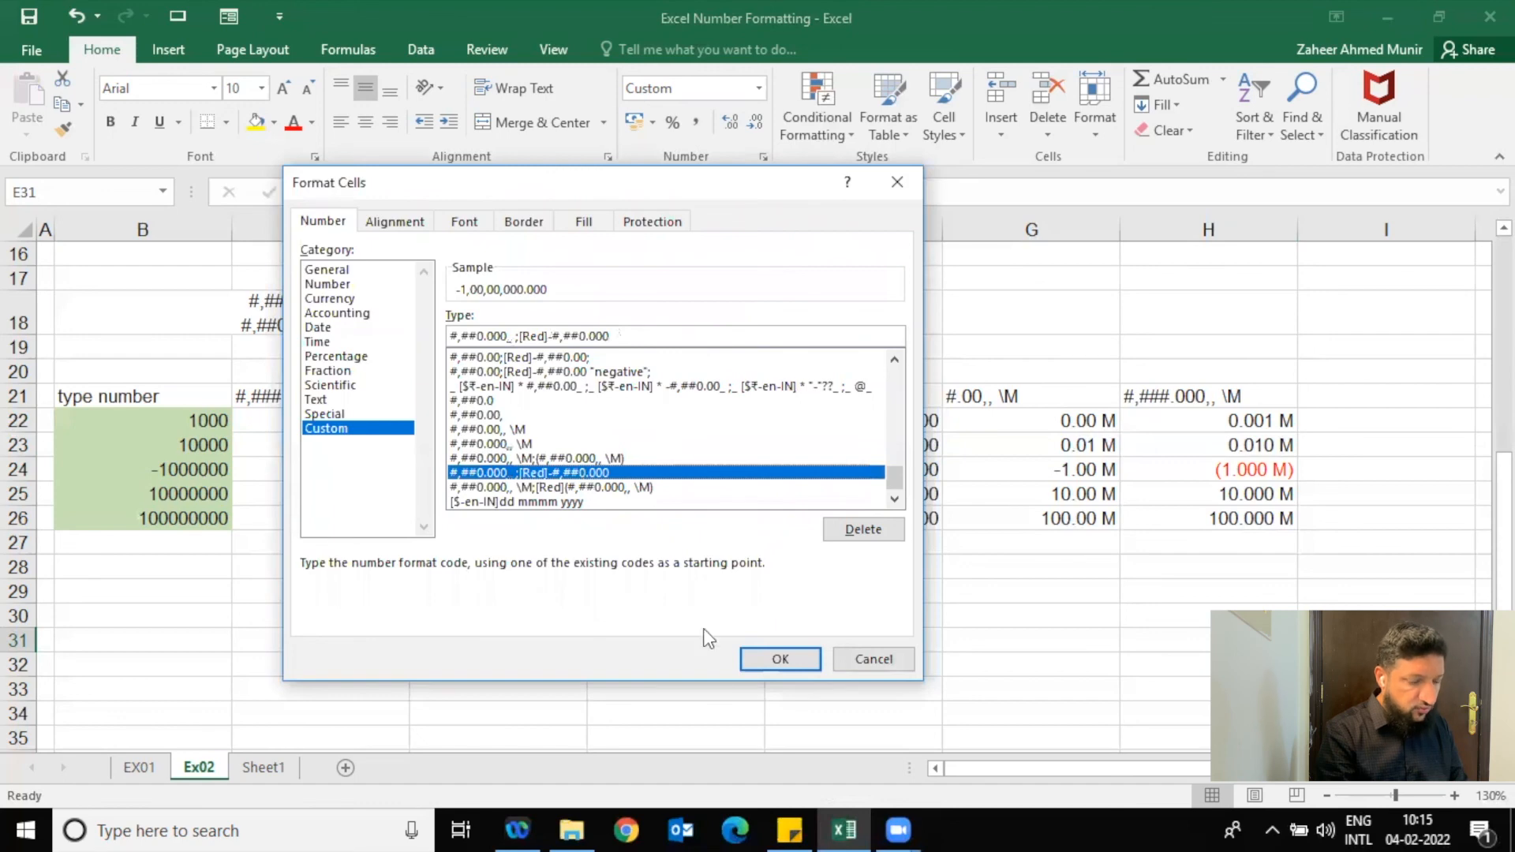
left_click(762, 659)
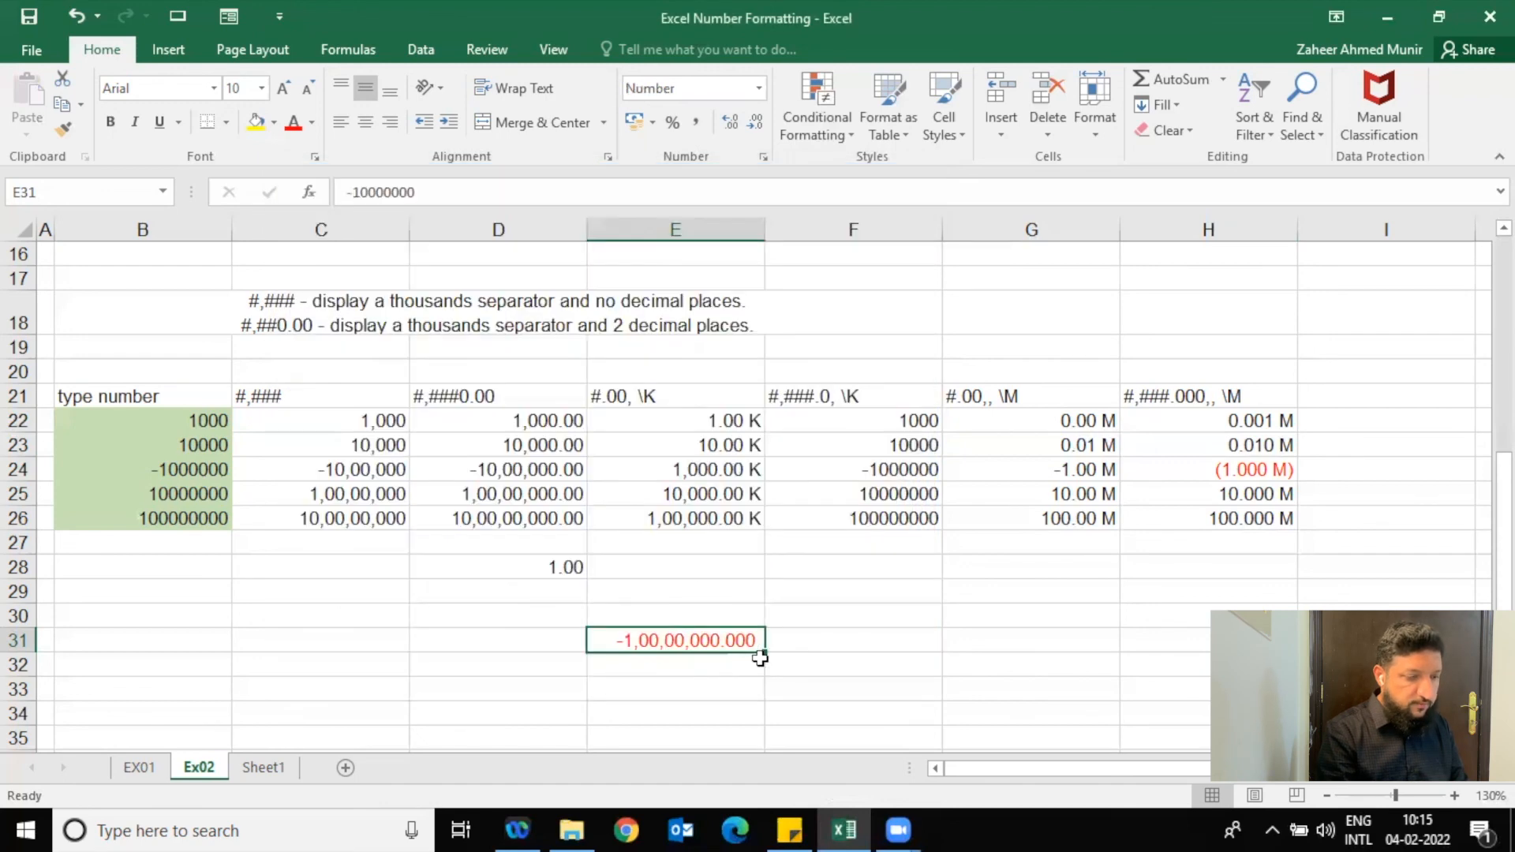
- Apply the existing custom number format #,##0.000,, \M;[Red](#,##0.000,, \M) to cell E31
left_click(763, 156)
left_click(348, 429)
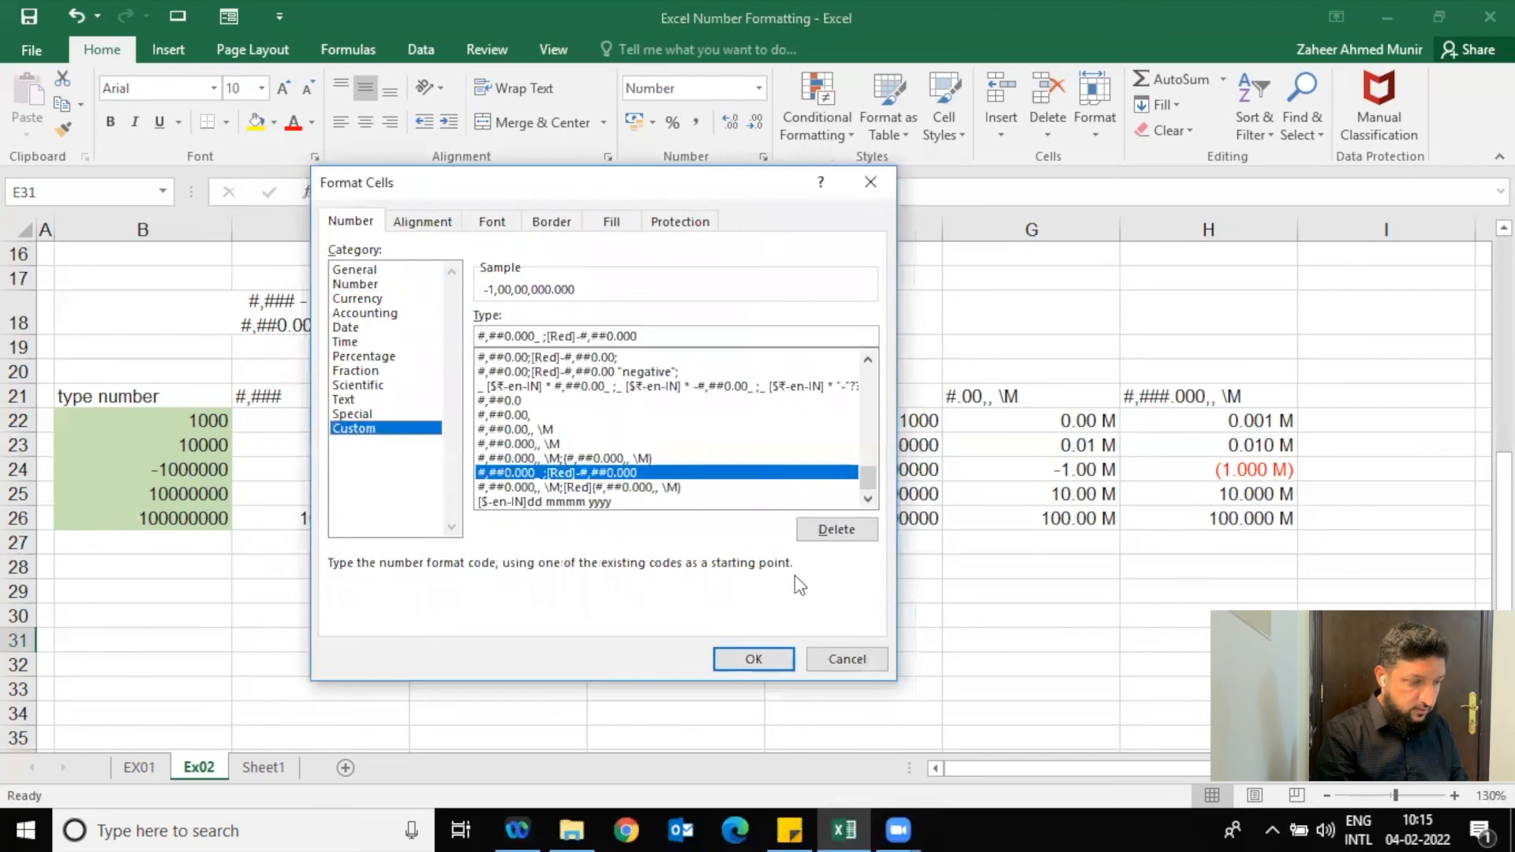
left_click(683, 488)
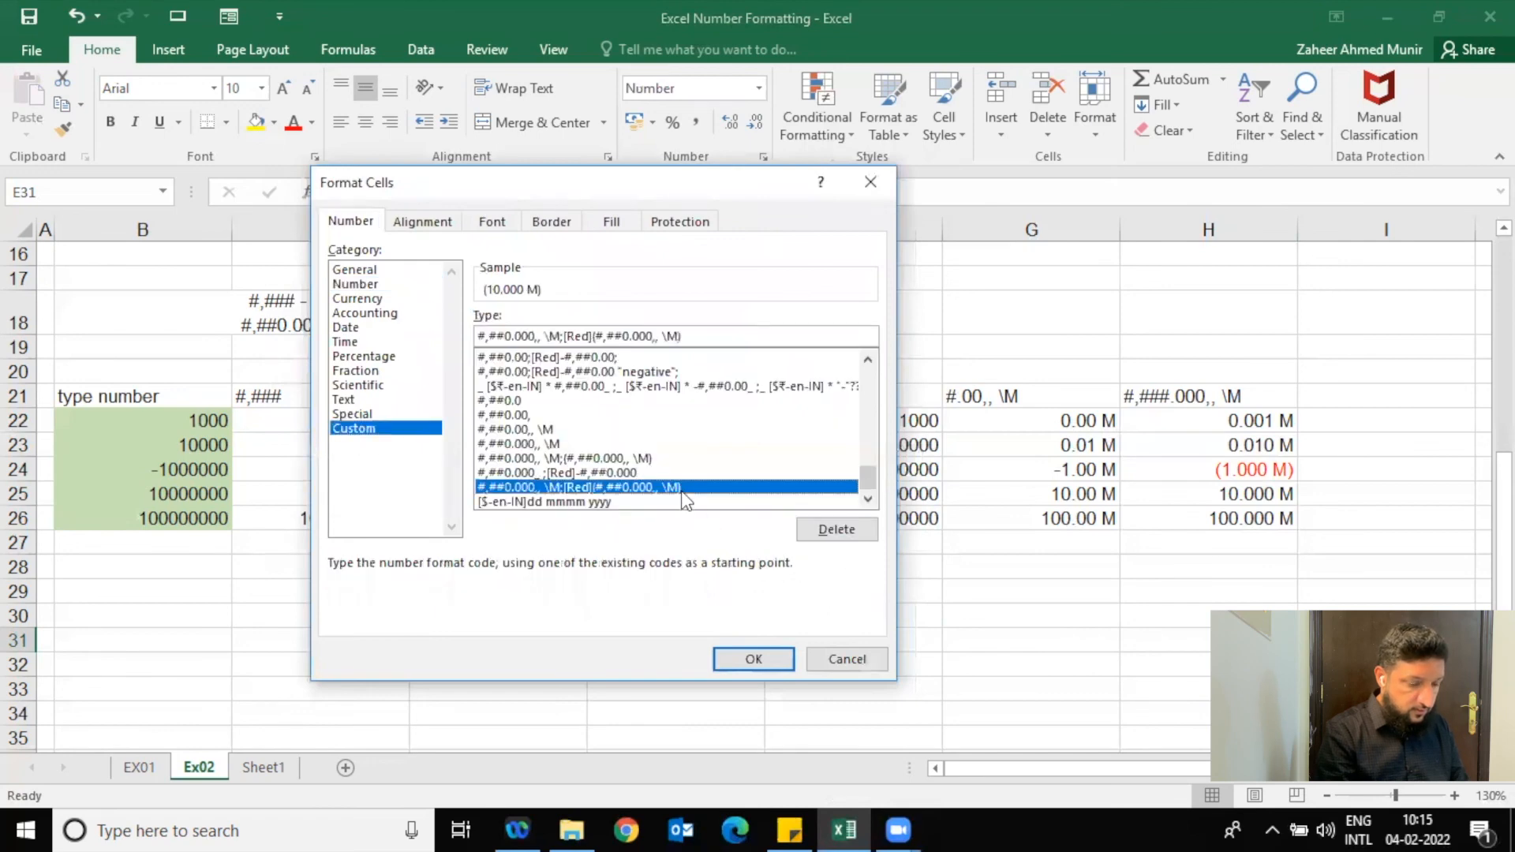
left_click(764, 654)
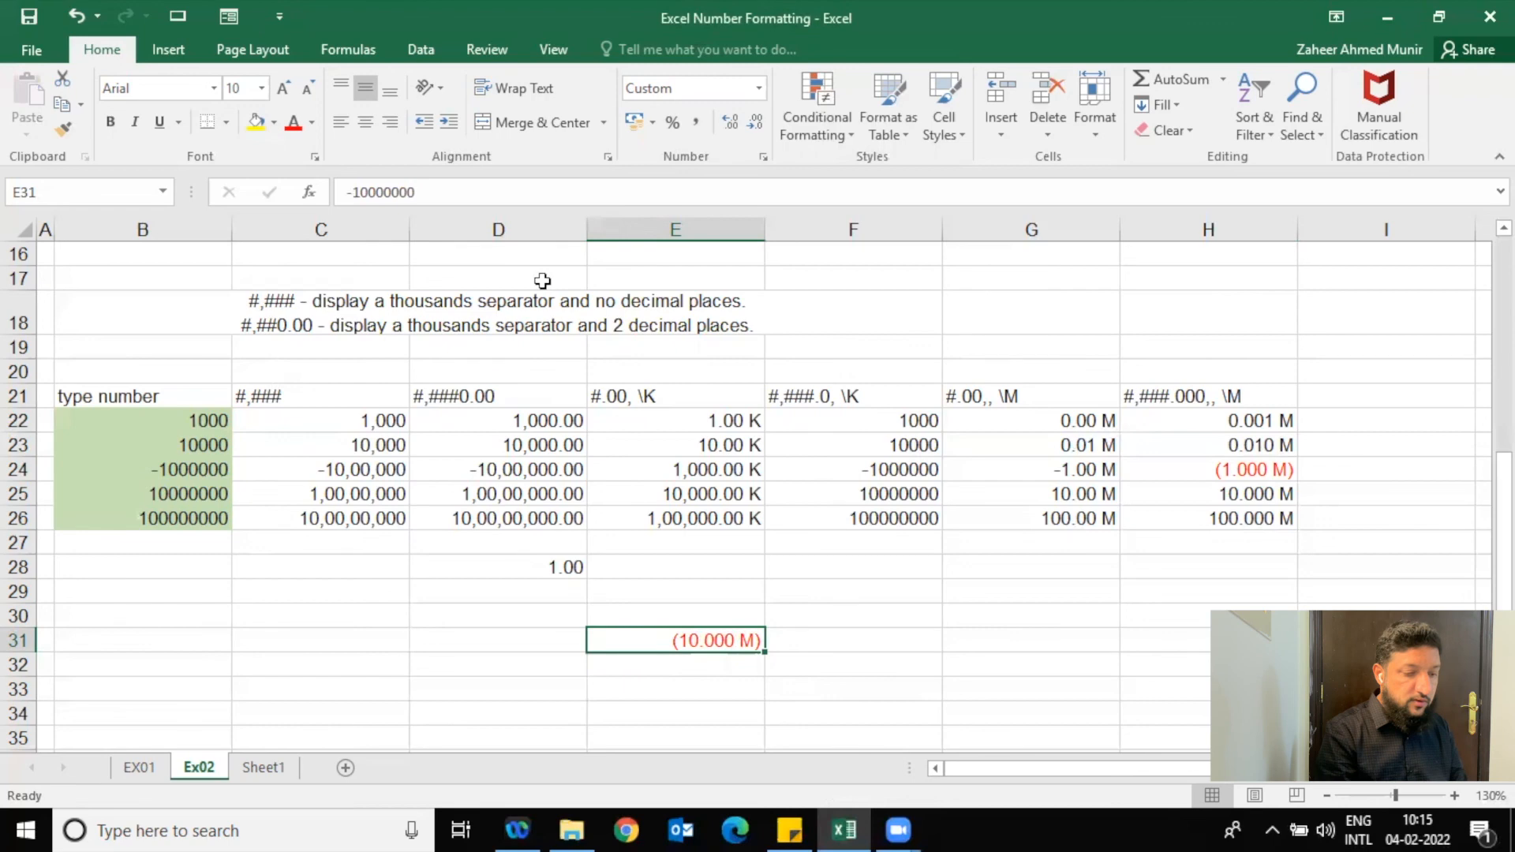